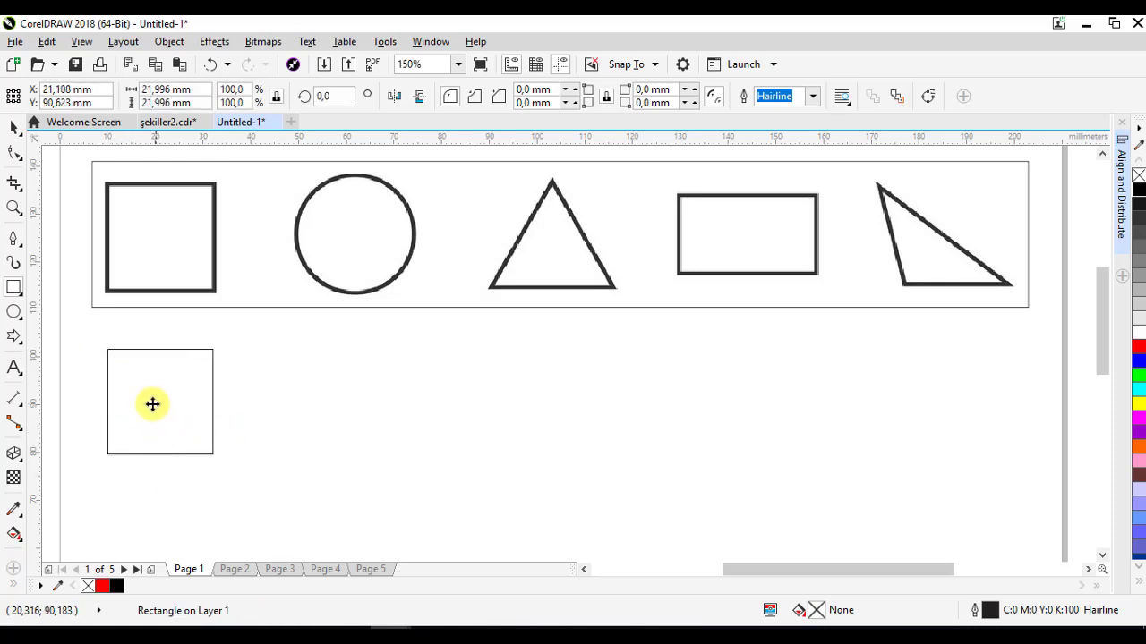
- Nudge the square slightly and draw a circle about 25 mm across to its right with the Ellipse tool
drag(152, 405, 146, 413)
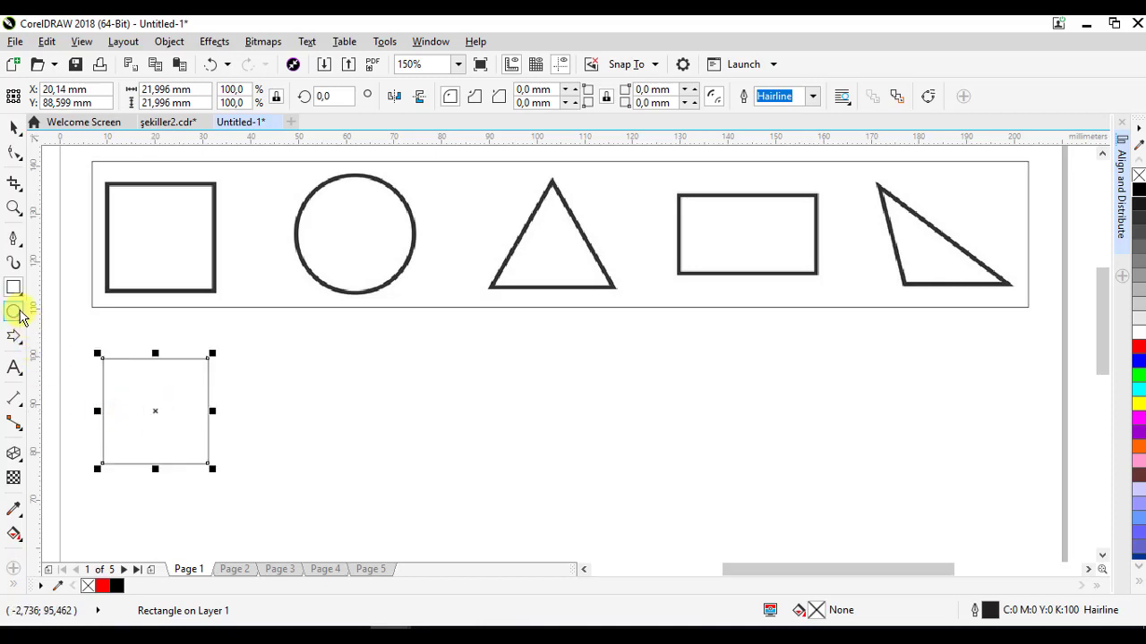
click(18, 313)
drag(286, 346, 407, 447)
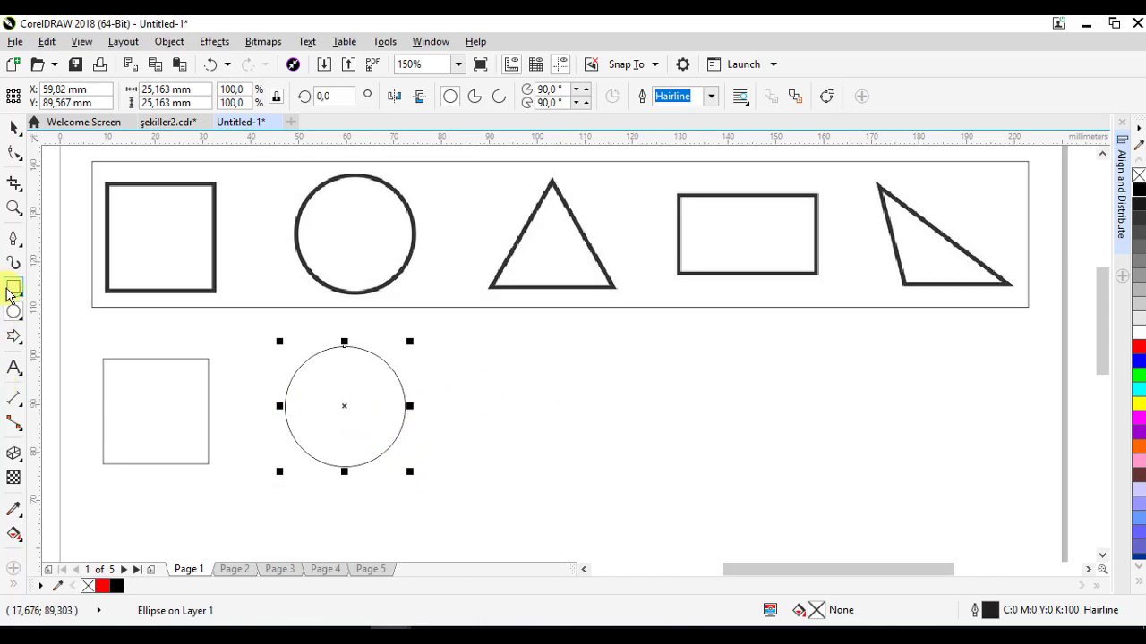
- Draw a three-pointed star about 21 mm wide beside the circle and set its sharpness to 1 to form a triangle
click(13, 338)
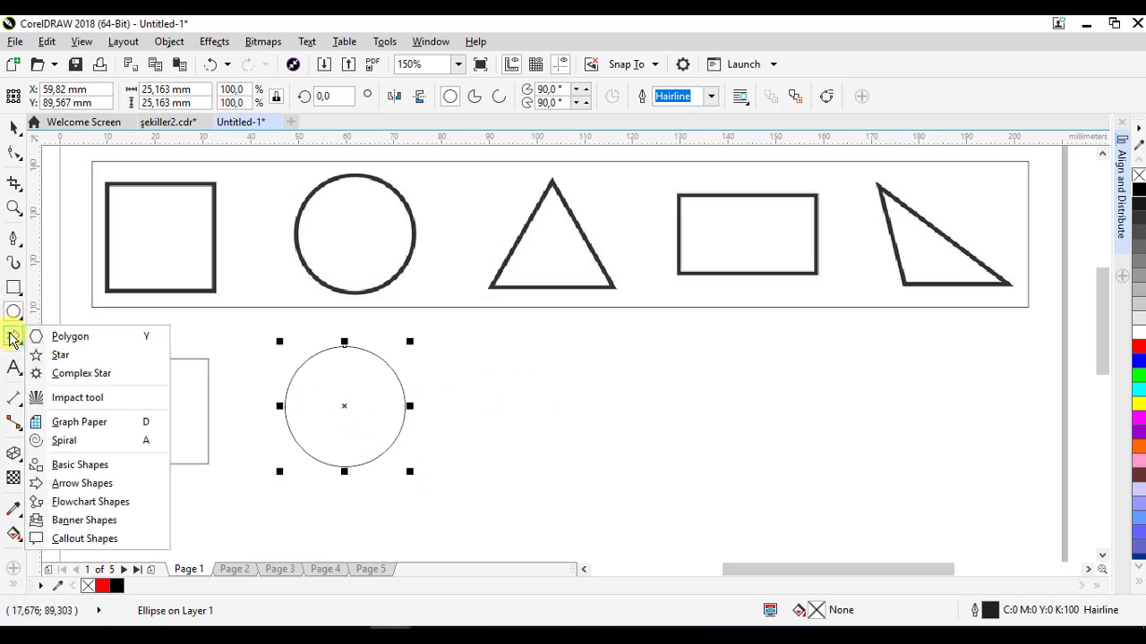
click(55, 355)
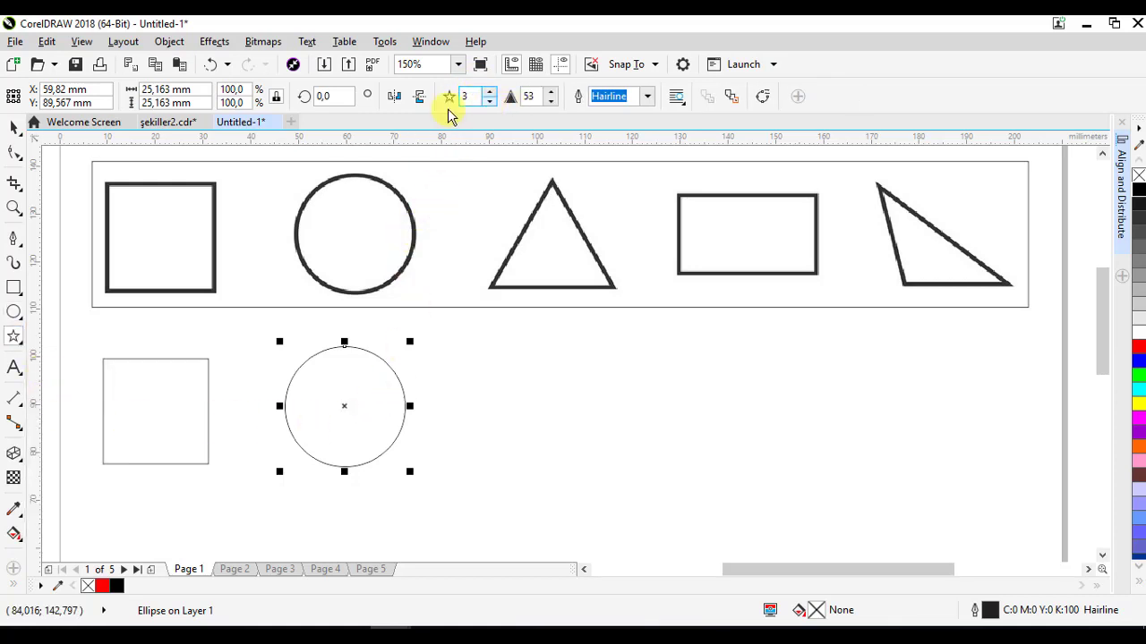
drag(496, 368, 609, 445)
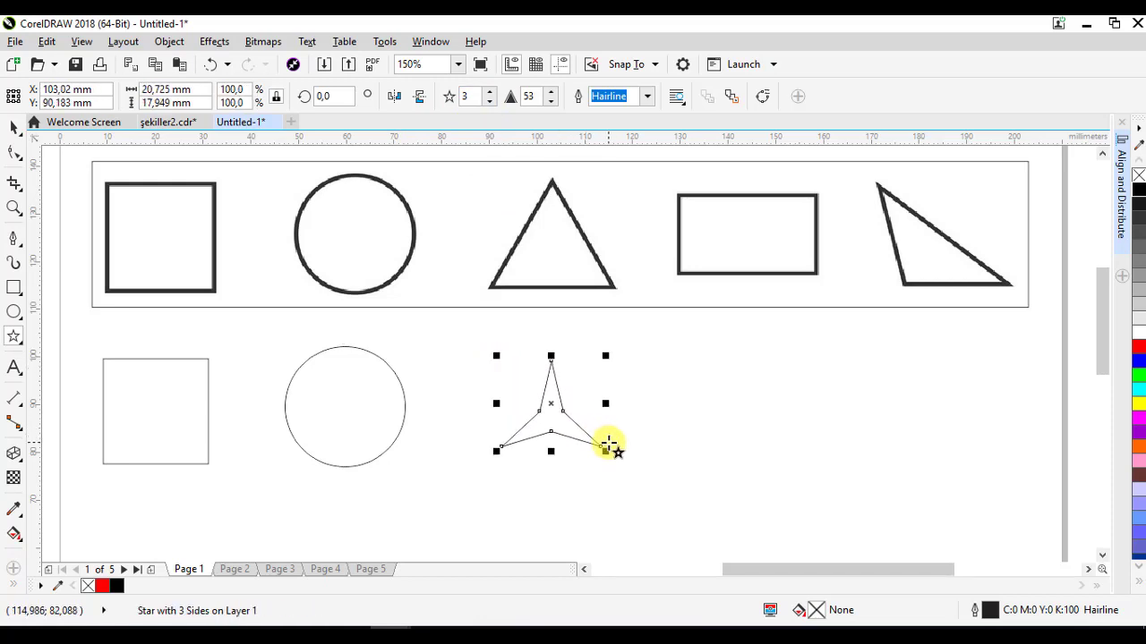
click(550, 101)
click(552, 103)
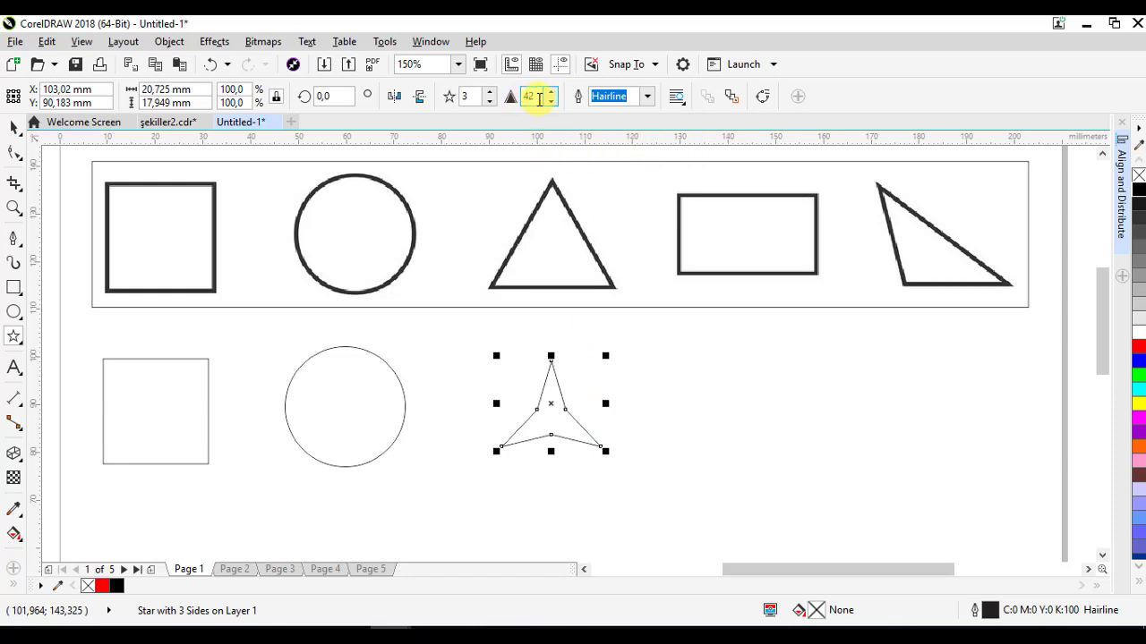
text(1)
key(Return)
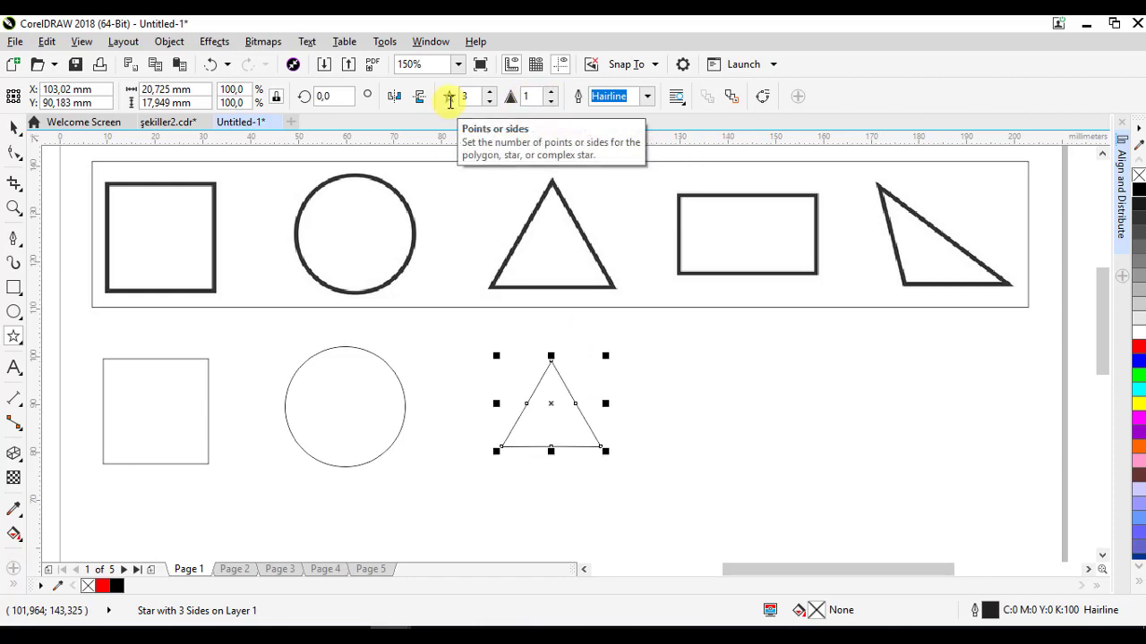
- Enlarge the triangle to about 25 mm wide and nudge it into line with the other shapes
click(15, 127)
drag(568, 435, 624, 468)
drag(556, 416, 553, 411)
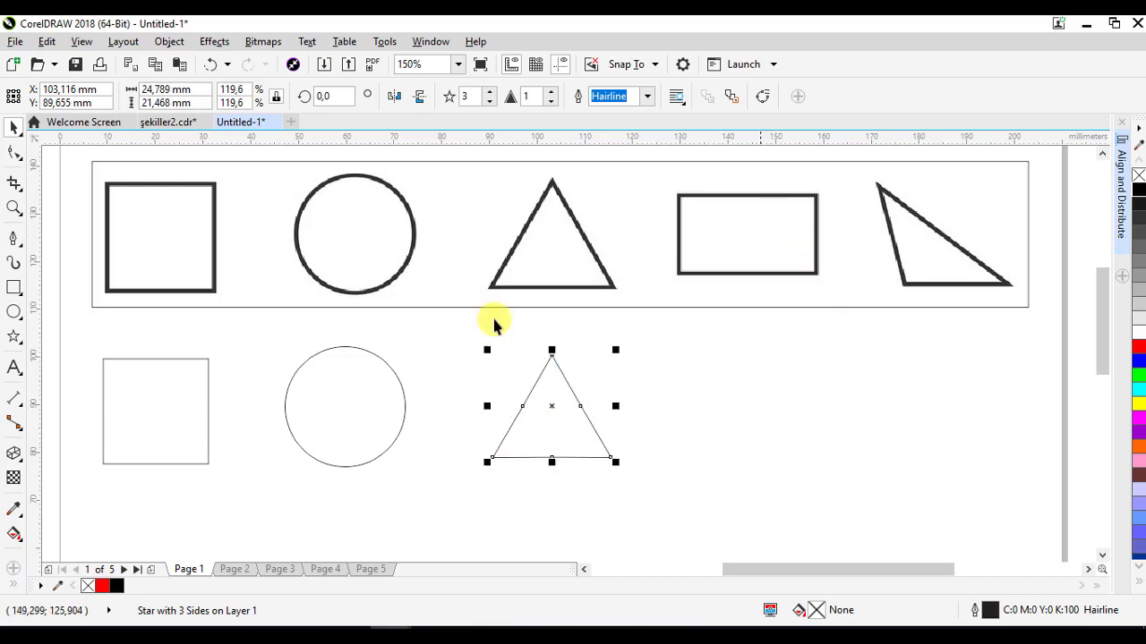
- Draw a rectangle about 32 by 18 mm right of the triangle, undoing an accidental tiny extra rectangle
click(13, 292)
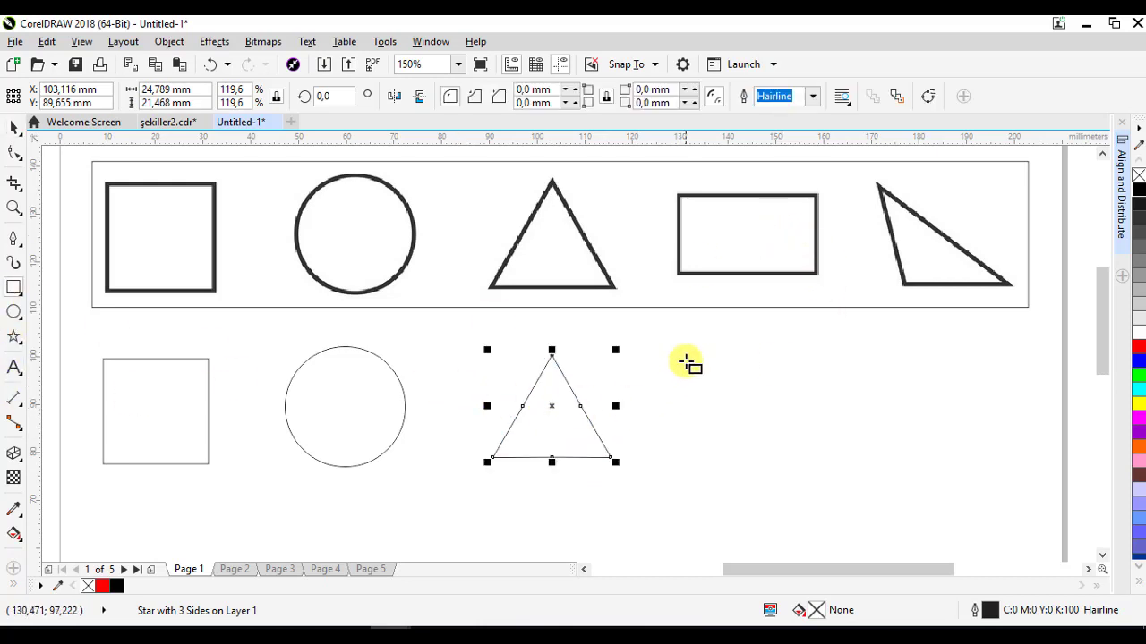
mouse_move(692, 357)
mouse_down()
mouse_move(763, 423)
mouse_move(844, 440)
mouse_up()
drag(786, 406, 780, 415)
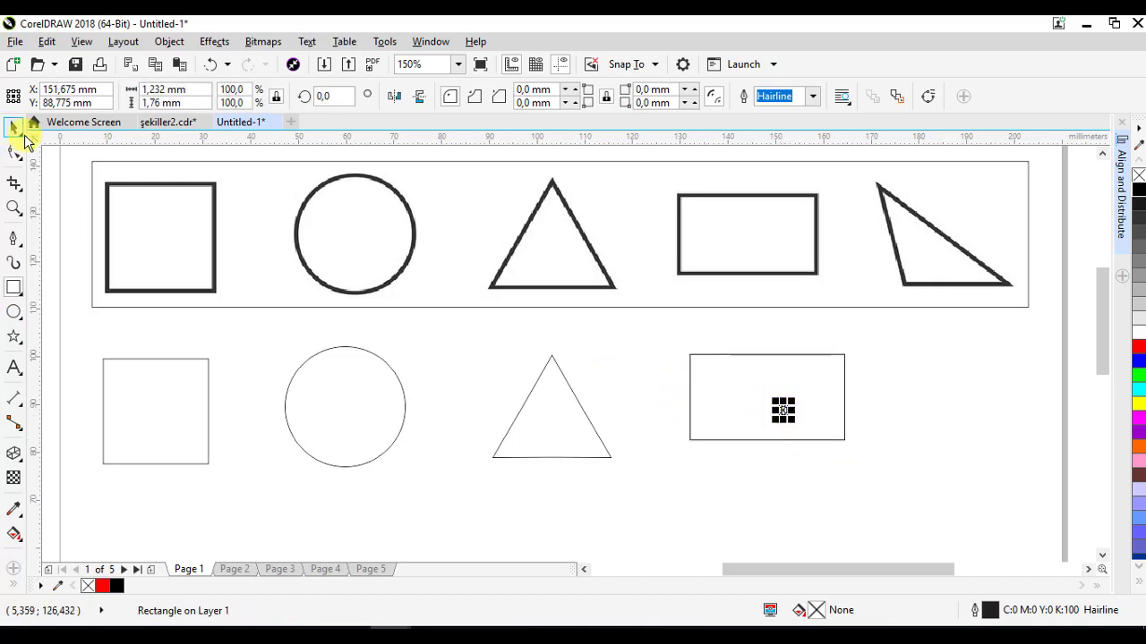
click(14, 128)
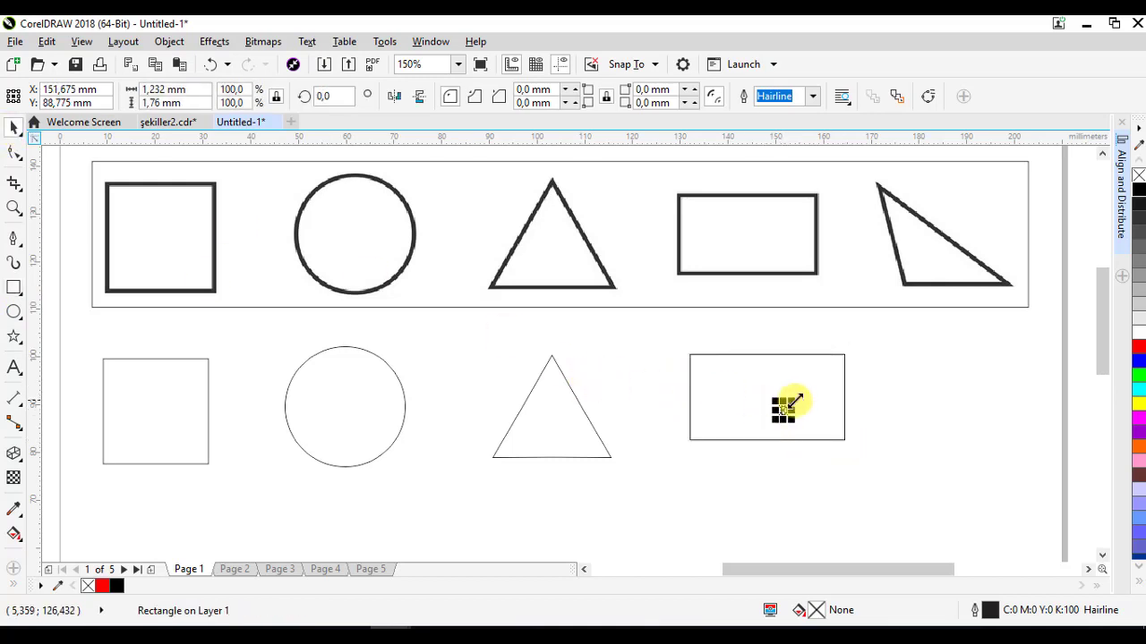
click(211, 68)
- Move the rectangle slightly and narrow it to about 28 mm wide
drag(767, 393, 752, 411)
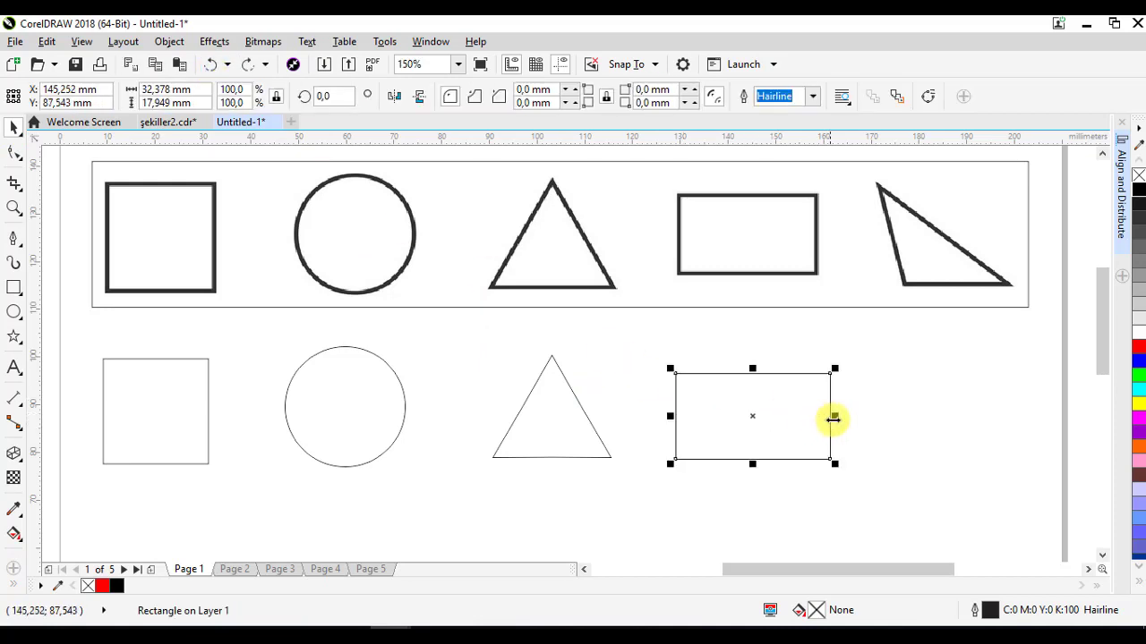
drag(833, 419, 813, 419)
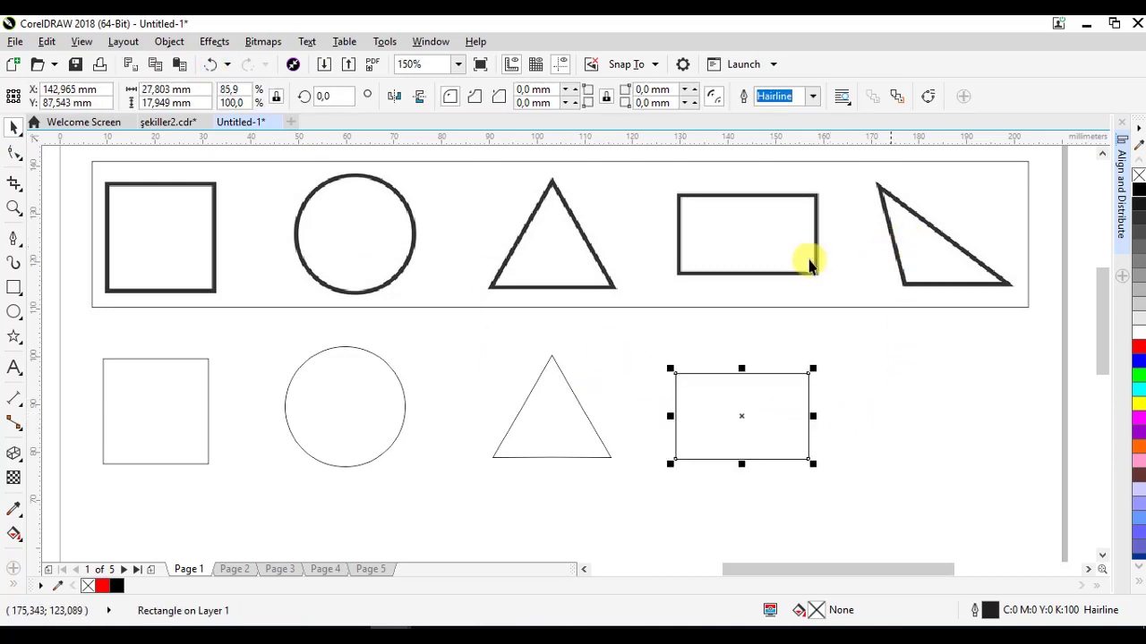
- Draw a closed right-angled triangle about 24 by 18 mm with the Pen tool right of the rectangle, then deselect it
click(14, 238)
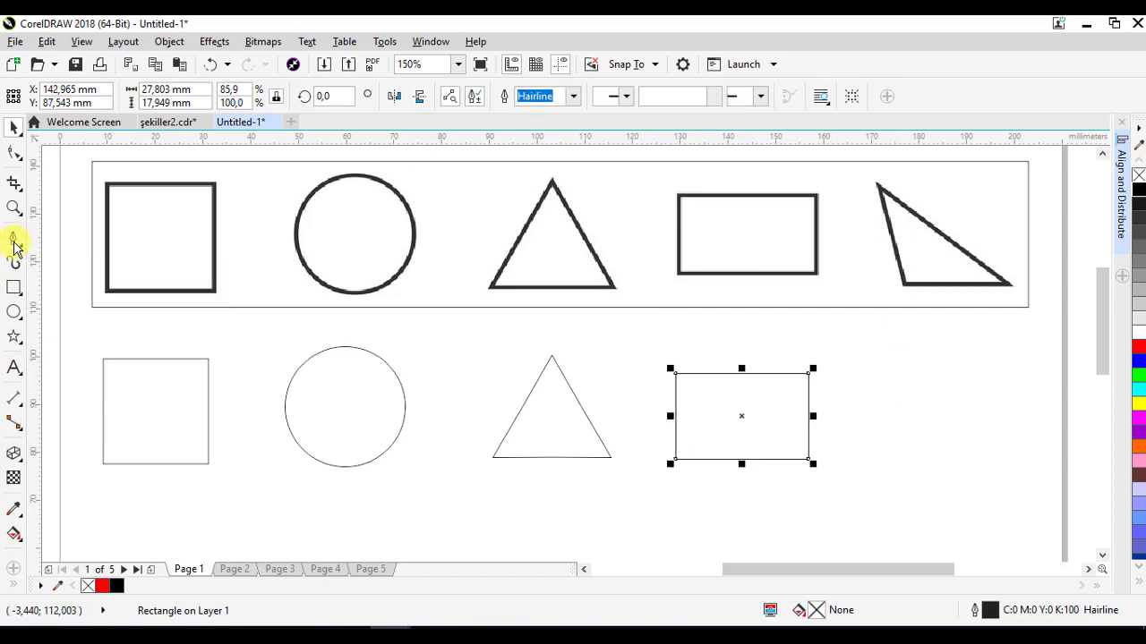
click(851, 370)
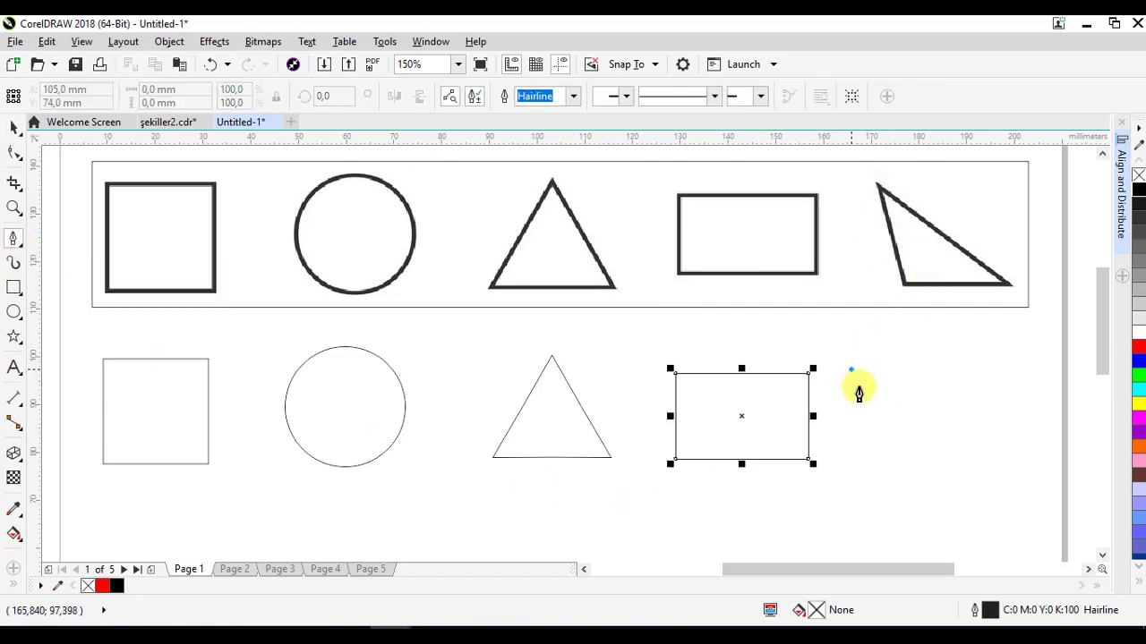
click(882, 461)
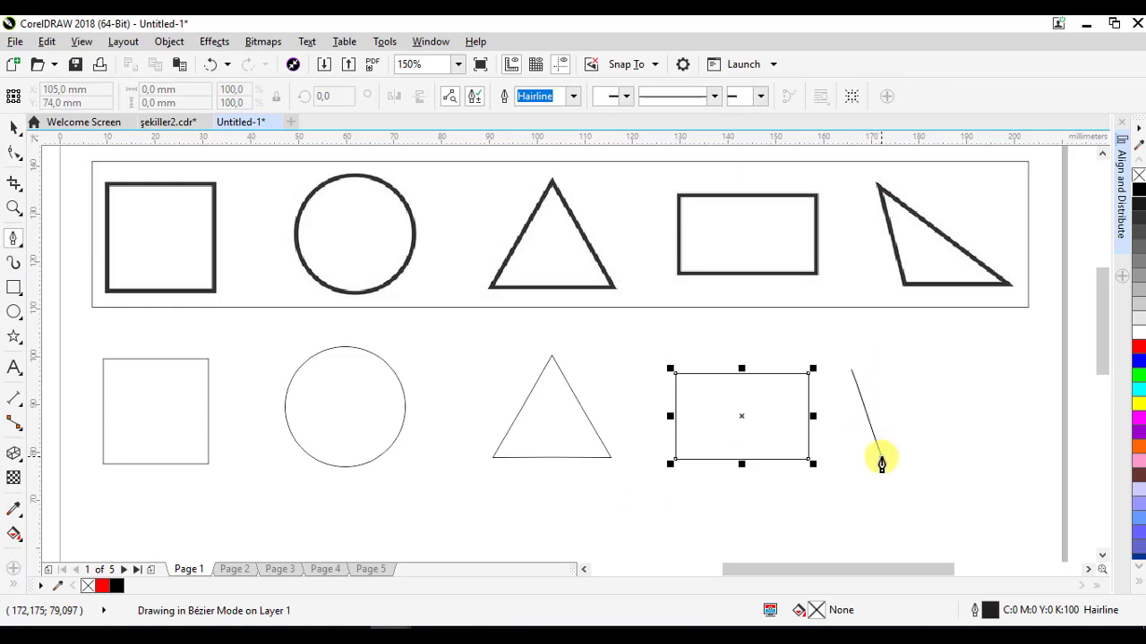
click(970, 460)
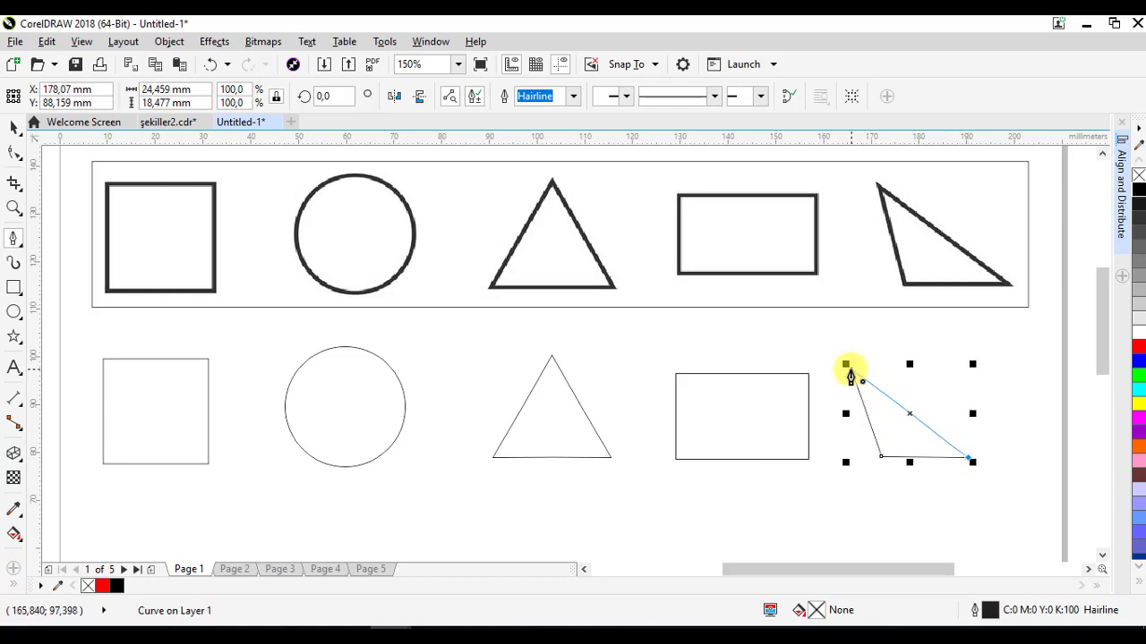
click(851, 370)
click(13, 130)
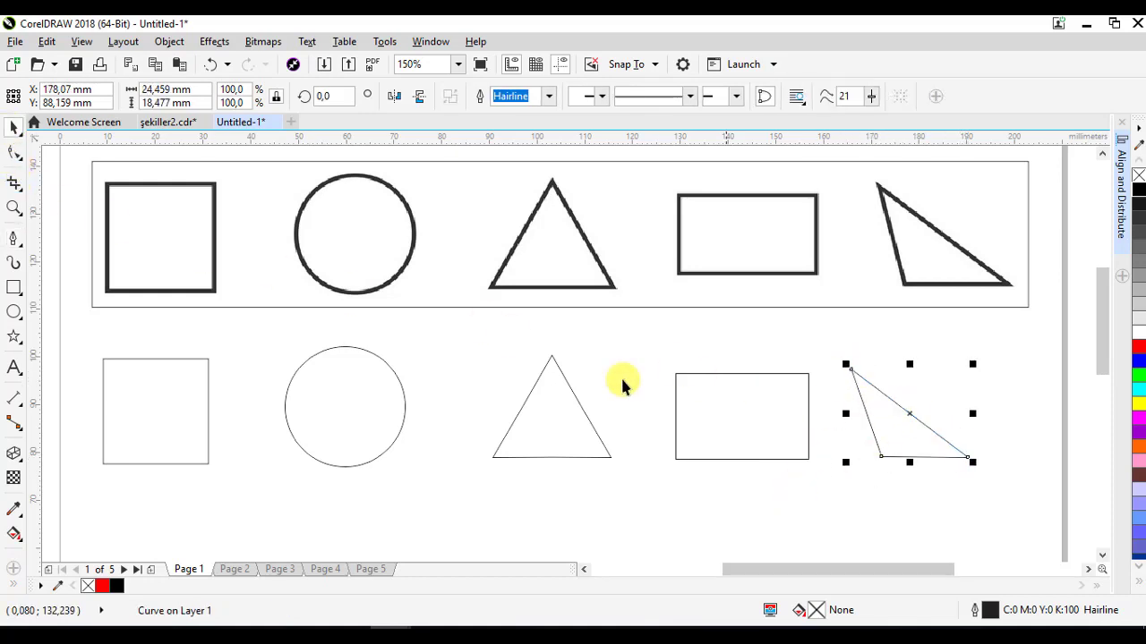
click(1050, 508)
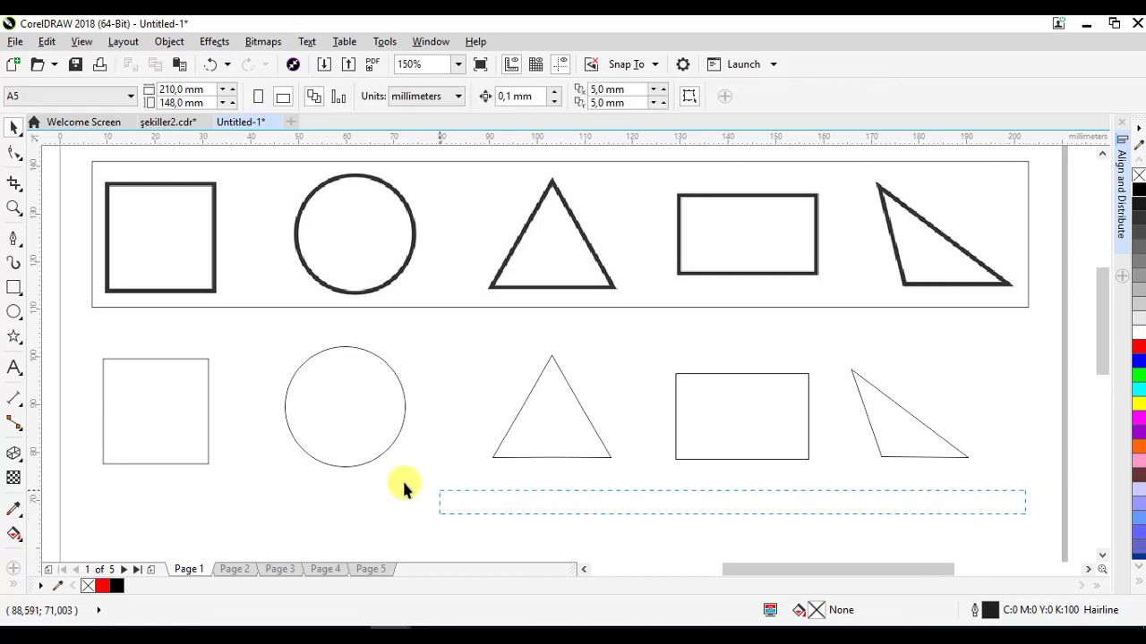
- Select the five newly drawn shapes and set their outline width to 3.0 pt
drag(402, 479, 72, 326)
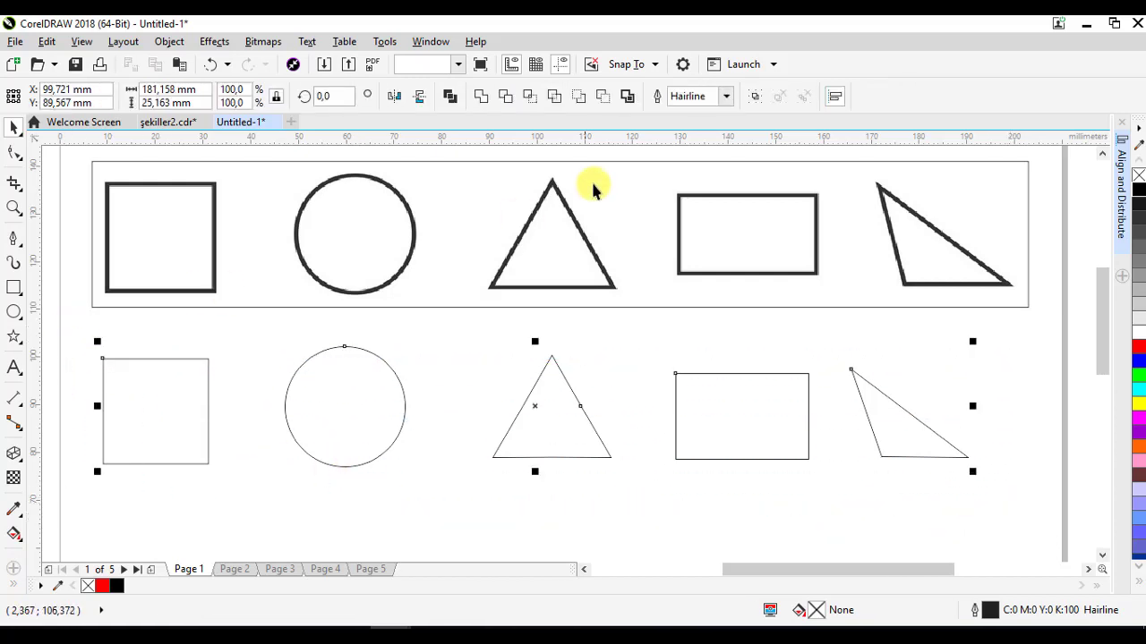
click(723, 101)
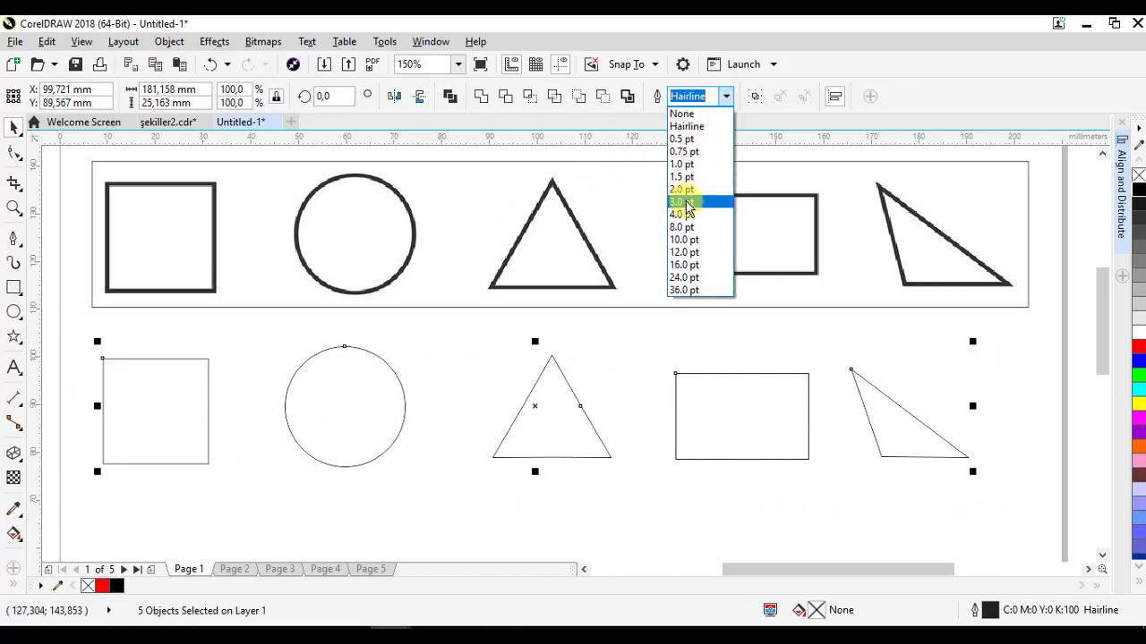
click(729, 295)
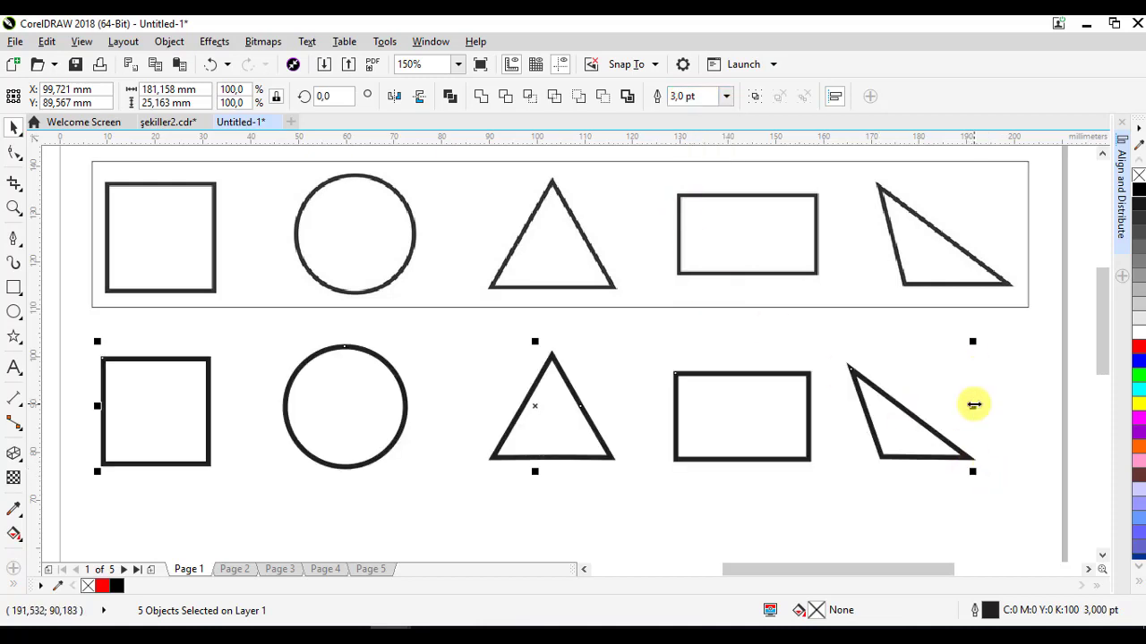
- Stretch the selection to about 187 mm wide and distribute the shapes evenly across it, then deselect
drag(972, 406, 997, 410)
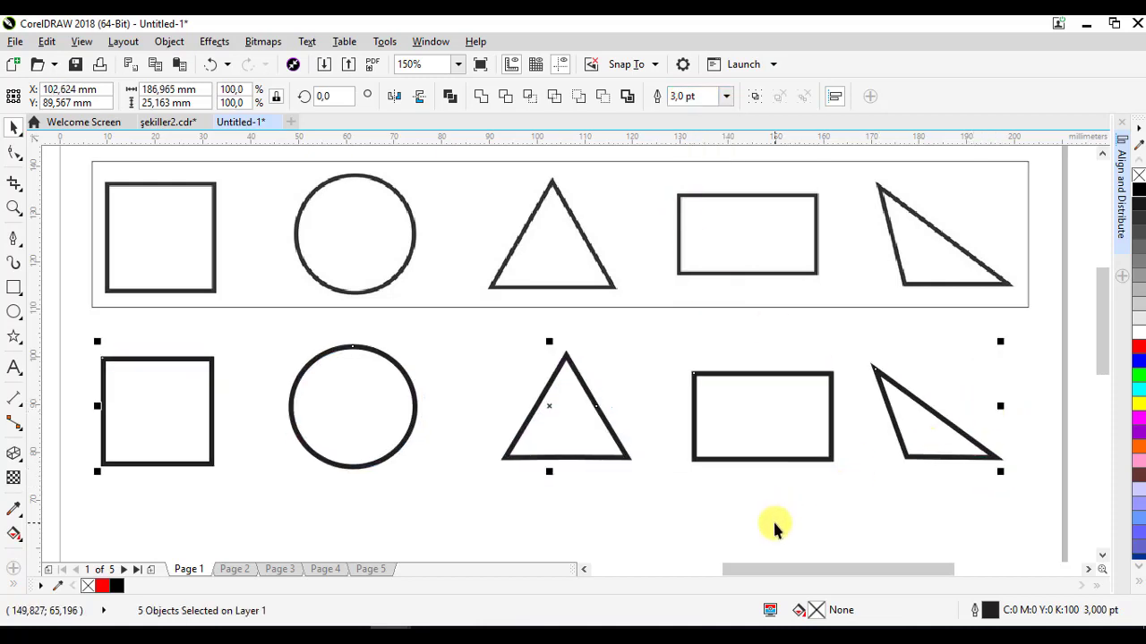
key(shift+p)
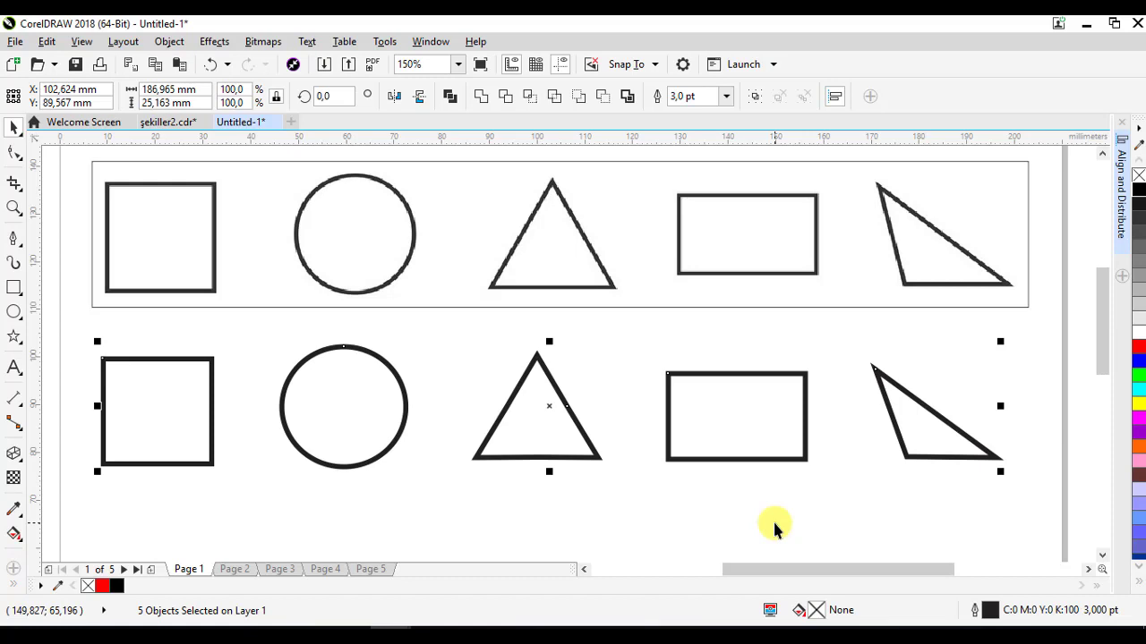
key(shift+c)
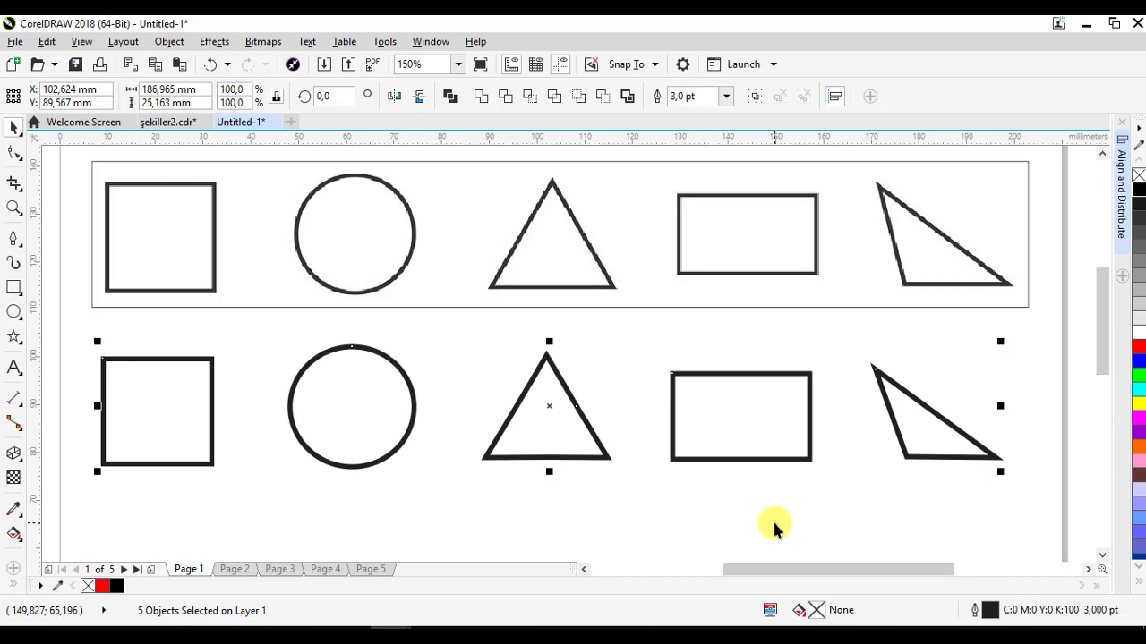
click(679, 507)
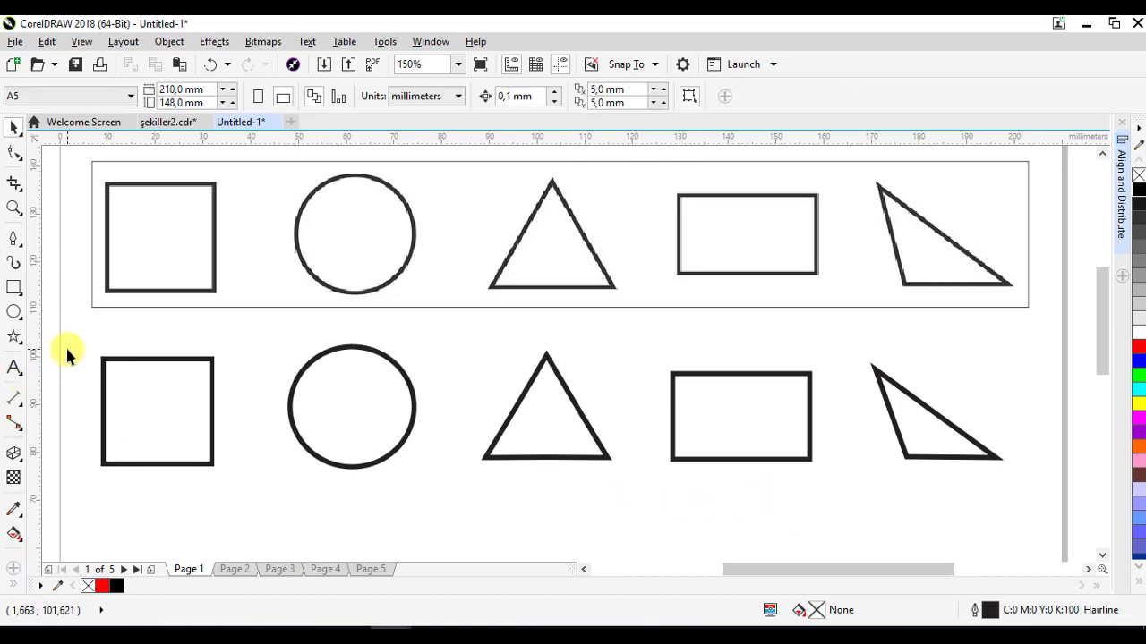
- Select the five new shapes and colour their outlines red
drag(307, 394, 1039, 488)
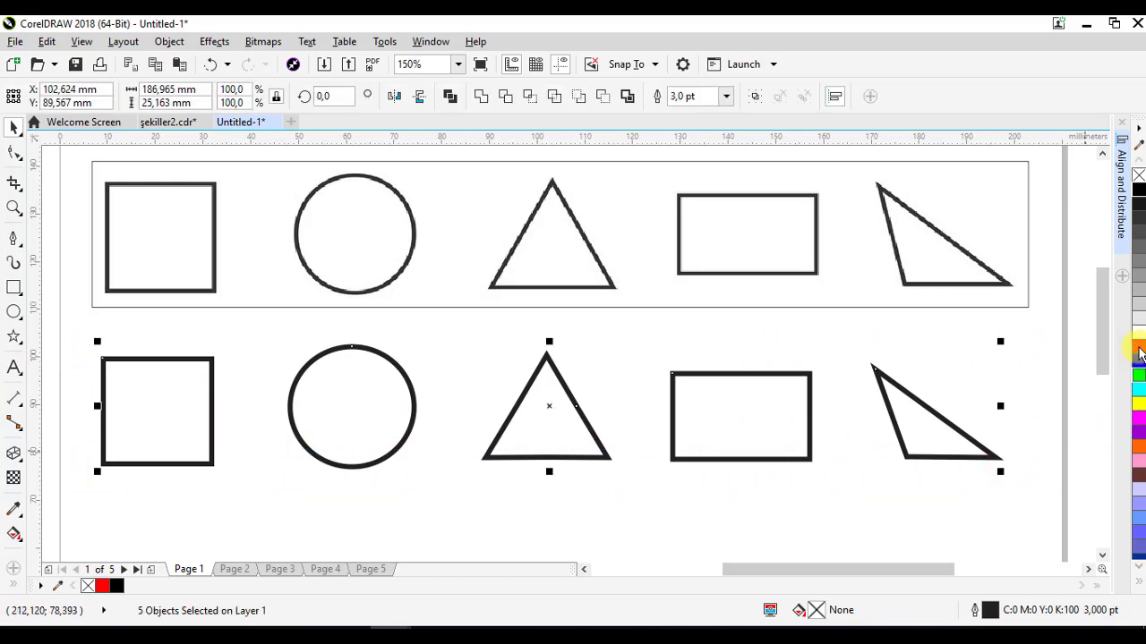
right_click(1137, 350)
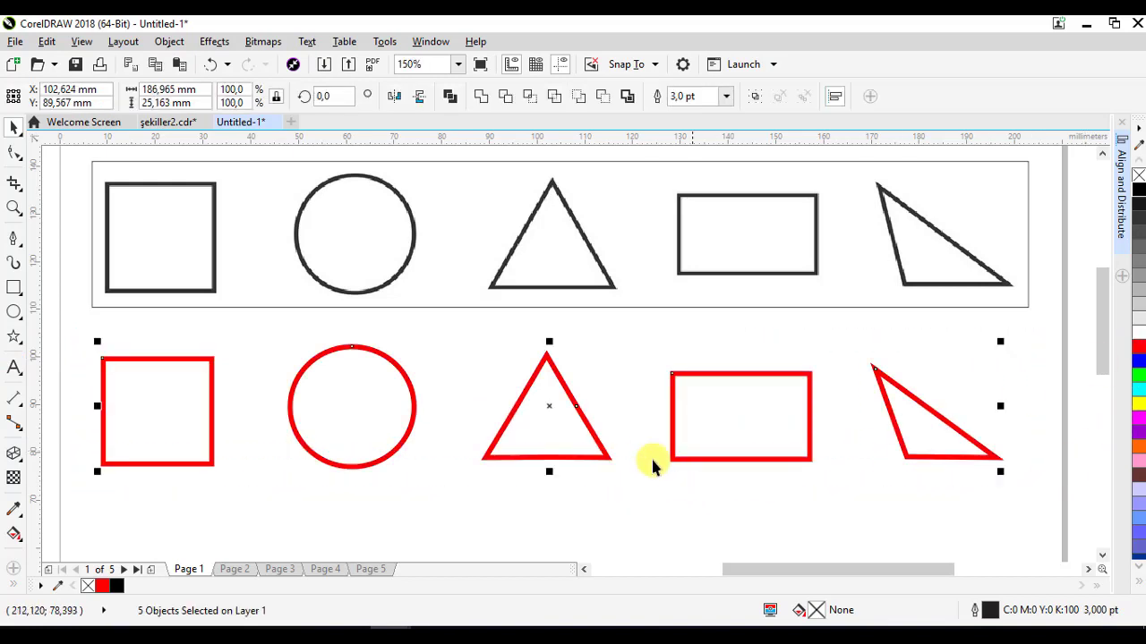
- Switch to Page 2 and draw a regular five-sided polygon about 26 mm wide below the sample pentagon
click(235, 569)
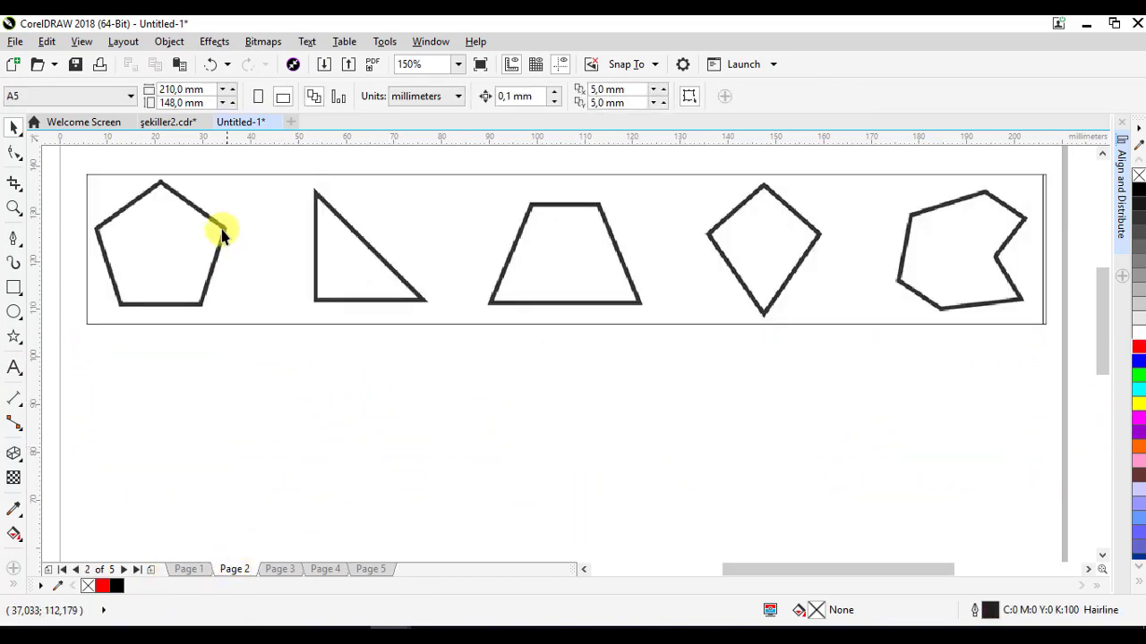
click(13, 338)
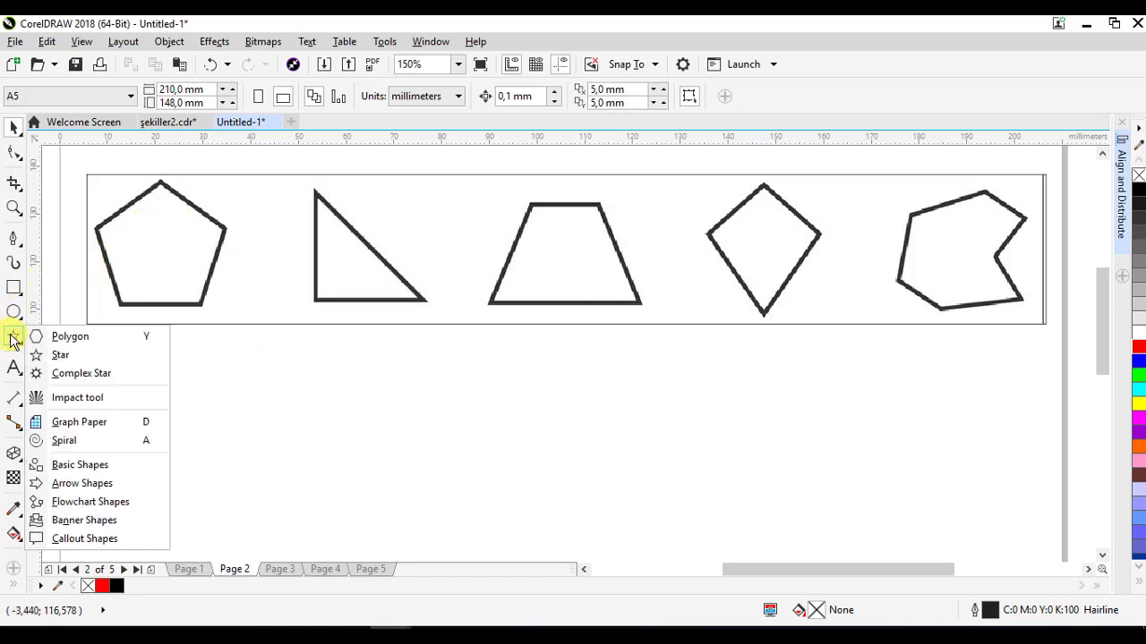
click(99, 345)
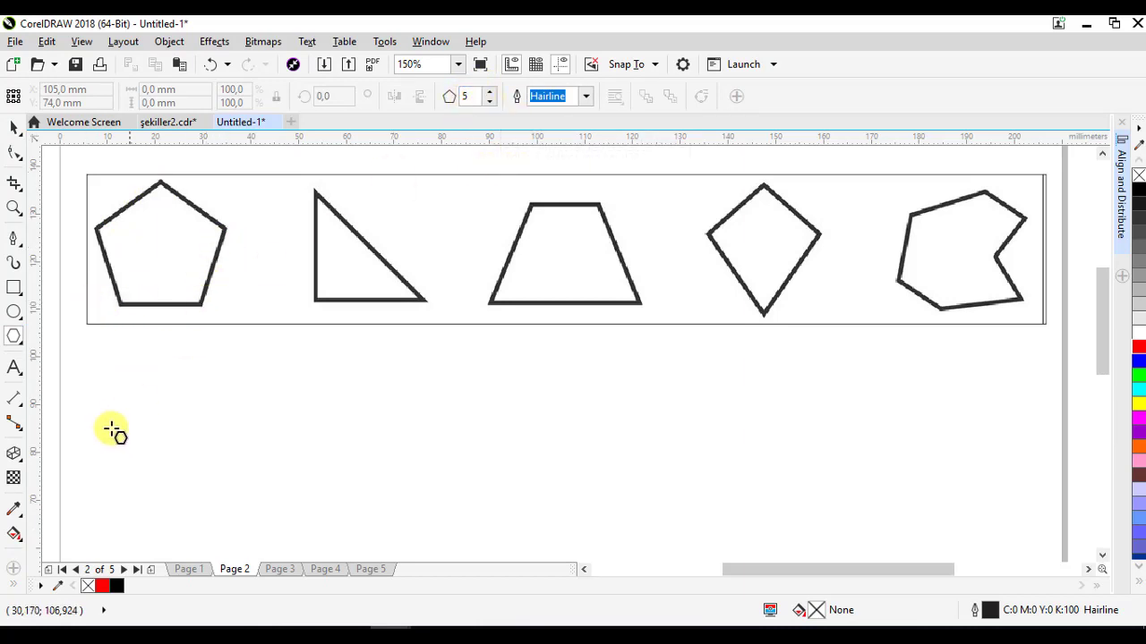
key(ctrl)
drag(104, 391, 232, 510)
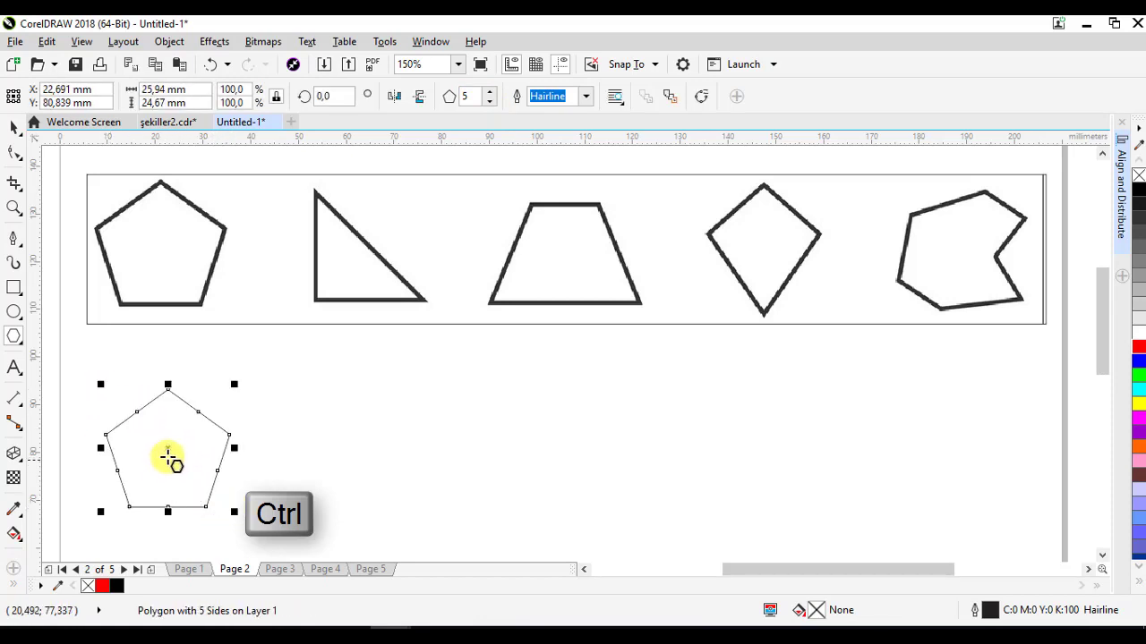
drag(167, 450, 153, 434)
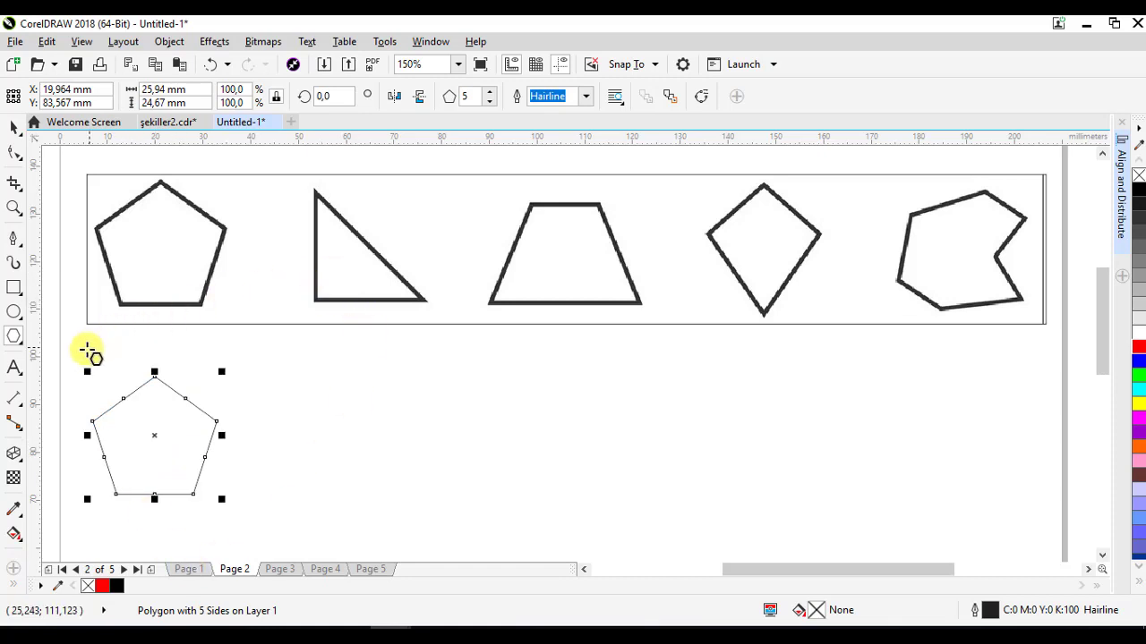
click(17, 339)
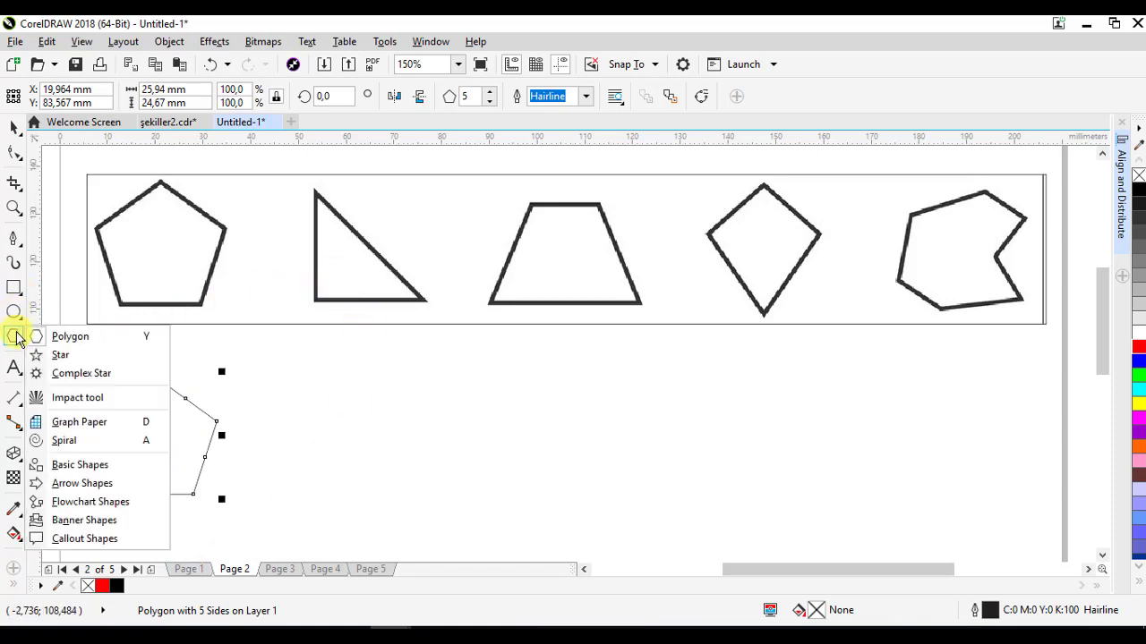
mouse_move(13, 322)
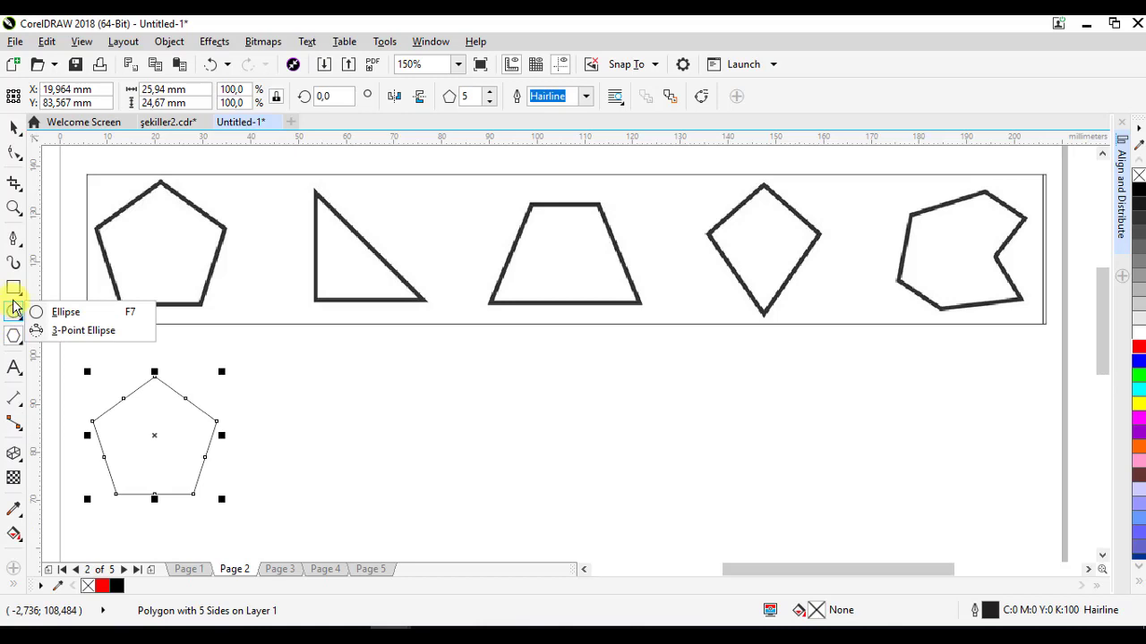
- Draw a closed right triangle about 30 mm wide and 23 mm tall below the sample triangle
click(20, 246)
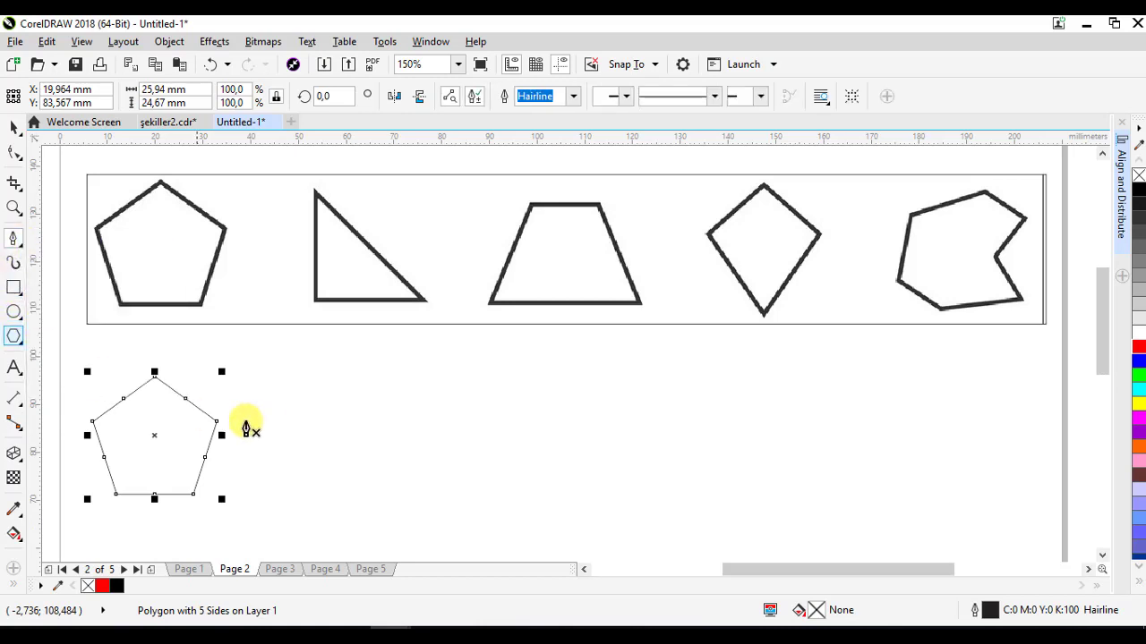
click(315, 371)
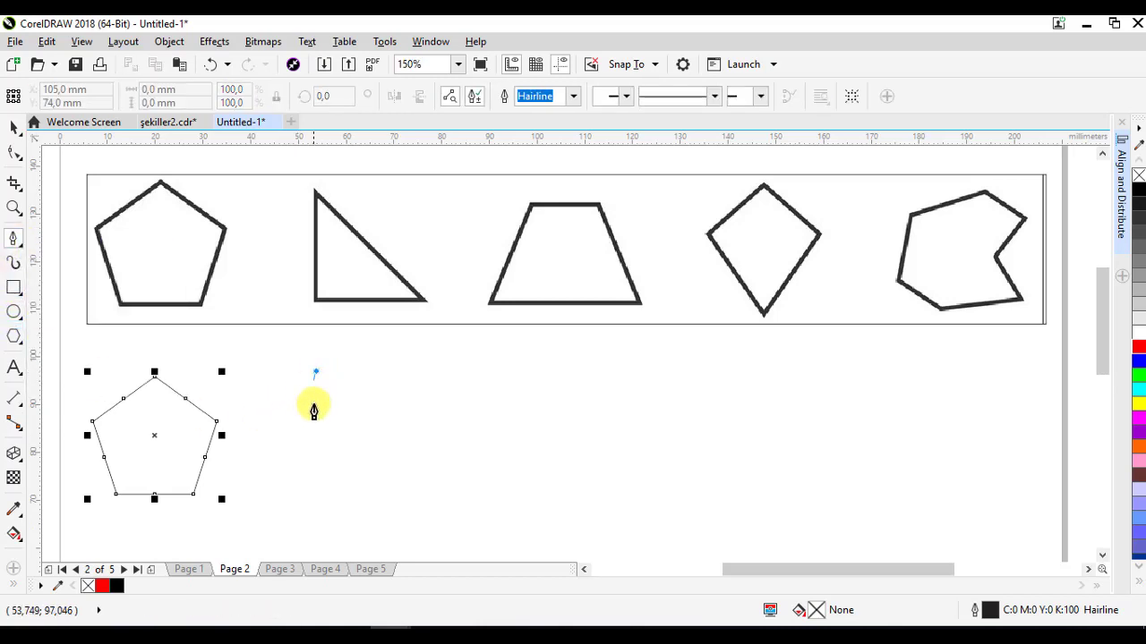
click(315, 487)
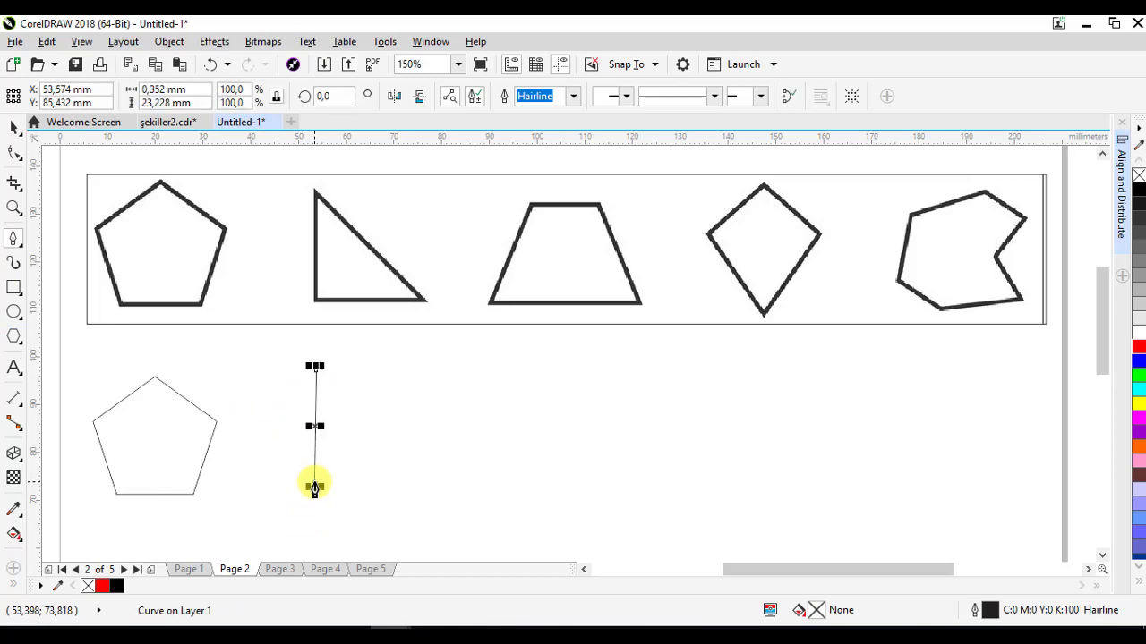
click(456, 487)
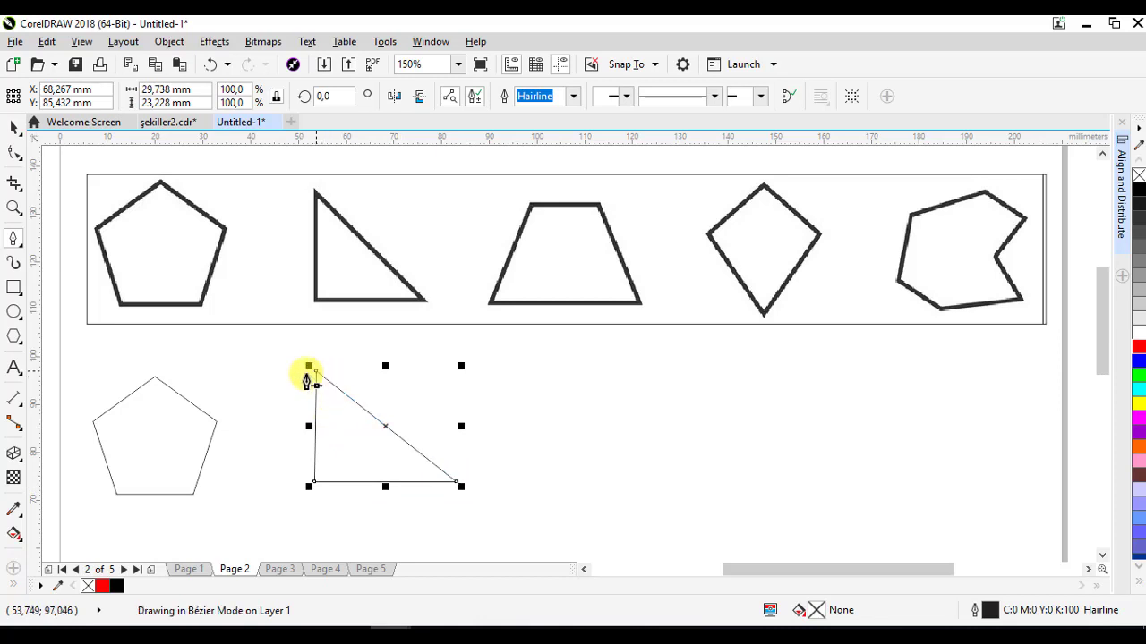
click(314, 375)
click(13, 127)
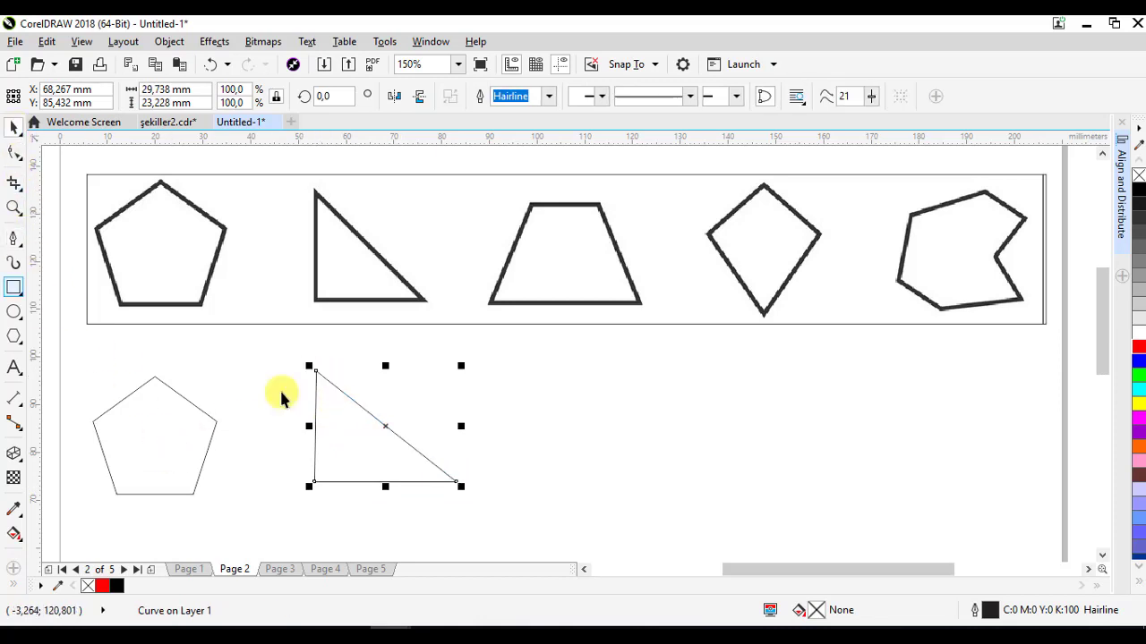
click(542, 434)
- Shift the triangle slightly left and pull its bottom-right node inward to narrow its base
click(380, 452)
drag(379, 452, 366, 456)
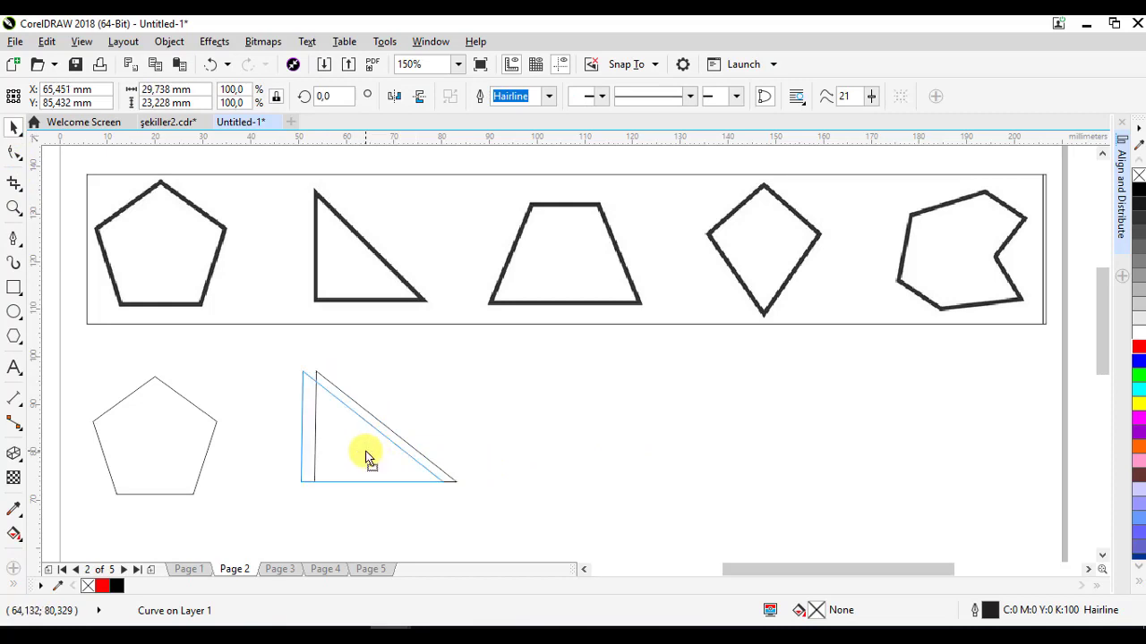
click(376, 458)
key(F10)
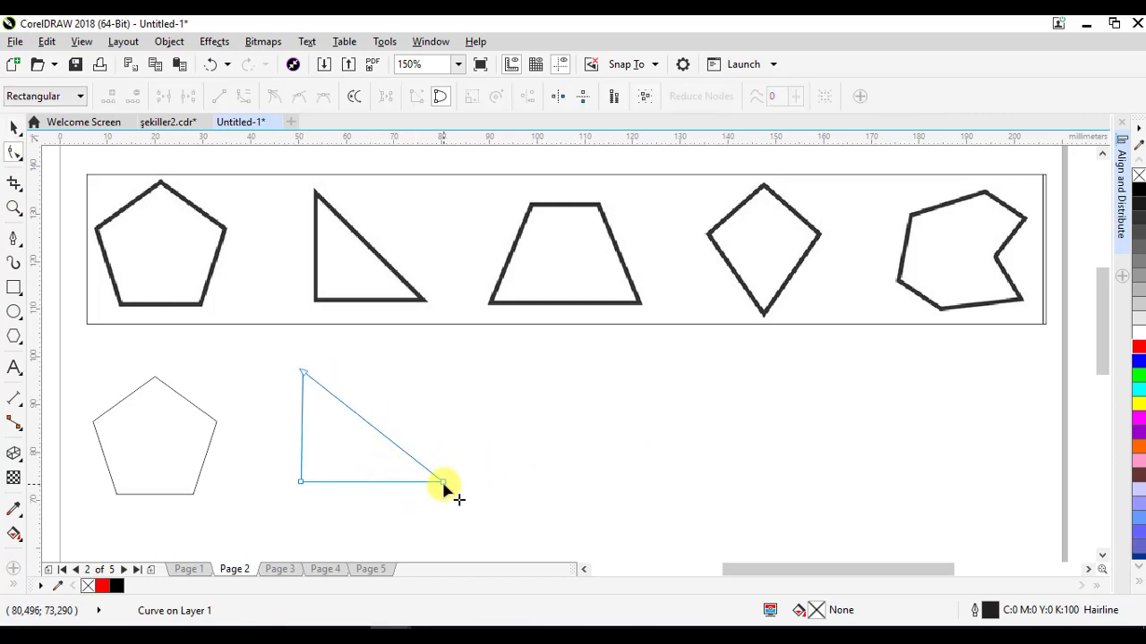
drag(442, 483, 432, 484)
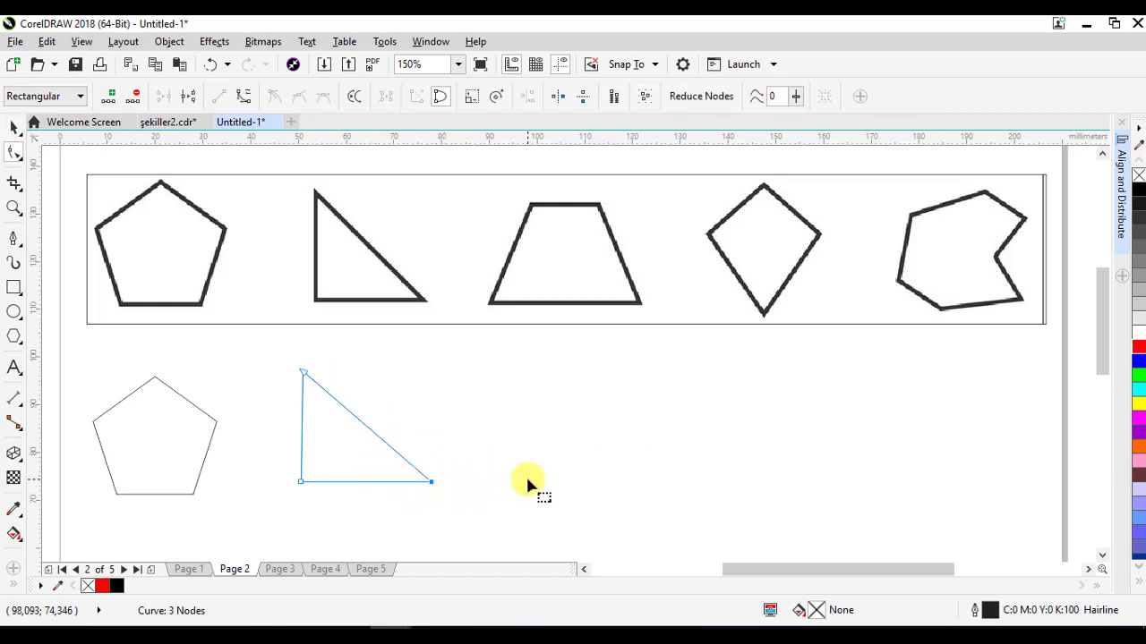
click(528, 483)
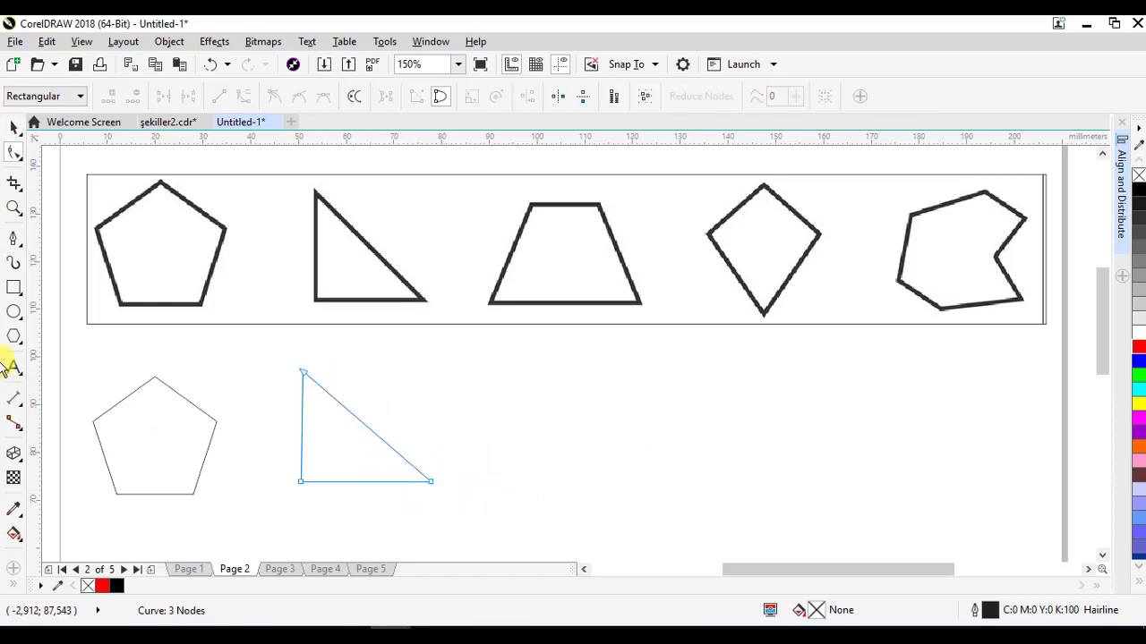
- Draw a rectangle about 24 mm wide and 24 mm tall beside the triangle, position it, and convert it to curves
click(12, 291)
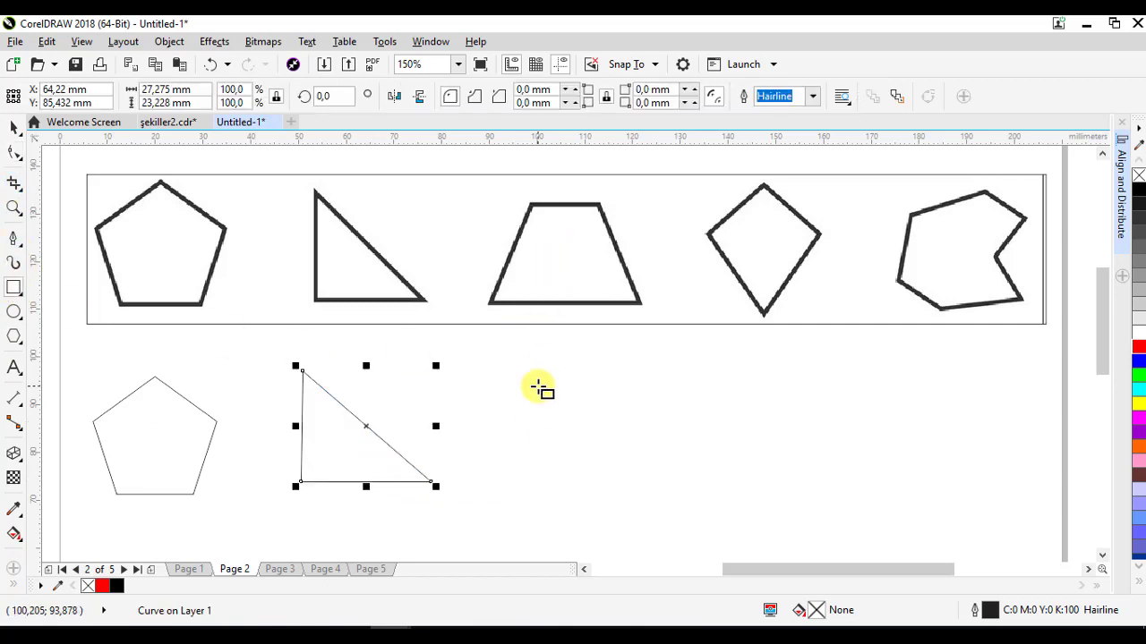
drag(525, 379, 640, 481)
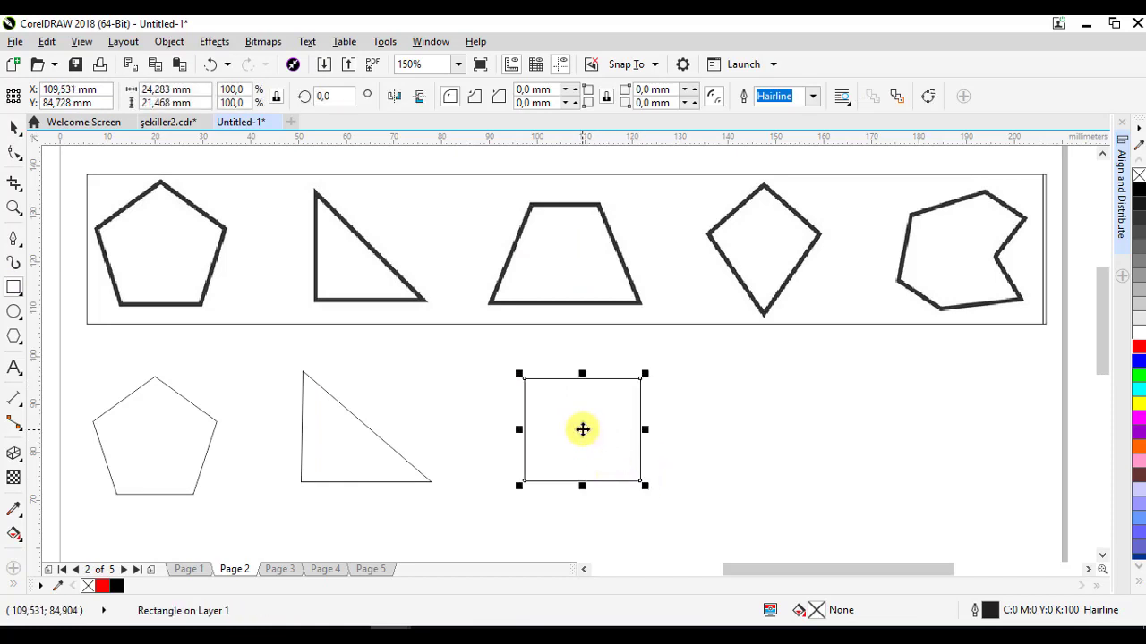
drag(583, 429, 570, 429)
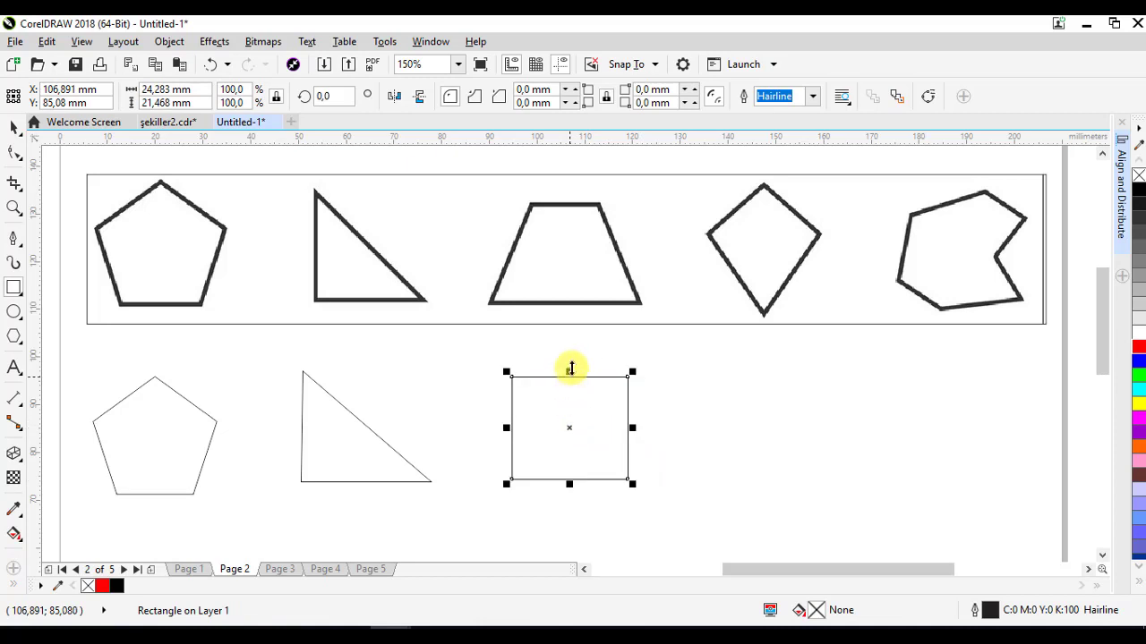
drag(574, 358, 573, 362)
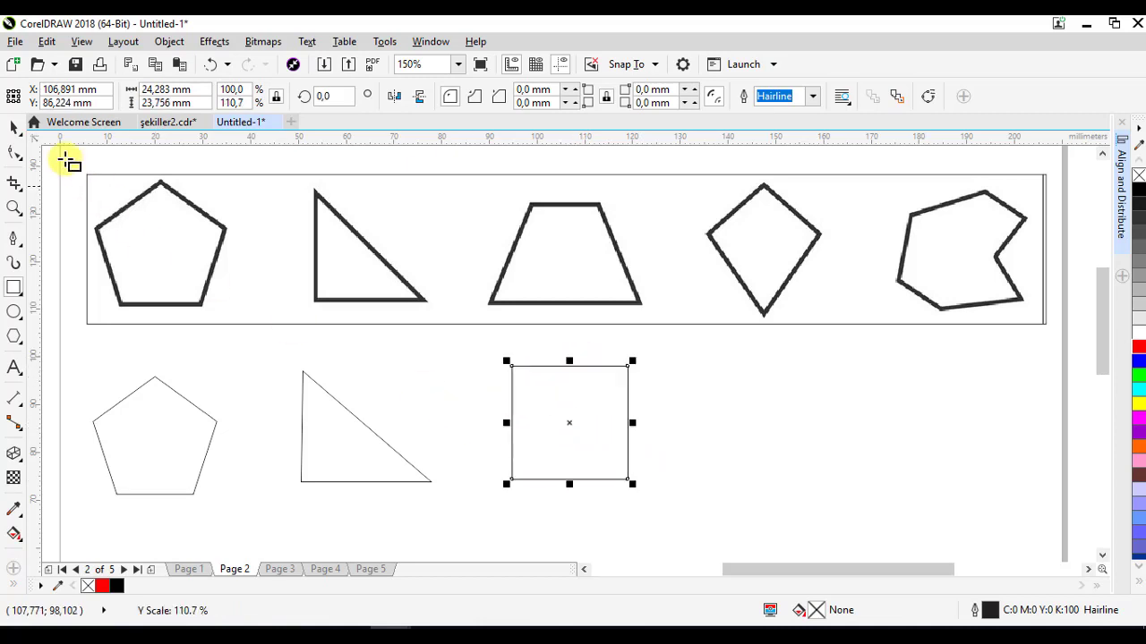
click(13, 128)
drag(525, 410, 542, 417)
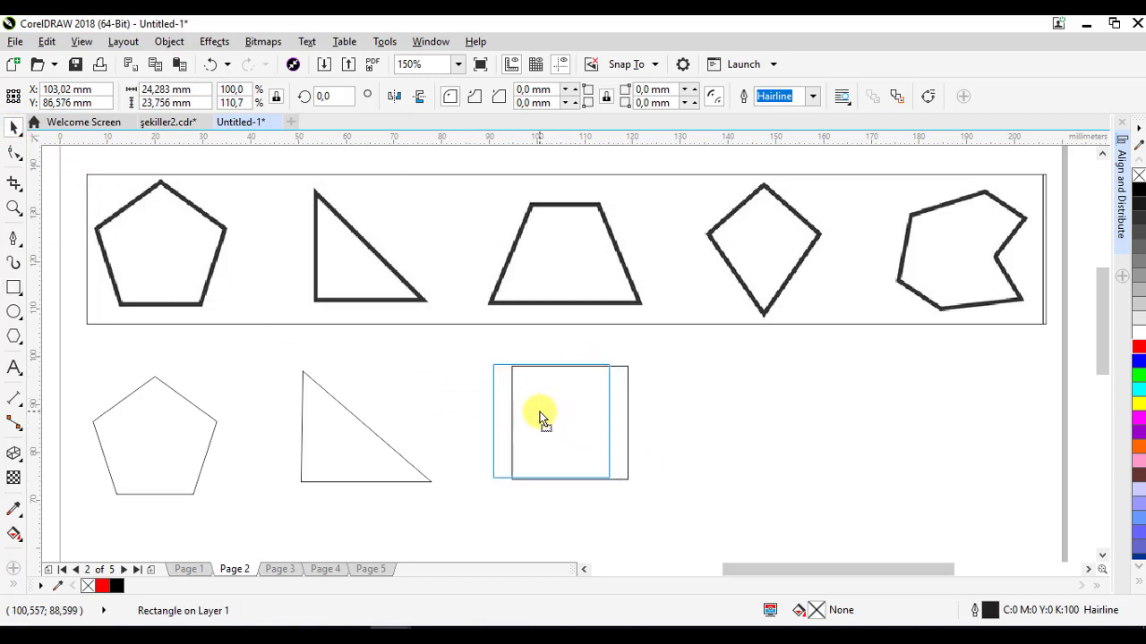
click(927, 98)
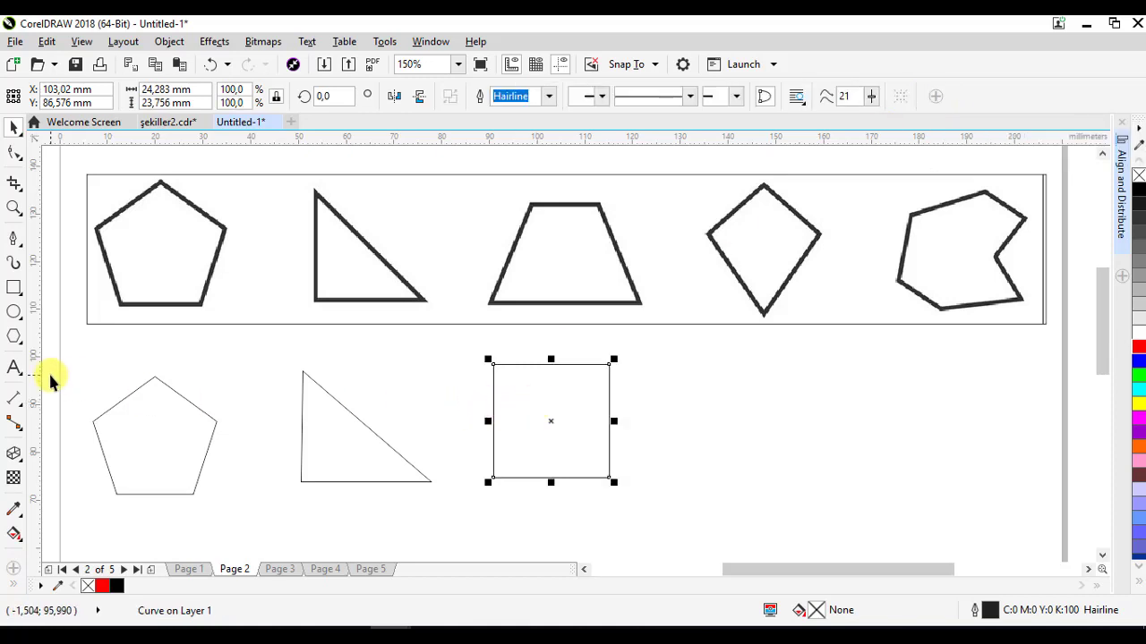
- Add a vertical guideline through the sample trapezoid and move the rectangle's top nodes inward to form a trapezoid
drag(41, 345, 548, 394)
click(586, 383)
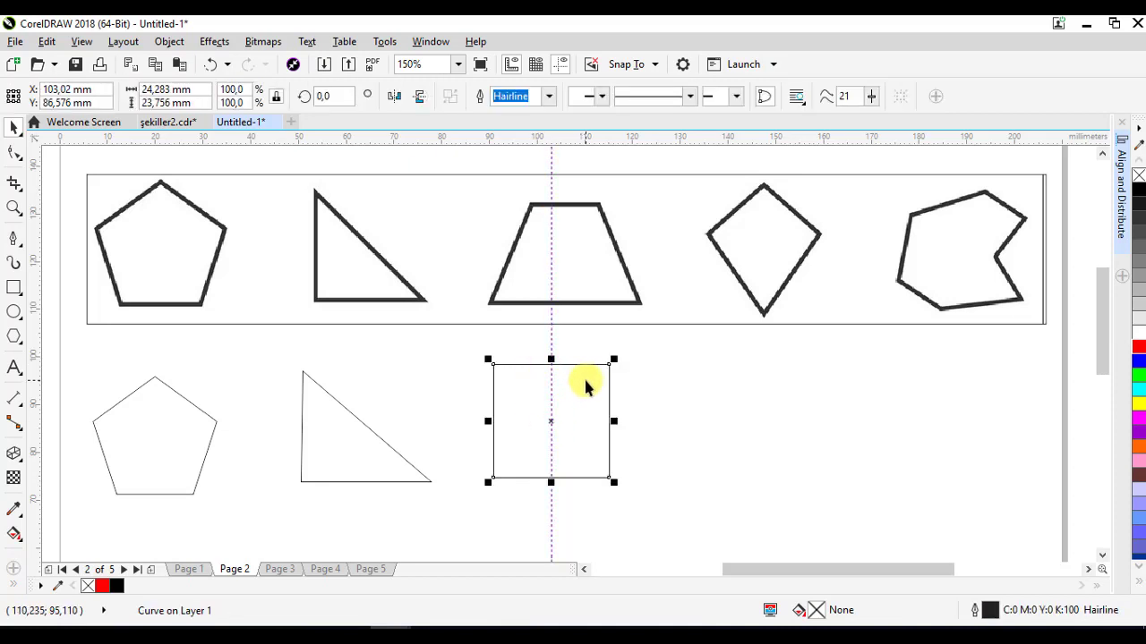
click(16, 154)
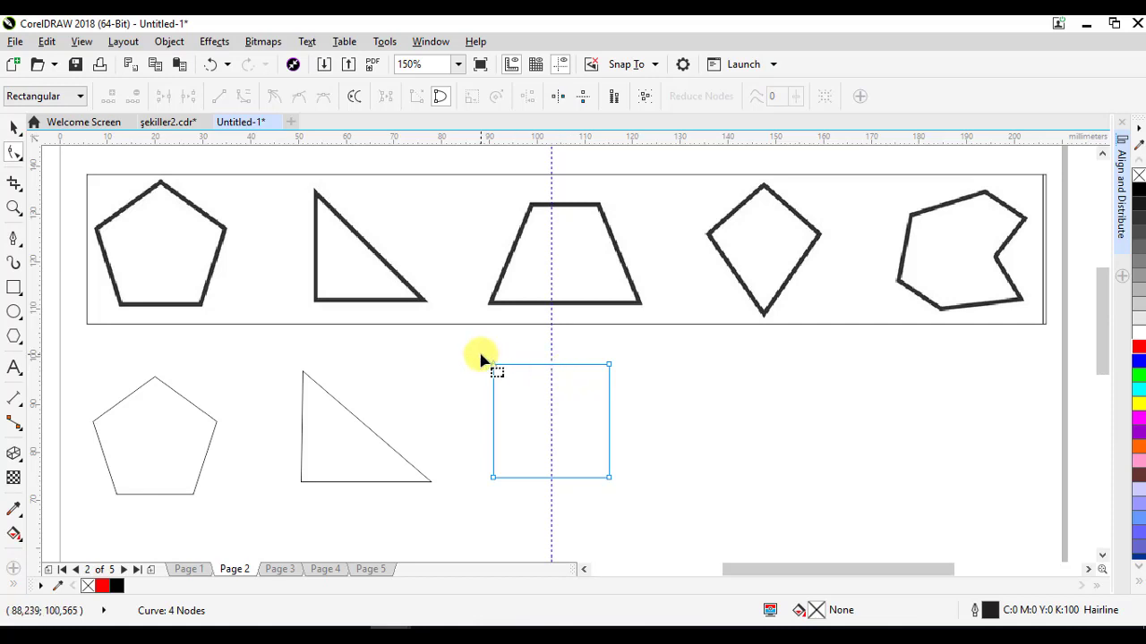
drag(480, 356, 522, 390)
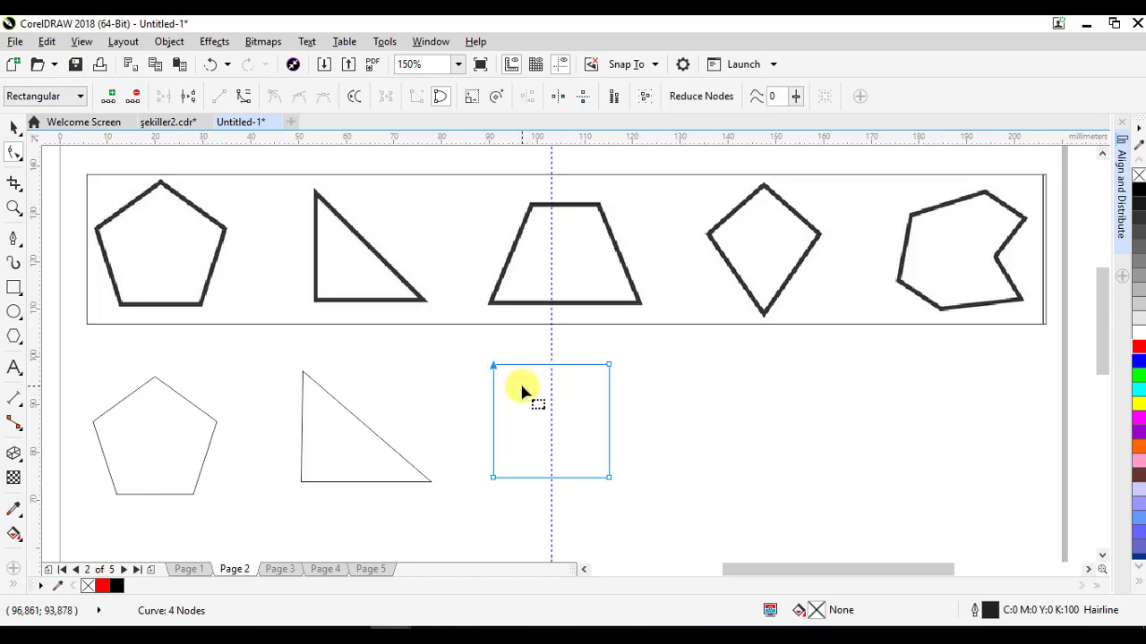
key(Right)
key(Right)
key(Right)
key(Right)
drag(499, 368, 517, 368)
drag(611, 372, 585, 370)
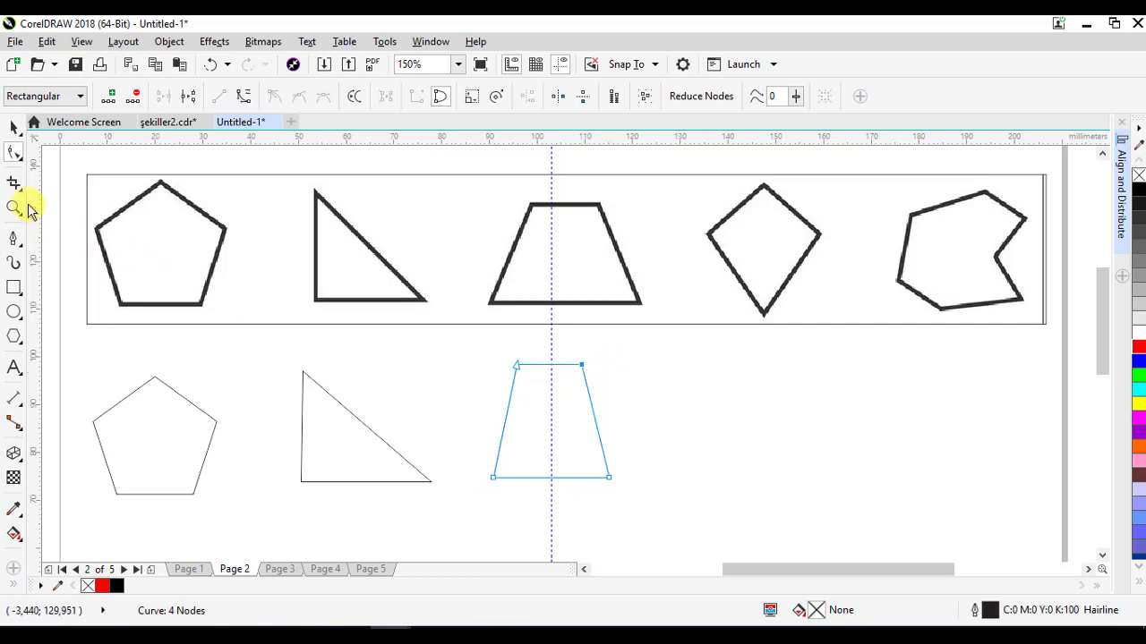
- Widen the trapezoid to about 34.5 mm and centre it beneath the sample trapezoid
click(15, 127)
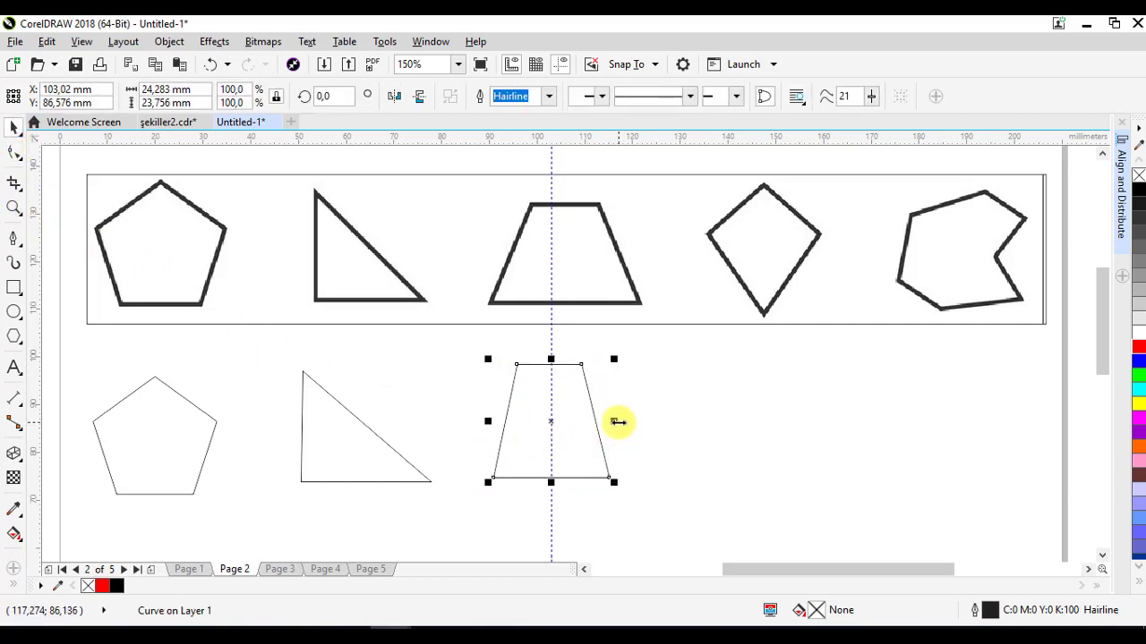
drag(621, 427, 663, 427)
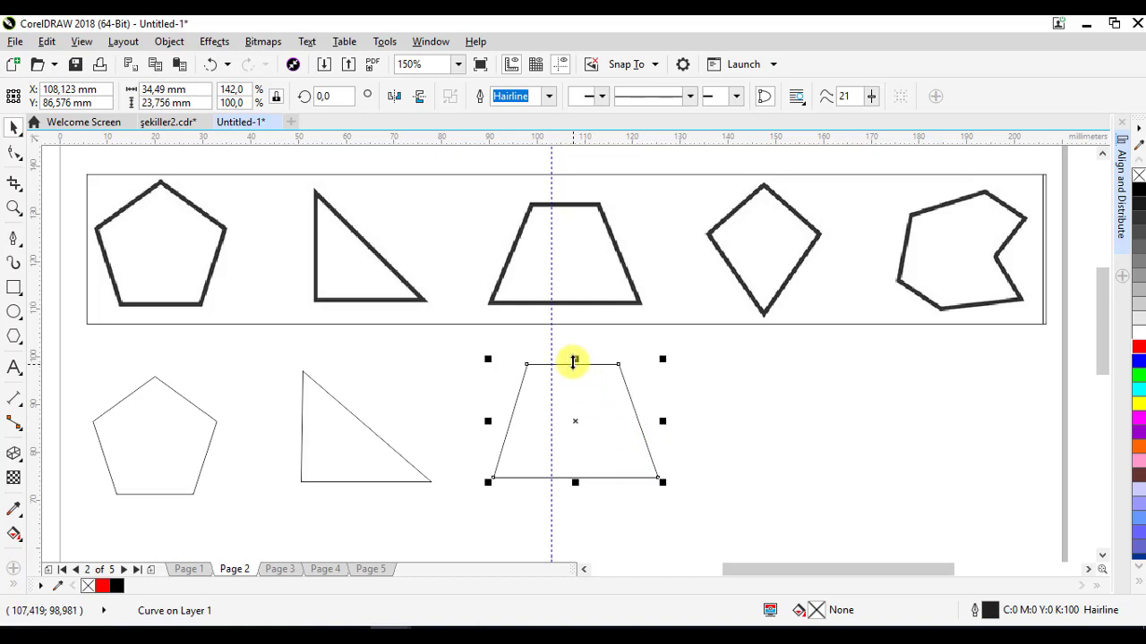
drag(575, 362, 556, 412)
click(744, 387)
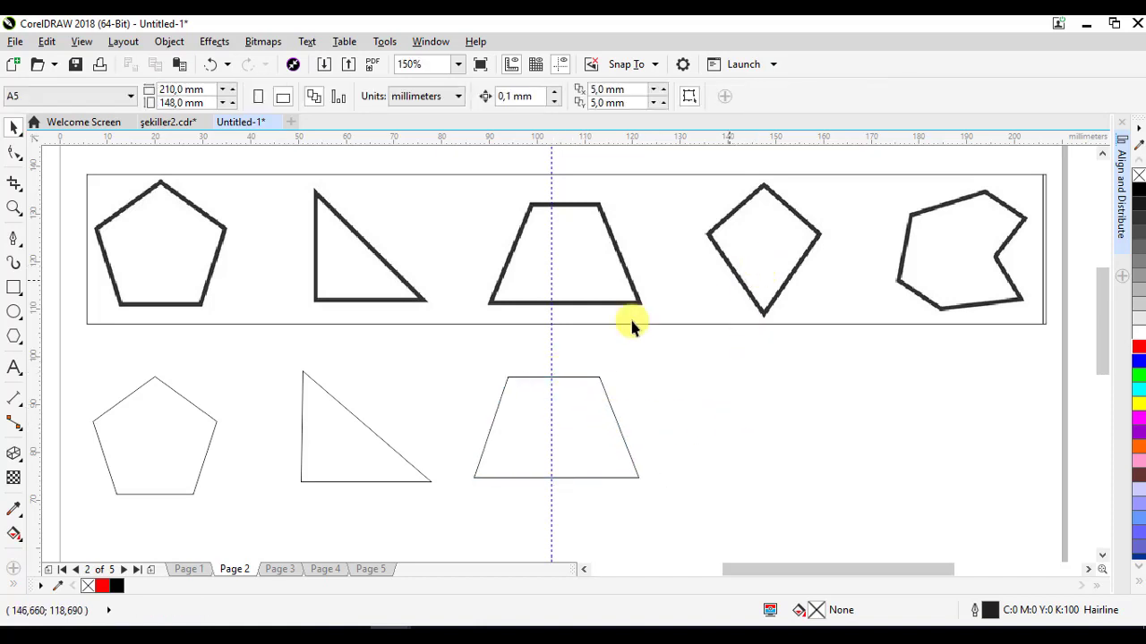
- Draw a rectangle about 19 mm wide and 20 mm tall below the sample kite and nudge it left
click(14, 292)
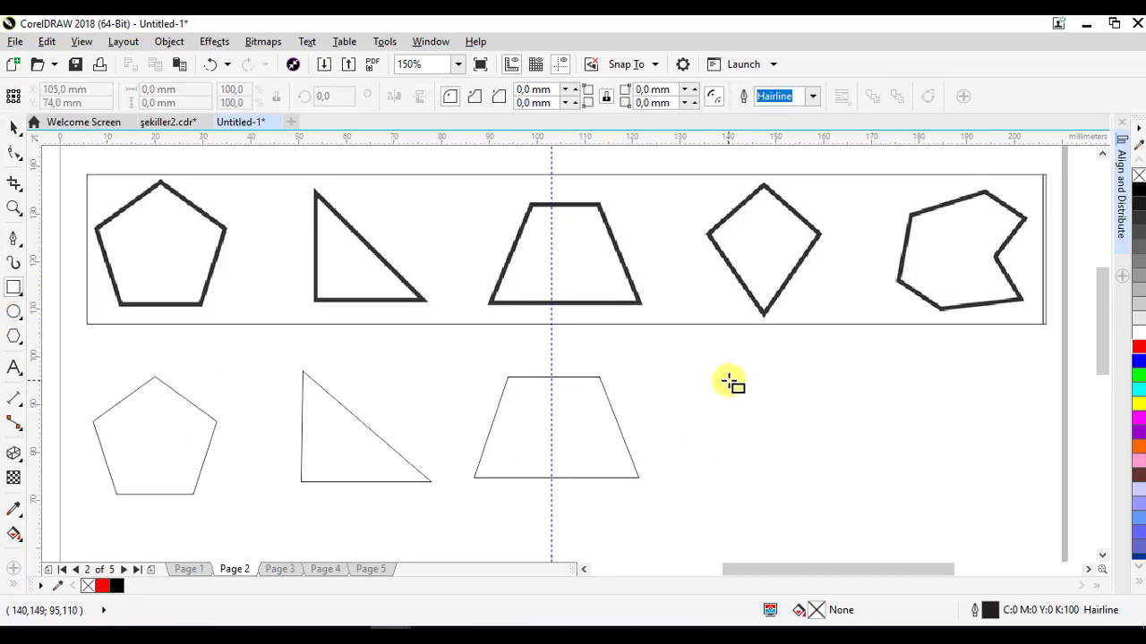
drag(728, 379, 821, 478)
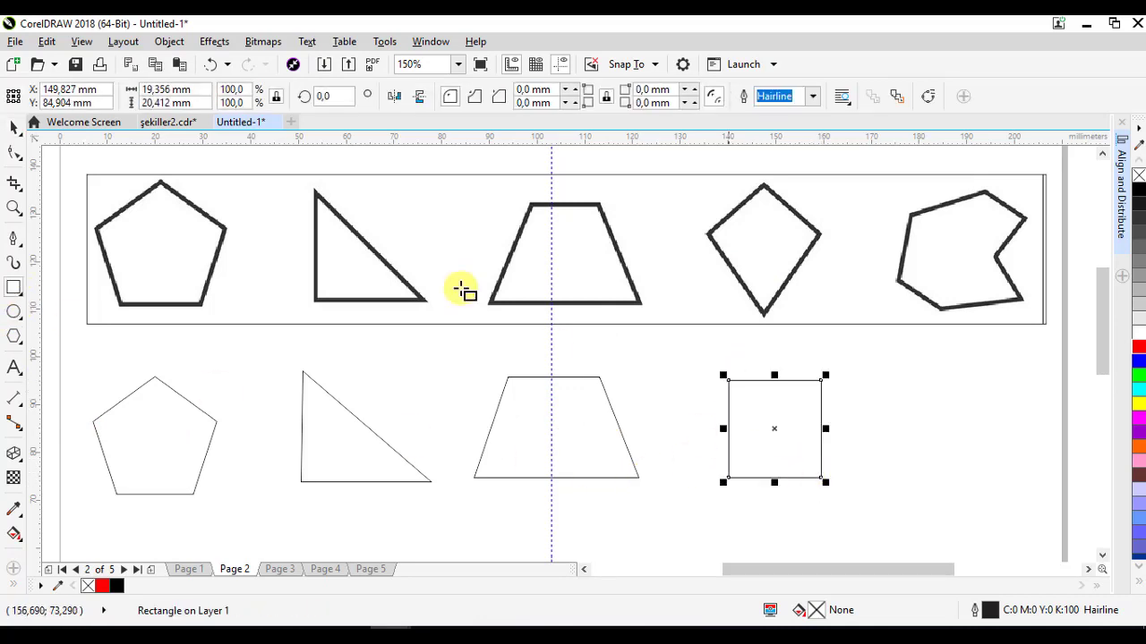
click(13, 131)
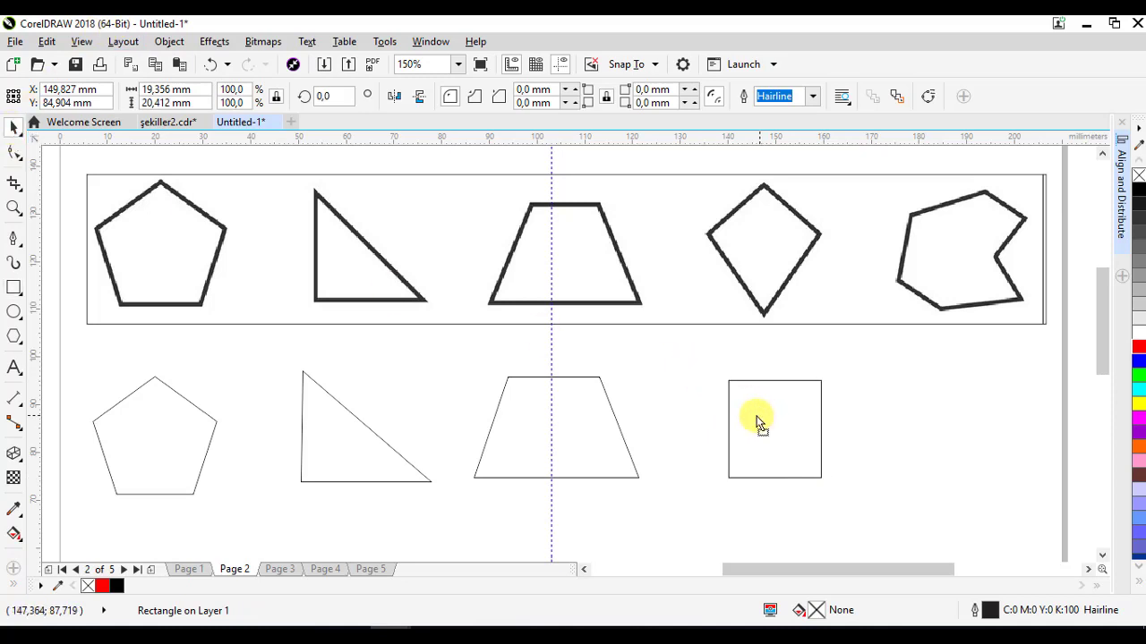
drag(755, 422, 745, 419)
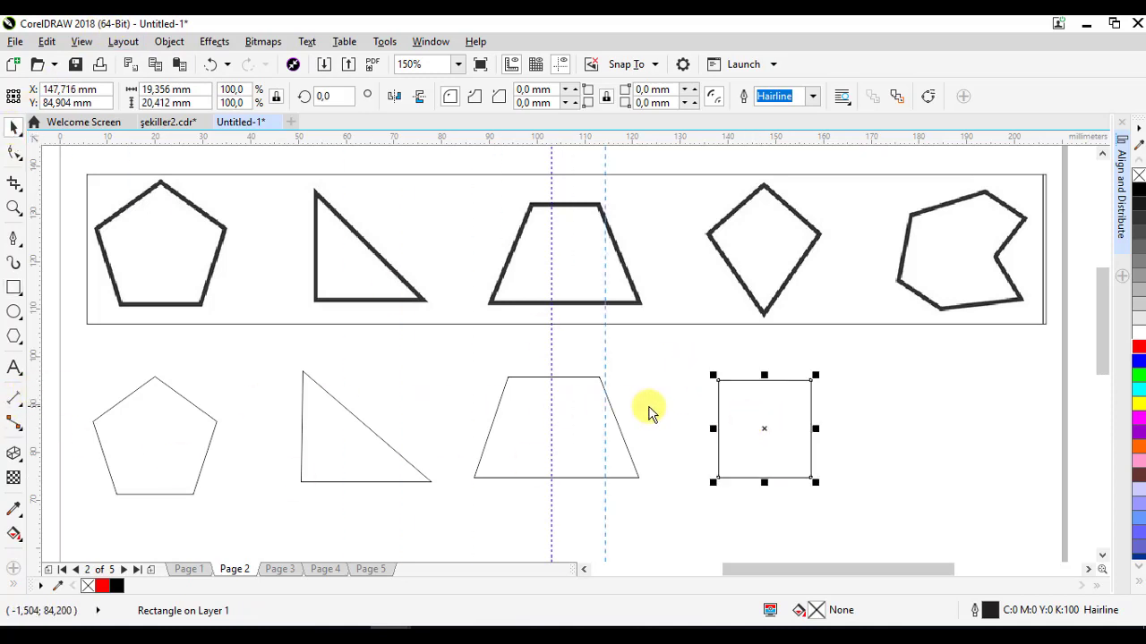
- Add a horizontal guideline crossing the vertical guideline through the kite at the rectangle's middle
click(763, 433)
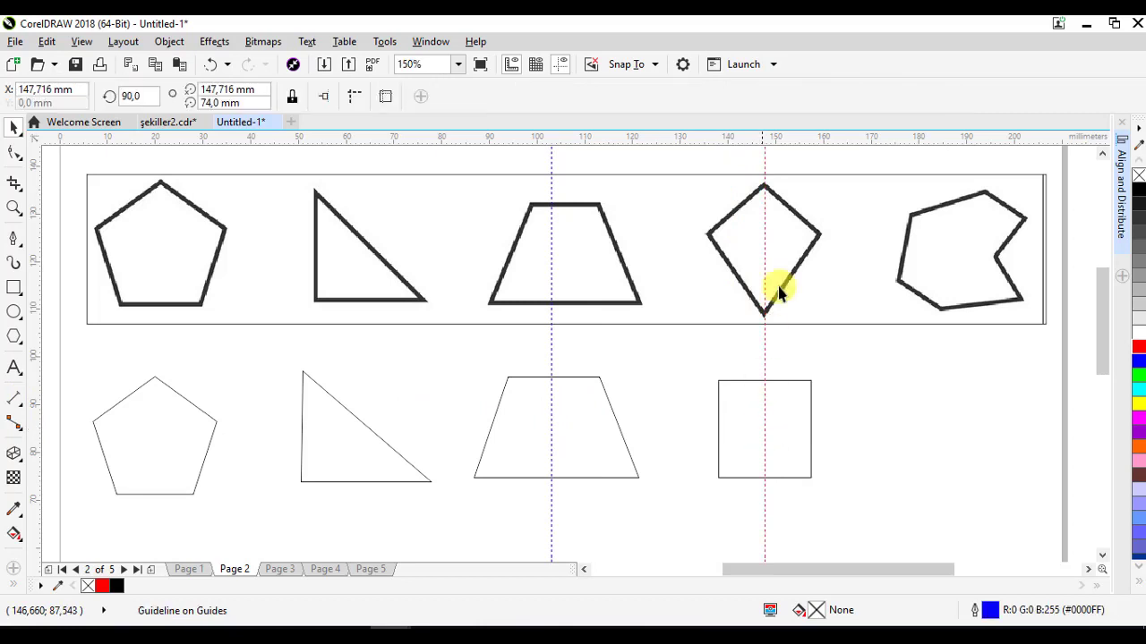
drag(808, 139, 784, 427)
click(782, 447)
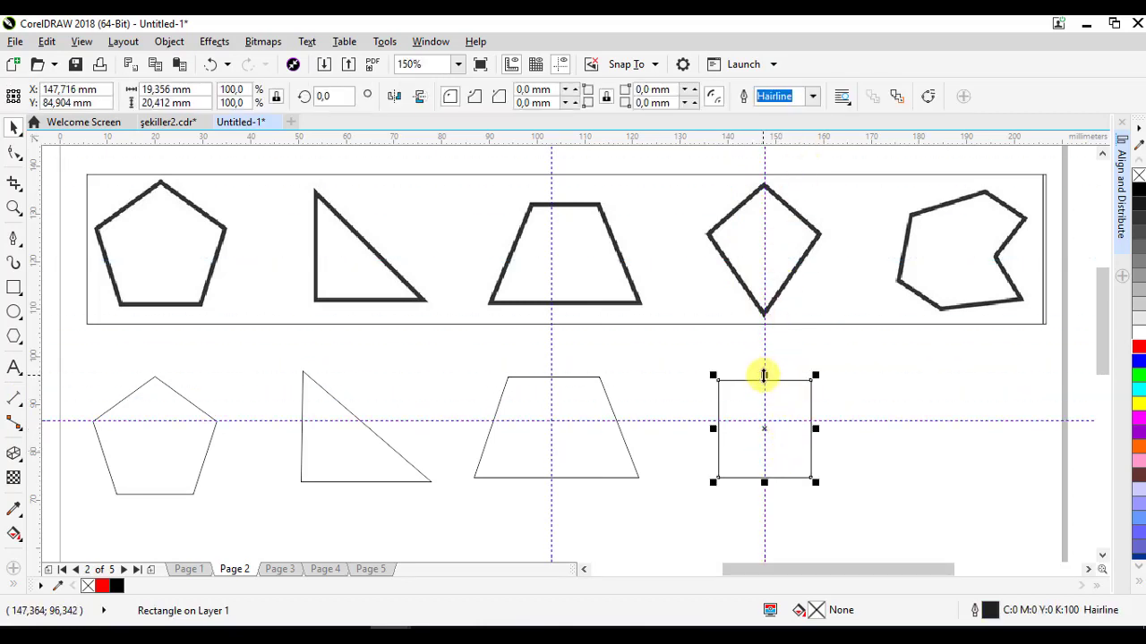
- Enlarge the rectangle to about 22.5 mm square, centre it on the guidelines, and convert it to curves
drag(762, 372, 763, 367)
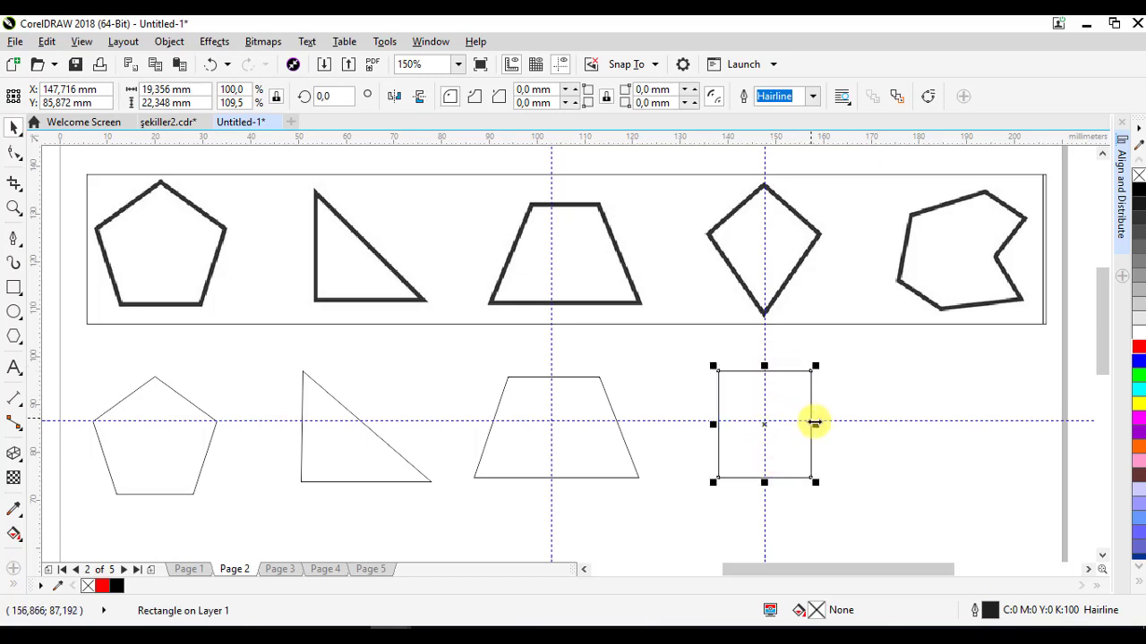
drag(814, 424, 822, 427)
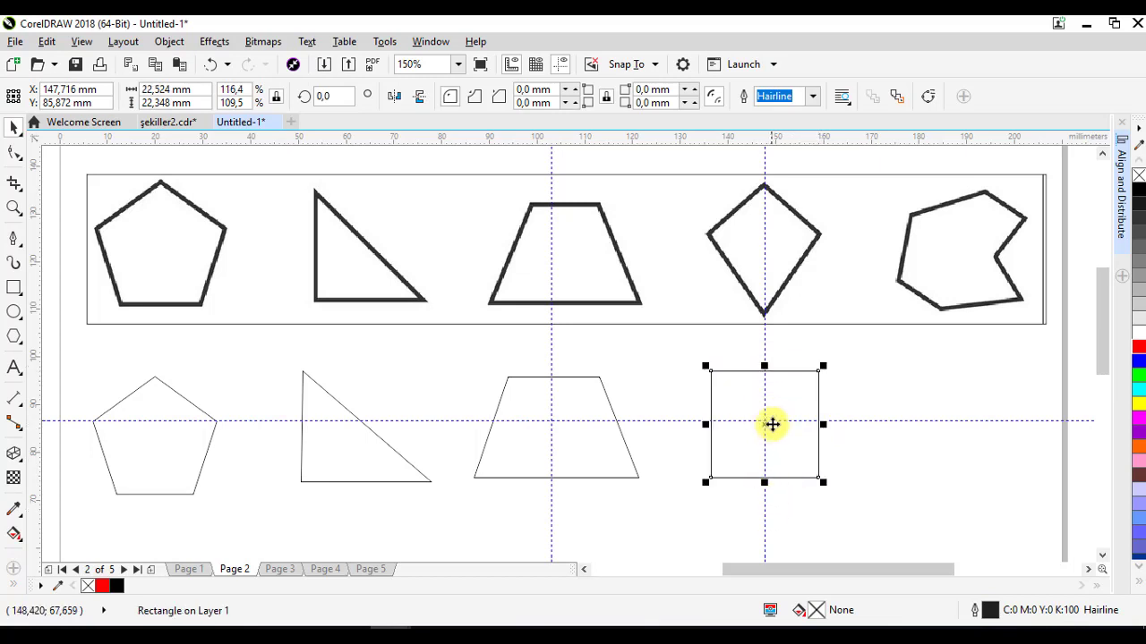
drag(846, 421, 845, 412)
click(815, 437)
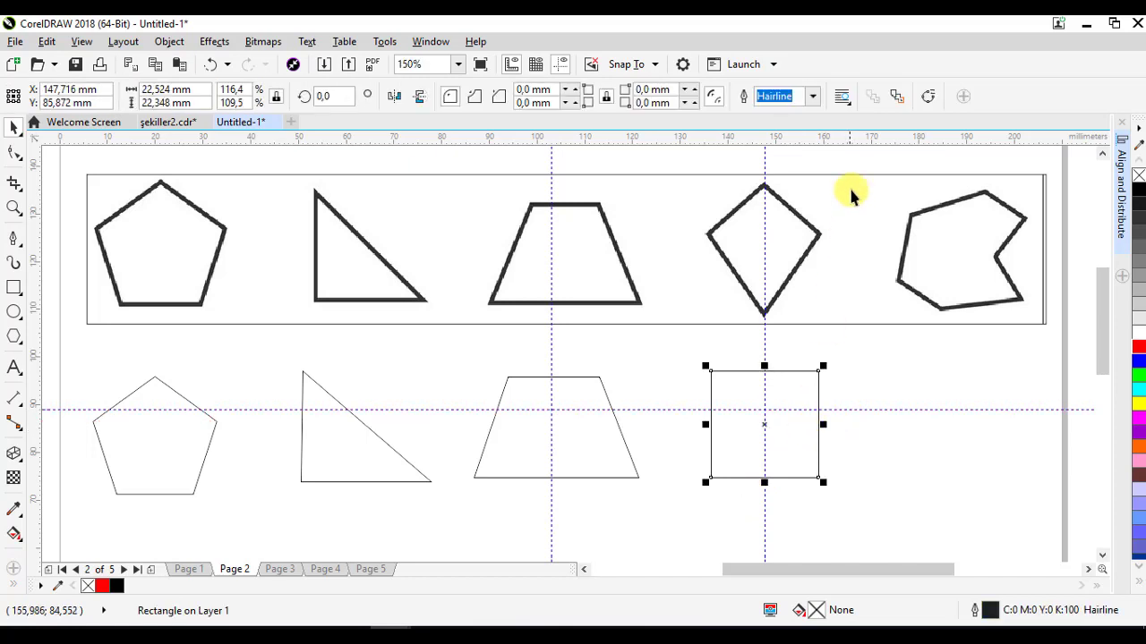
click(928, 98)
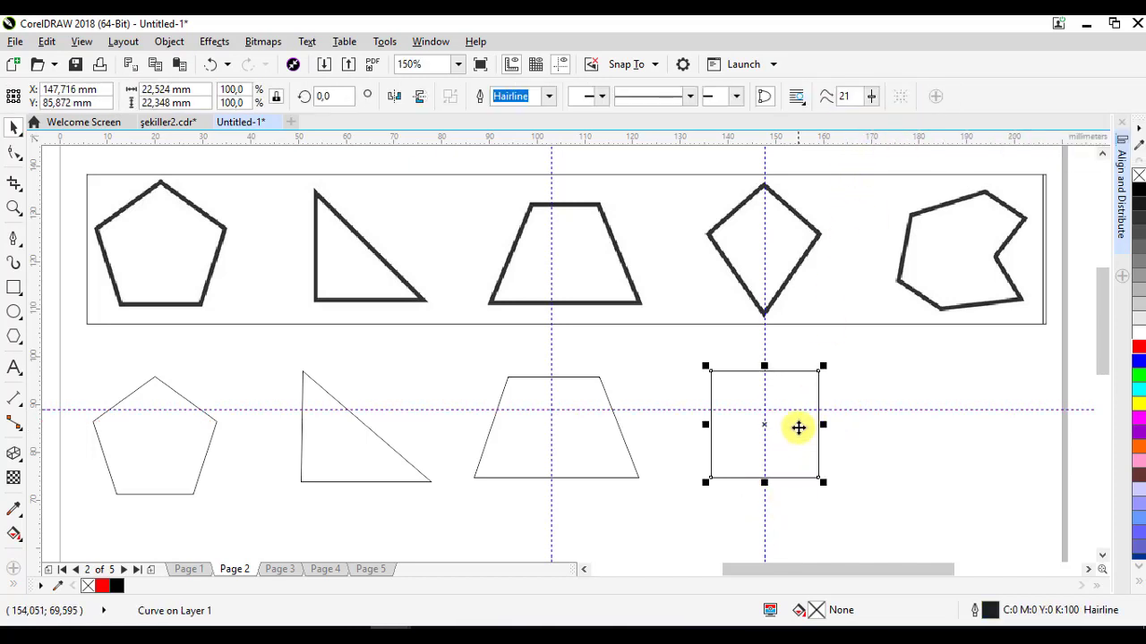
- Reshape the square into a kite by moving its corner nodes onto the guidelines to match the sample kite
click(11, 154)
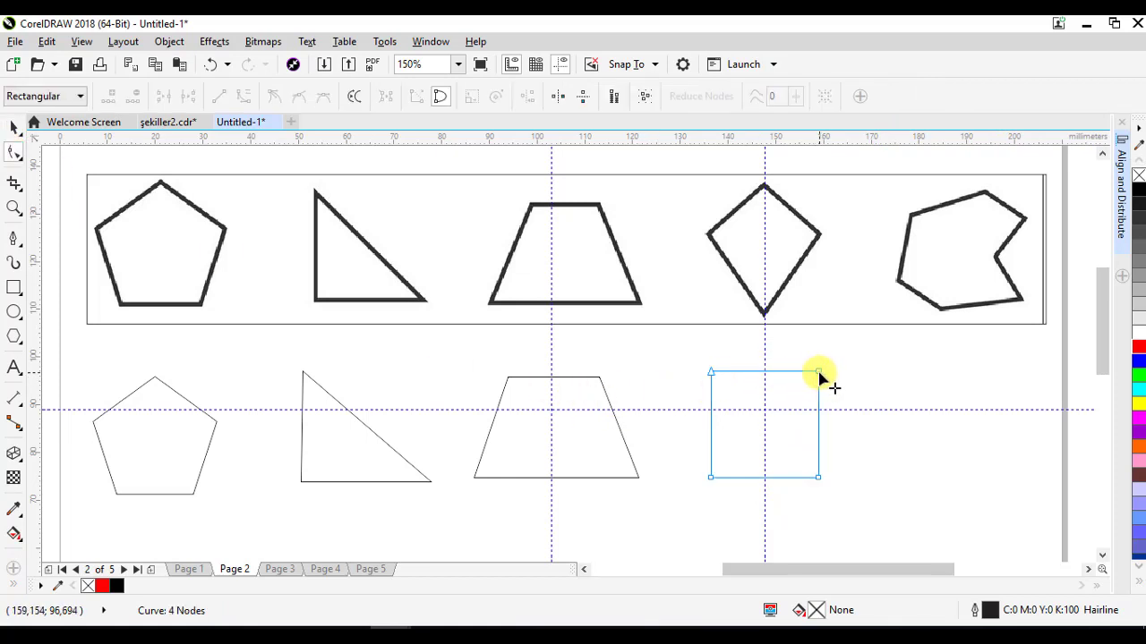
drag(818, 373, 765, 372)
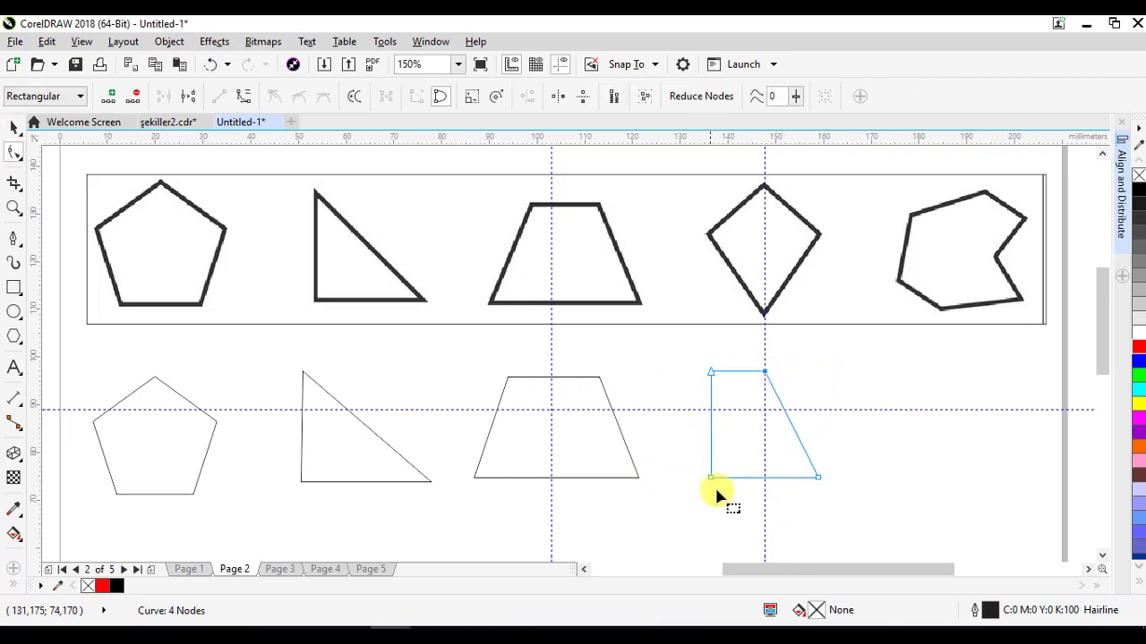
drag(817, 477, 818, 410)
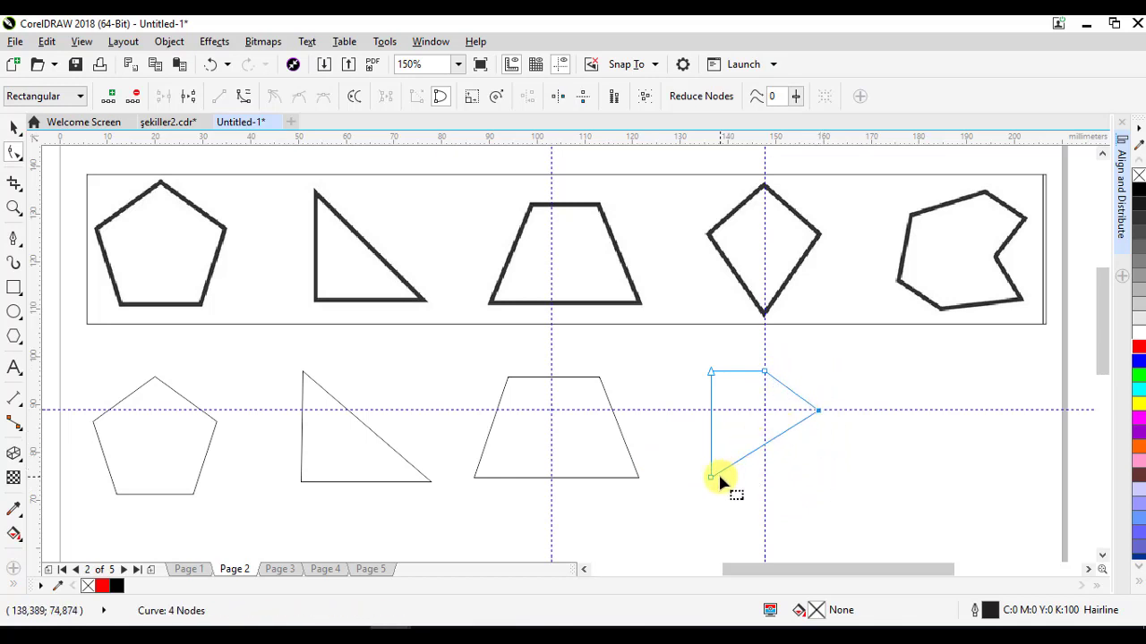
drag(716, 479, 766, 491)
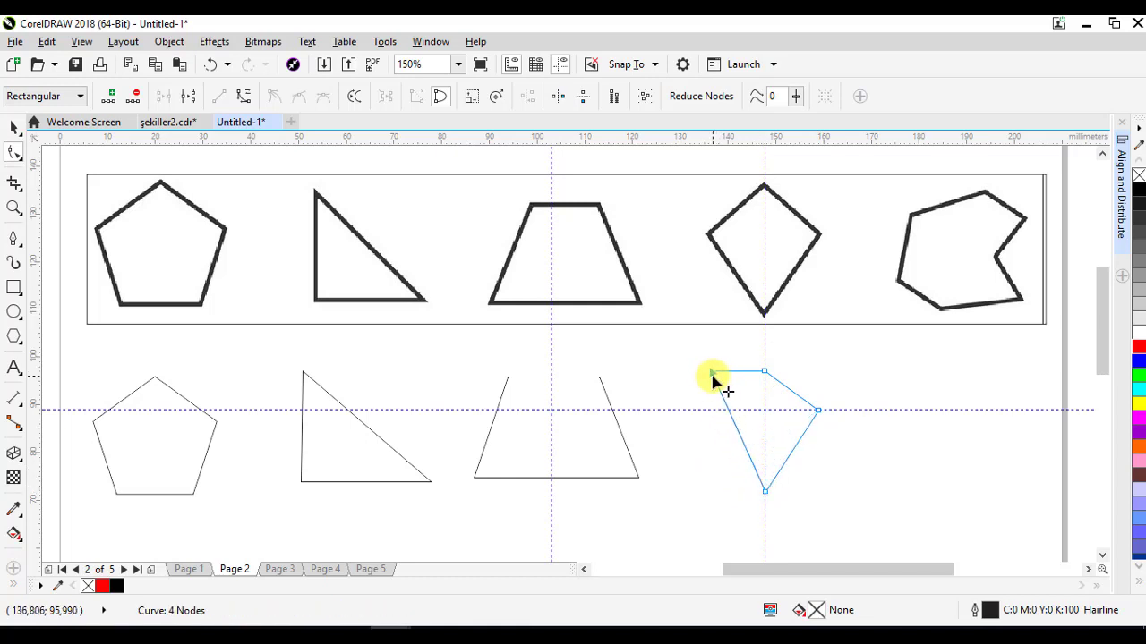
drag(713, 376, 711, 410)
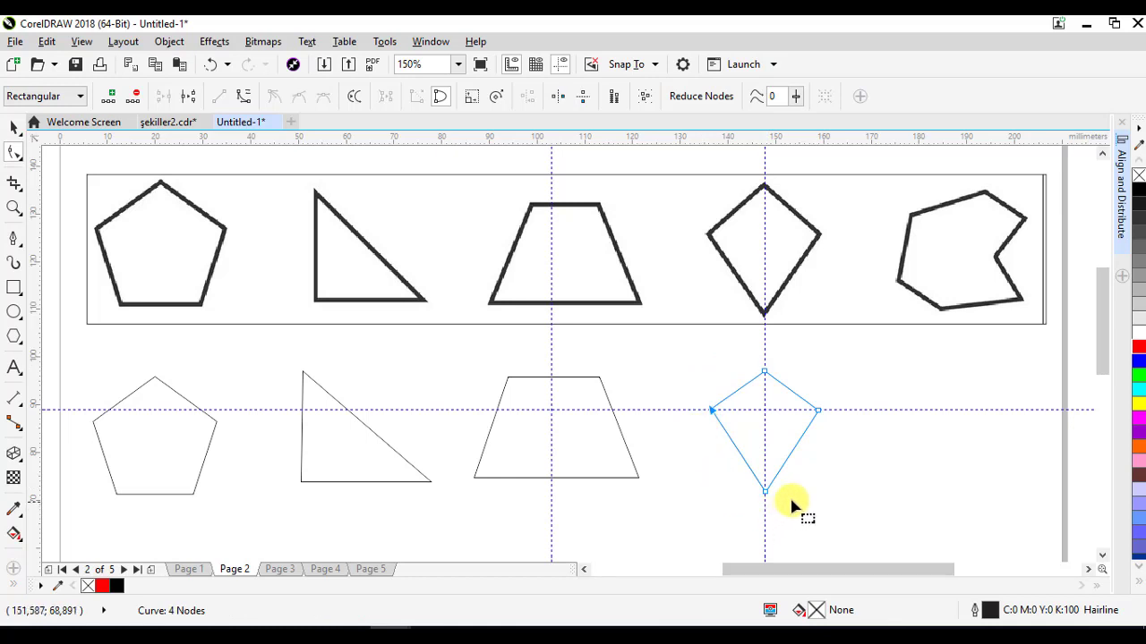
click(15, 130)
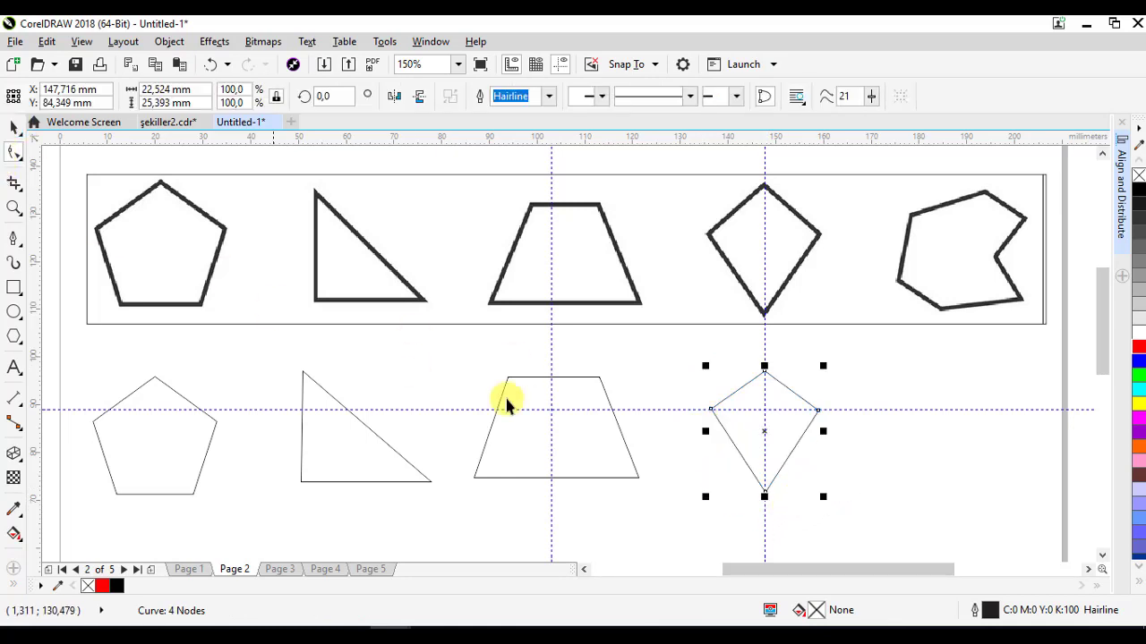
- Delete the horizontal and vertical guidelines crossing the kite
click(727, 530)
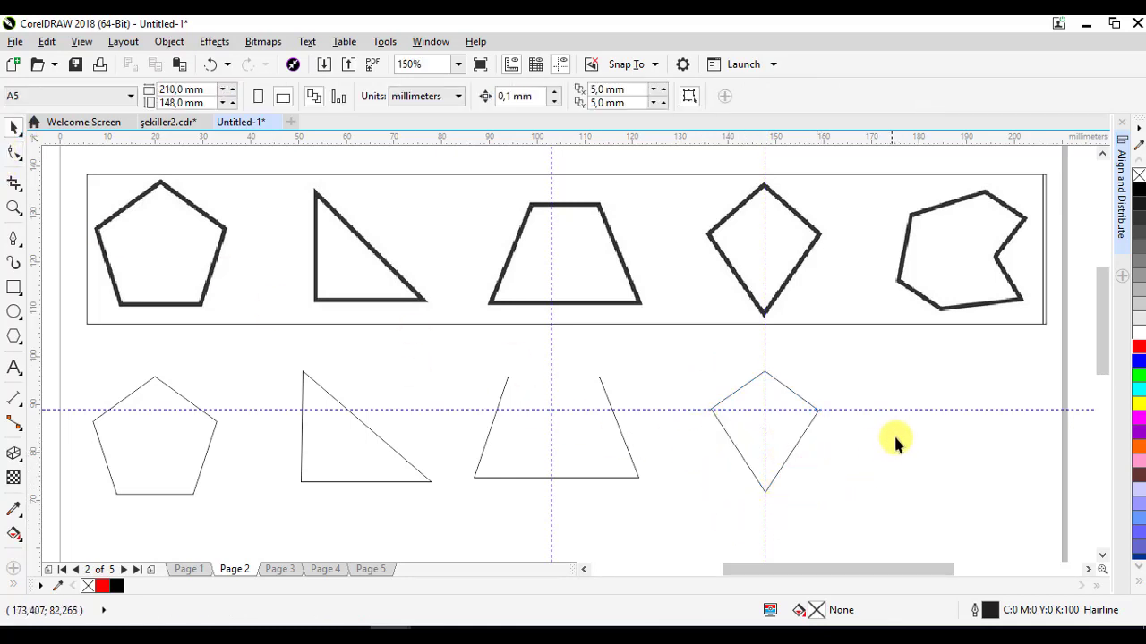
click(931, 411)
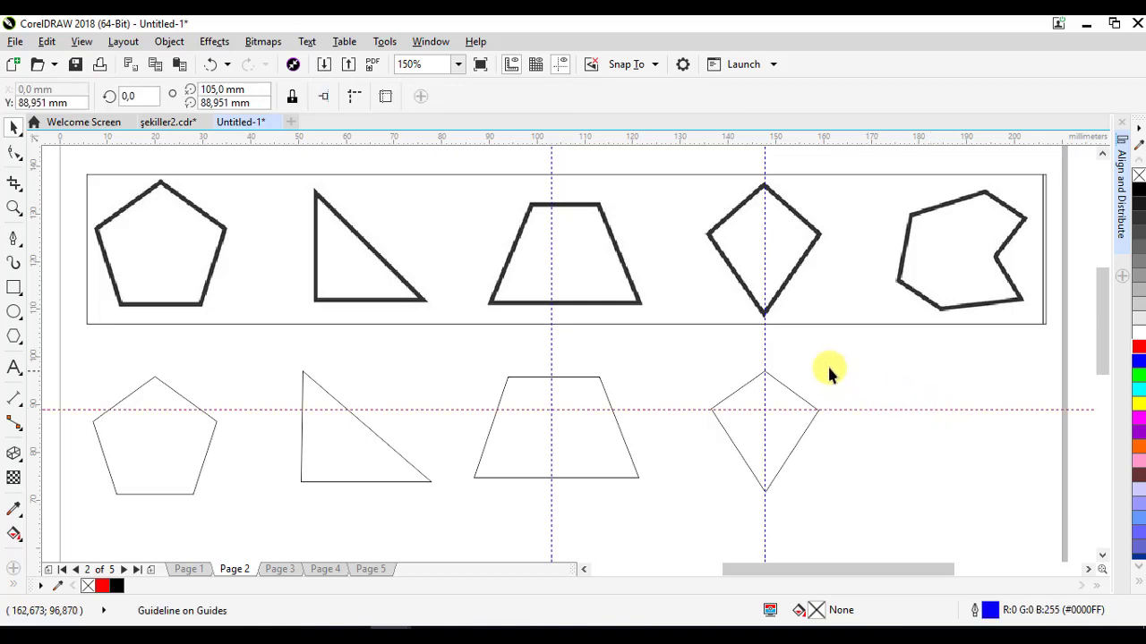
shift+click(766, 344)
right_click(766, 344)
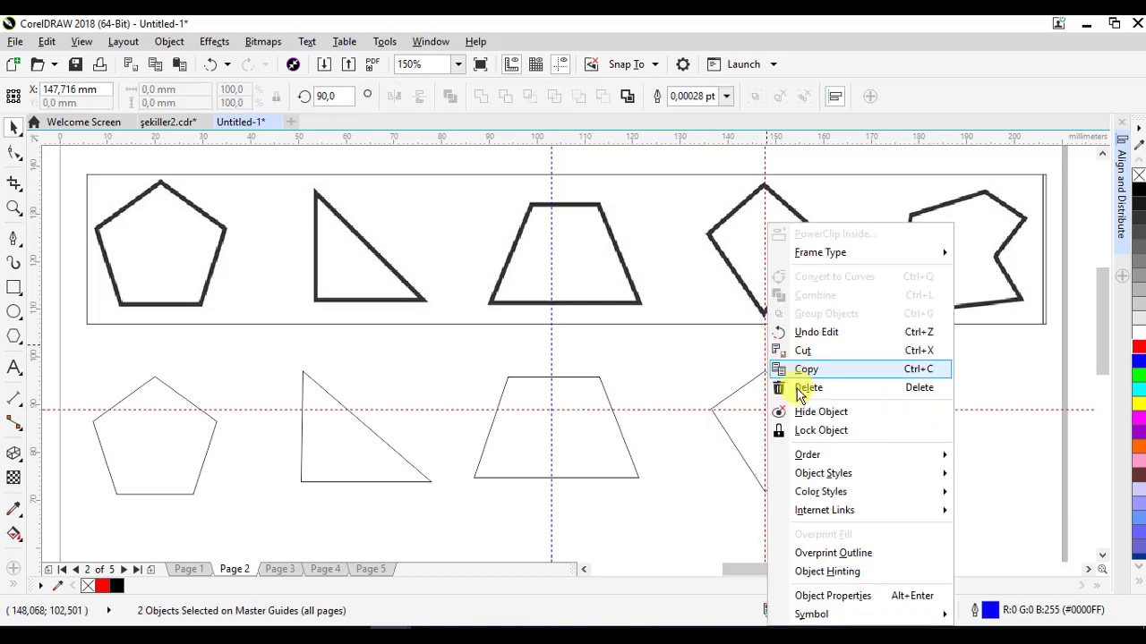
click(768, 386)
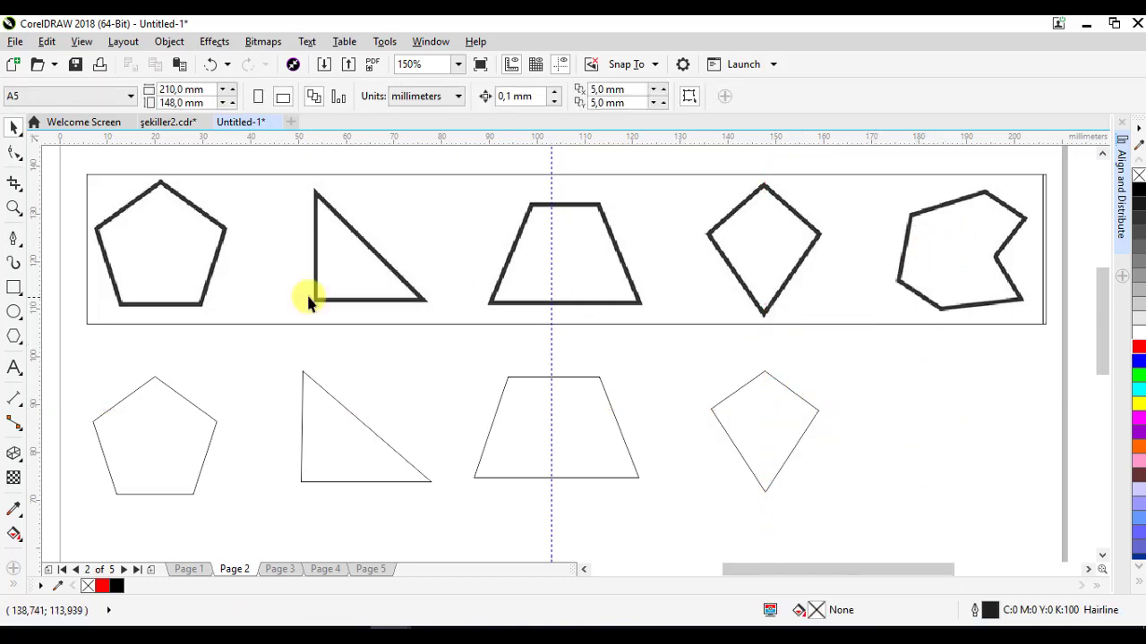
click(13, 240)
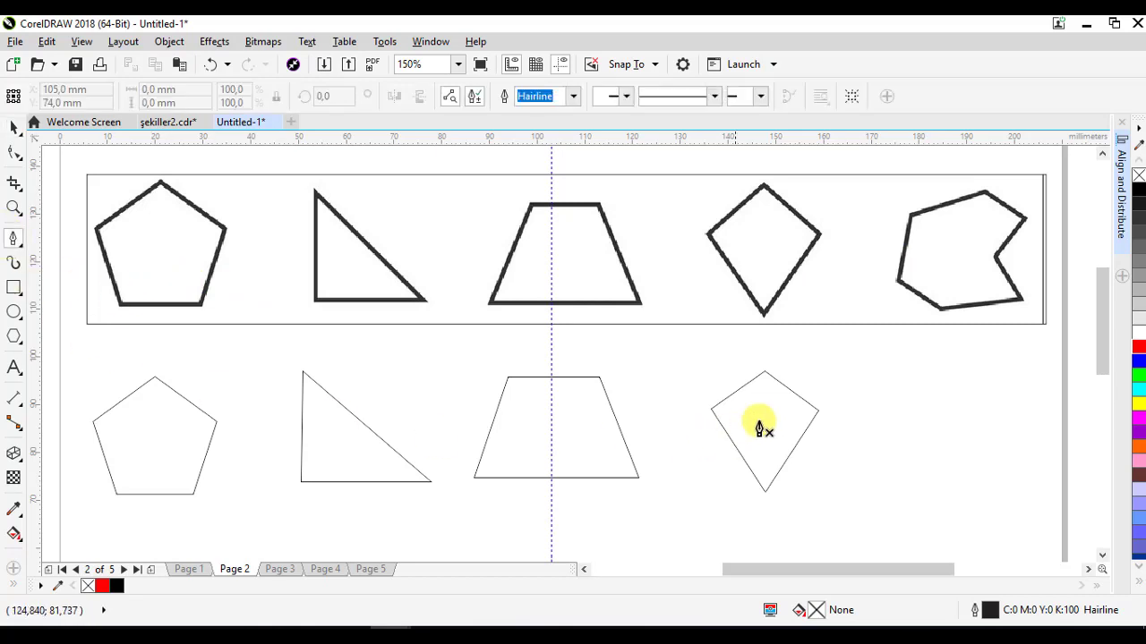
click(892, 372)
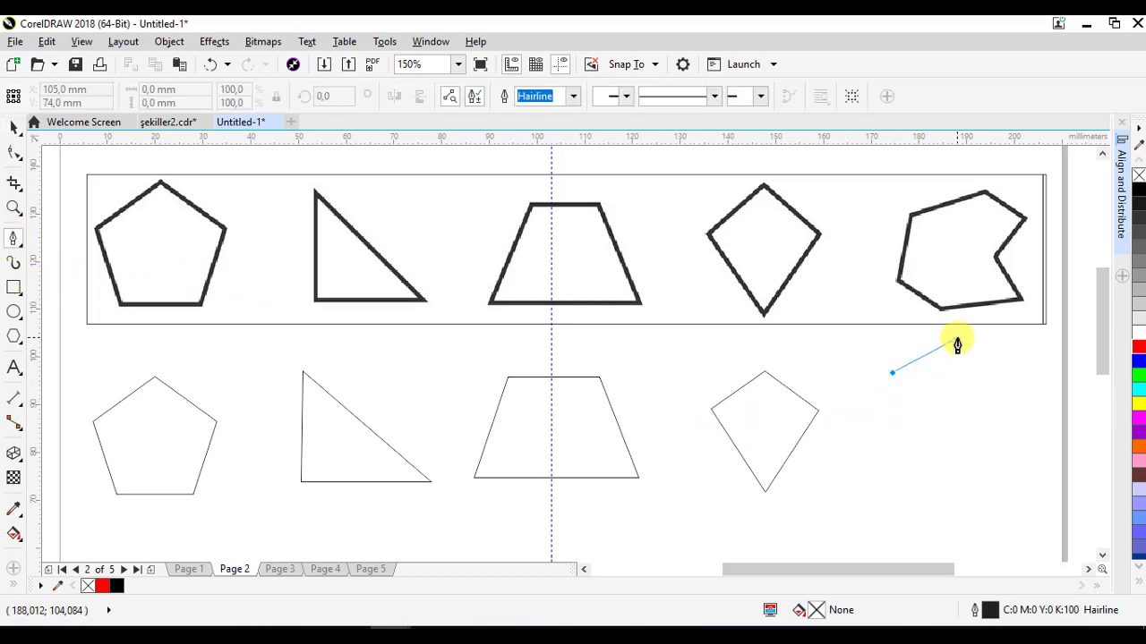
double_click(955, 341)
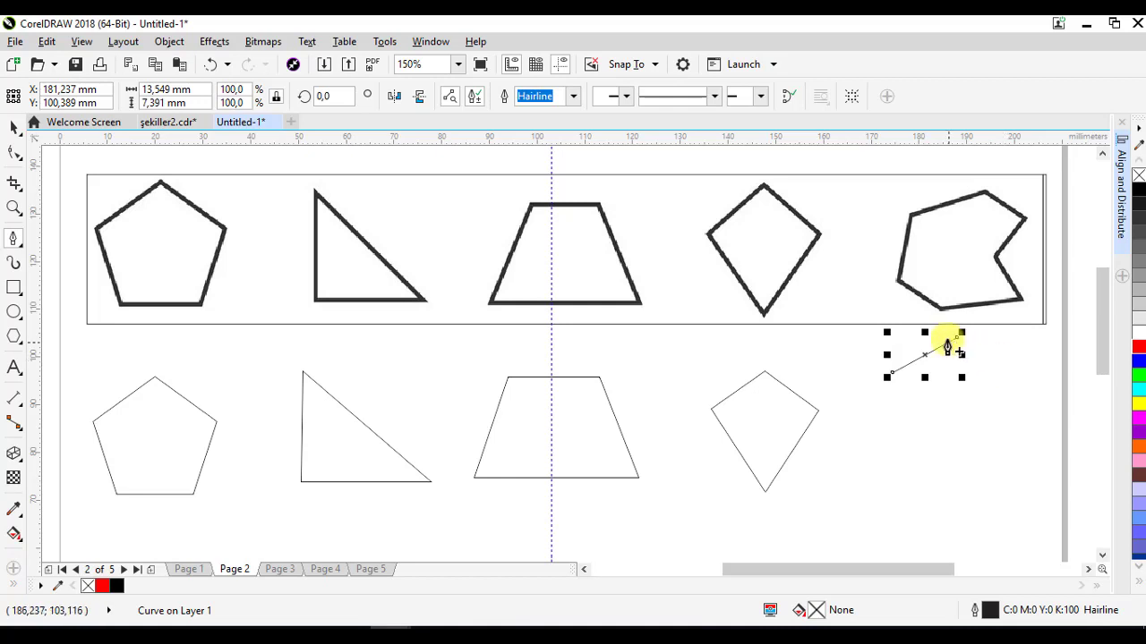
key(ctrl+z)
- Draw a closed seven-node polyline about 27.5 by 25.3 mm beneath the sample irregular shape and move it down
click(893, 368)
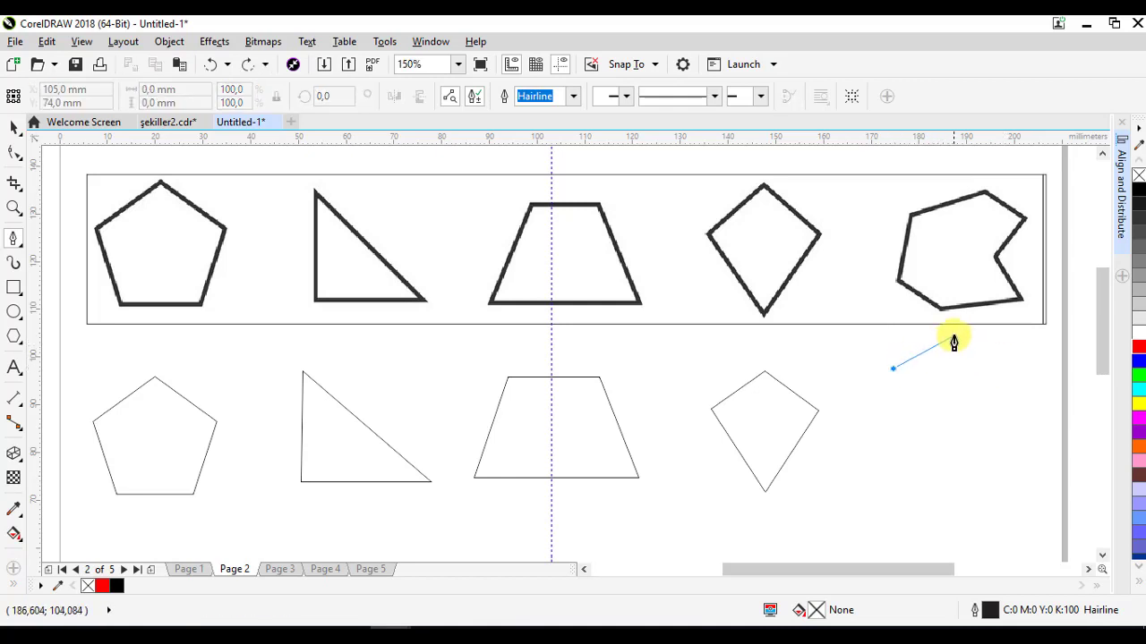
double_click(954, 336)
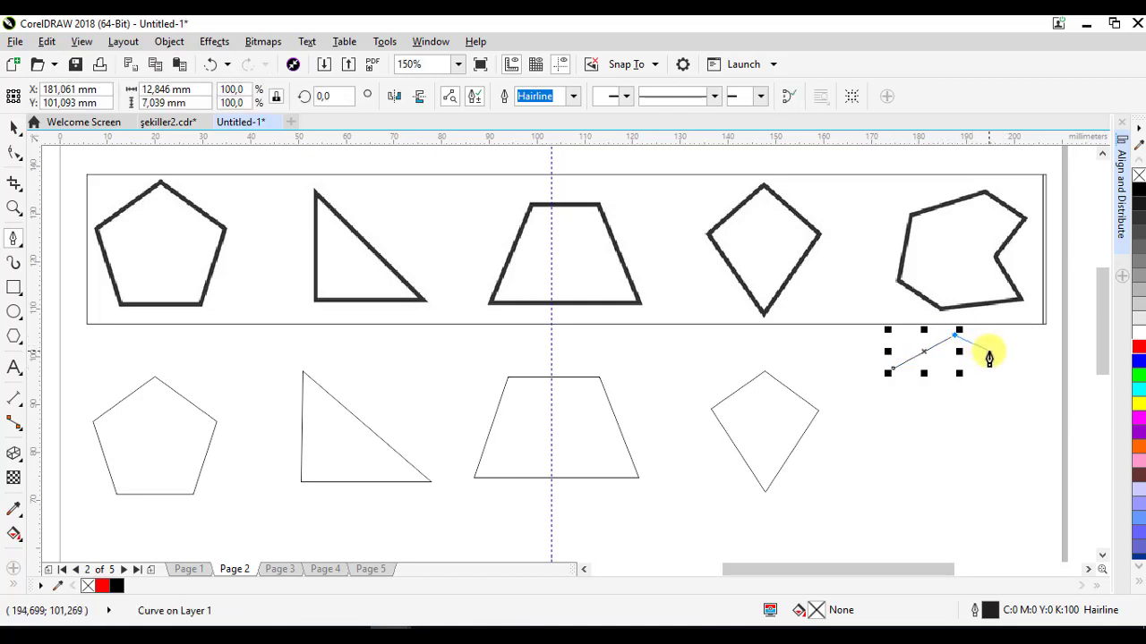
click(991, 351)
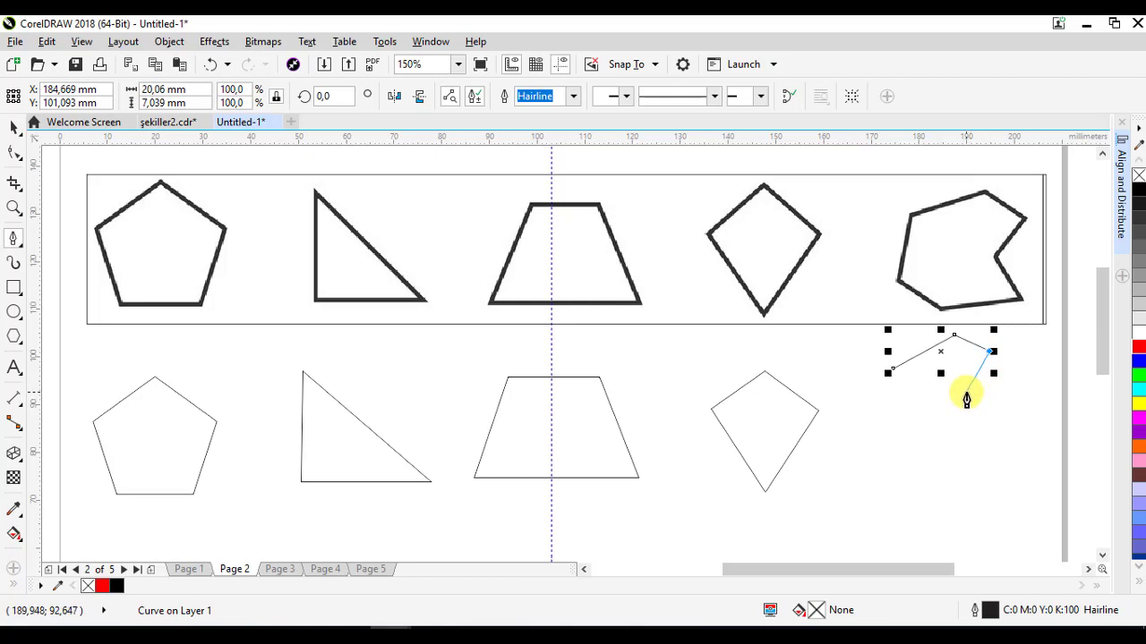
click(966, 392)
click(1002, 425)
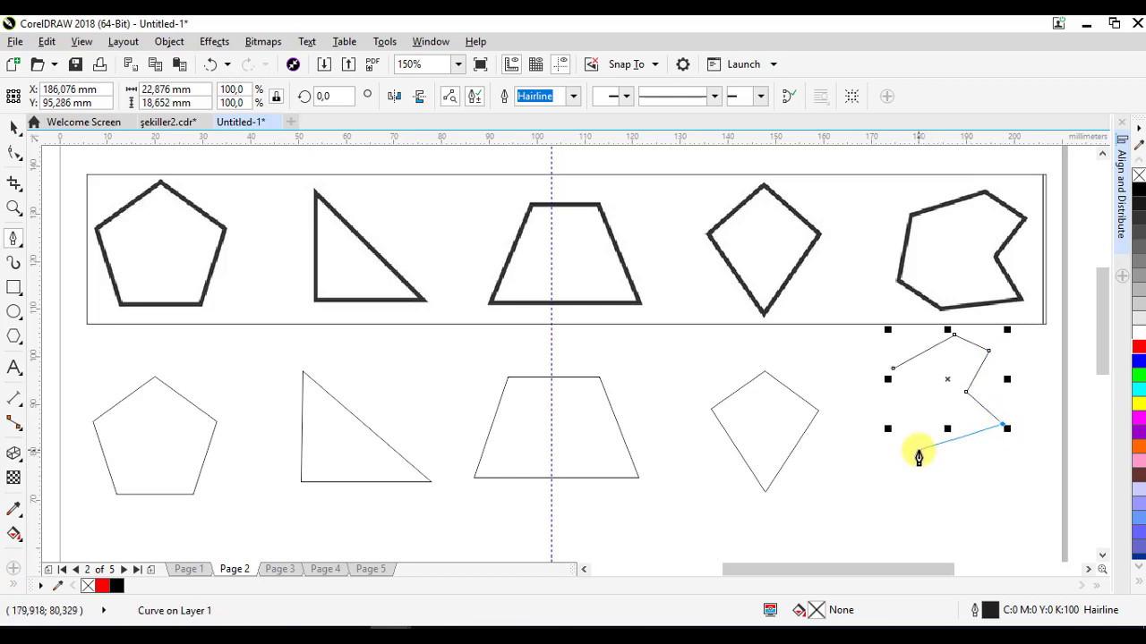
click(919, 455)
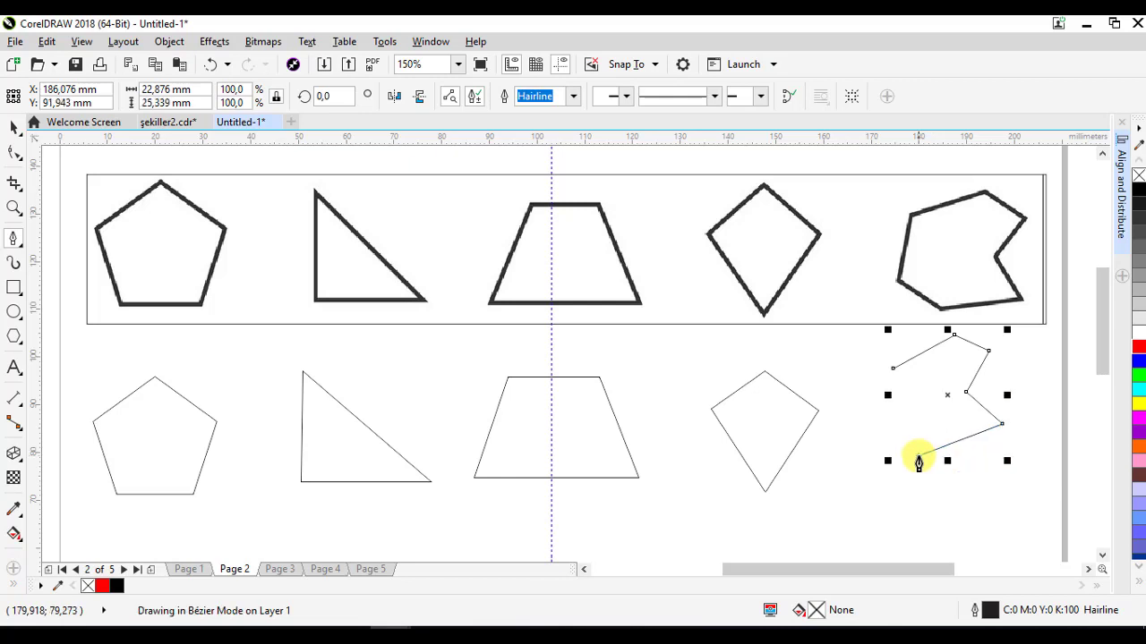
click(871, 426)
click(892, 368)
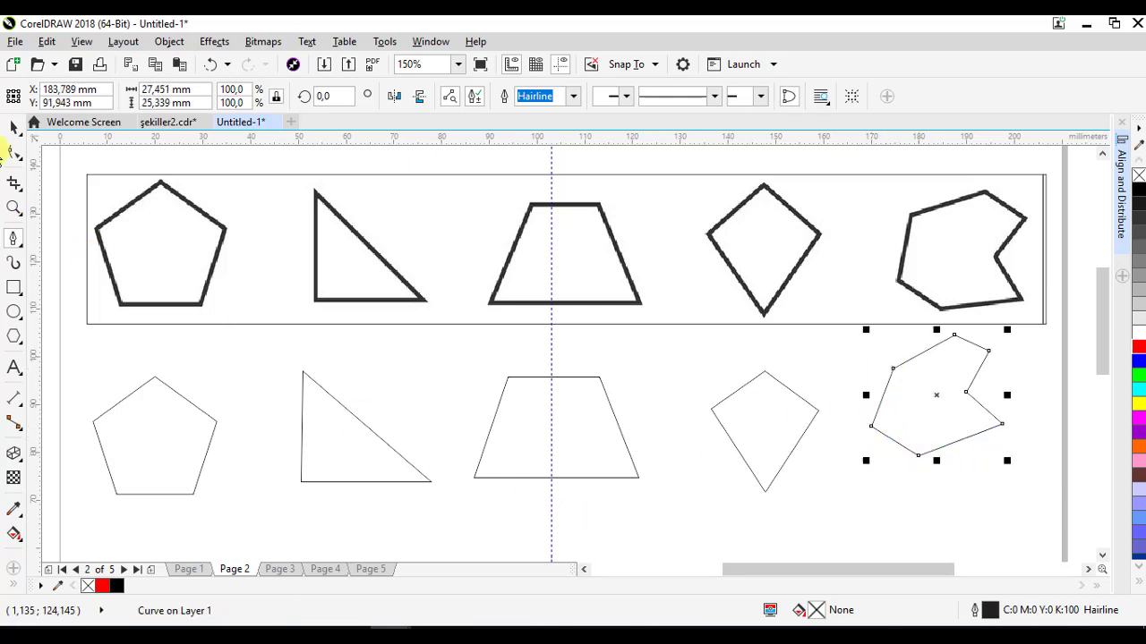
click(14, 131)
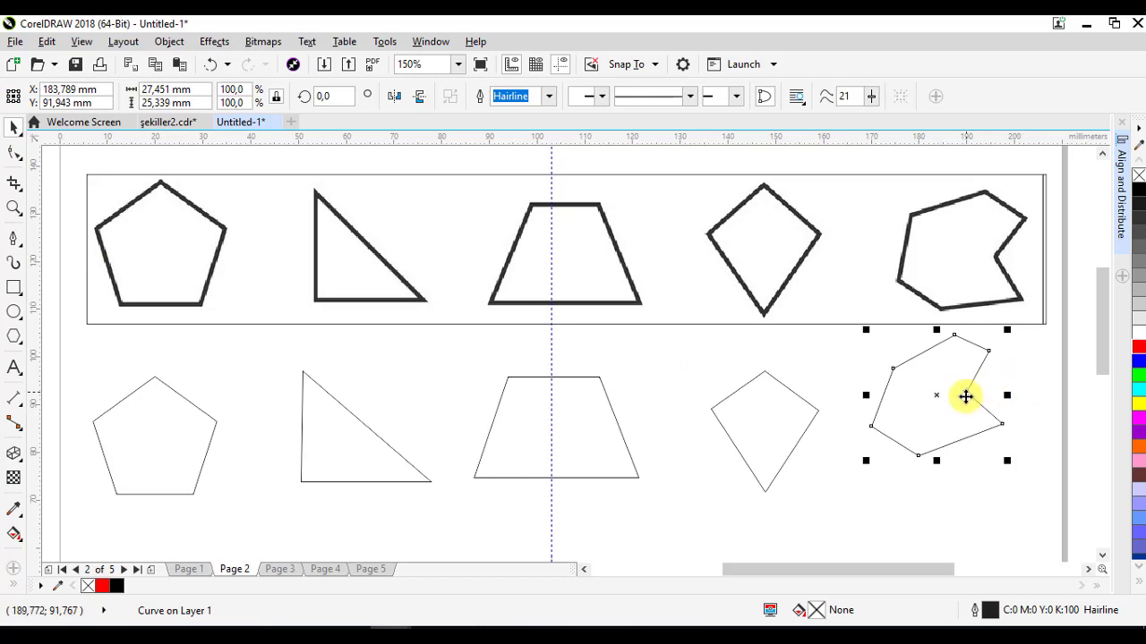
drag(964, 398, 963, 444)
- Adjust three of the polygon's nodes so its outline matches the sample irregular shape
key(F10)
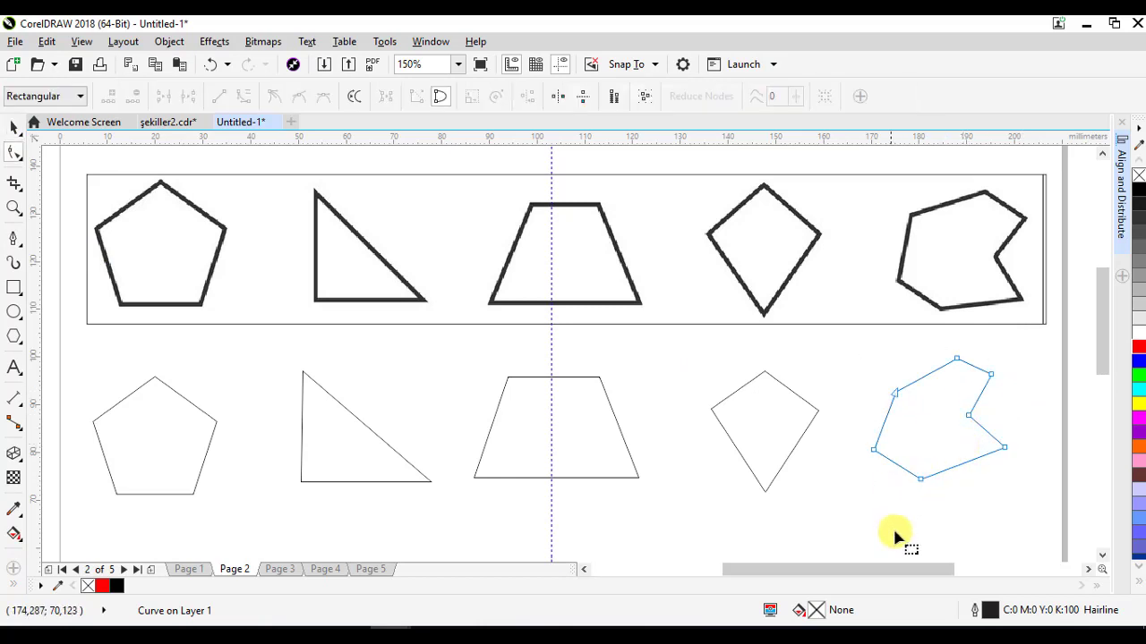
drag(1006, 450, 1005, 465)
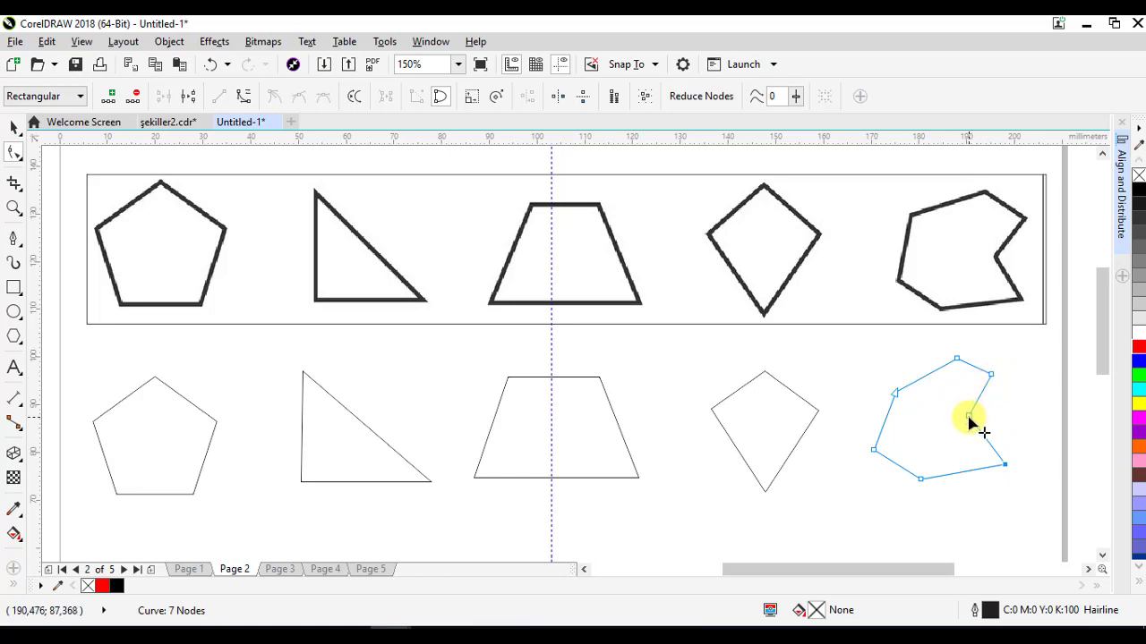
mouse_move(968, 419)
mouse_down()
mouse_move(969, 436)
mouse_move(963, 427)
mouse_up()
drag(992, 376, 992, 391)
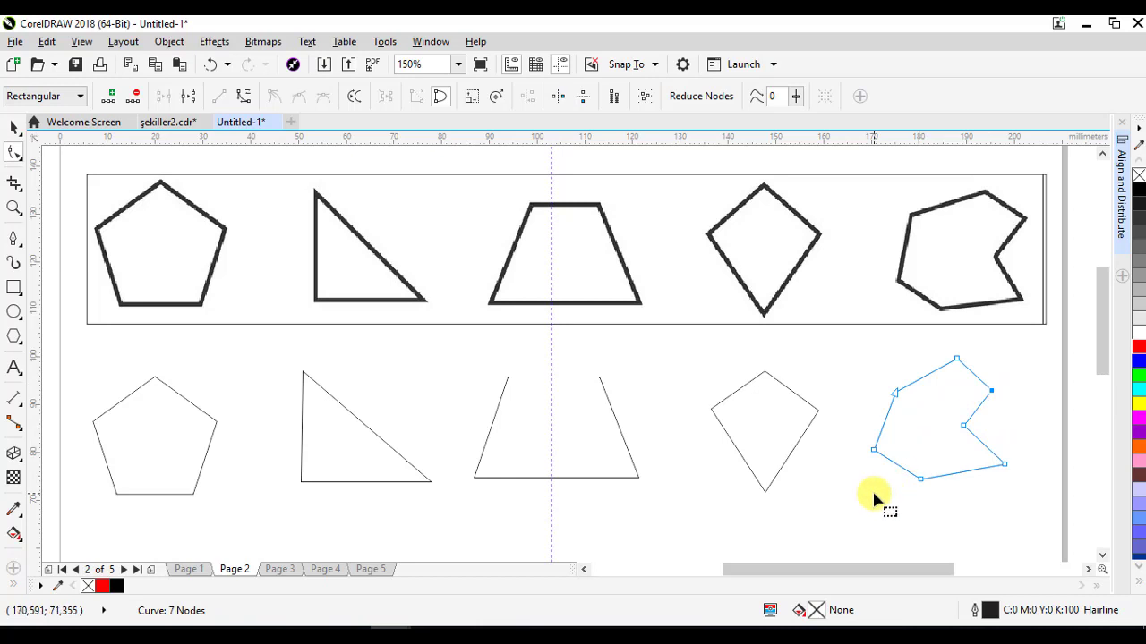
click(16, 131)
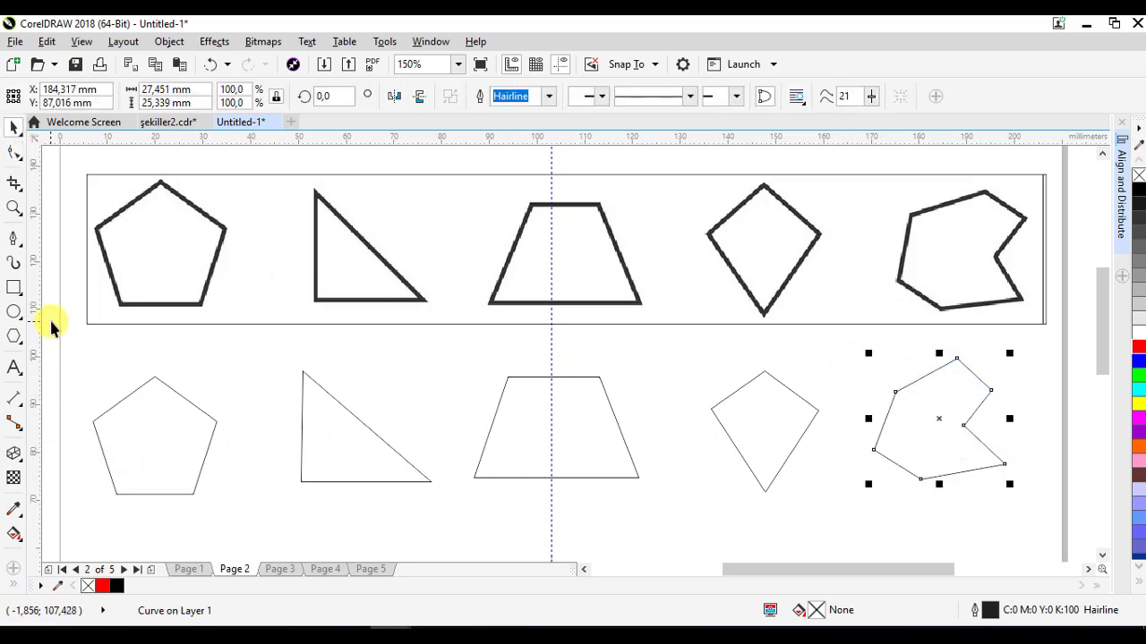
- Select all five drawn shapes and set their outline width to 3.0 pt
drag(51, 328, 1048, 525)
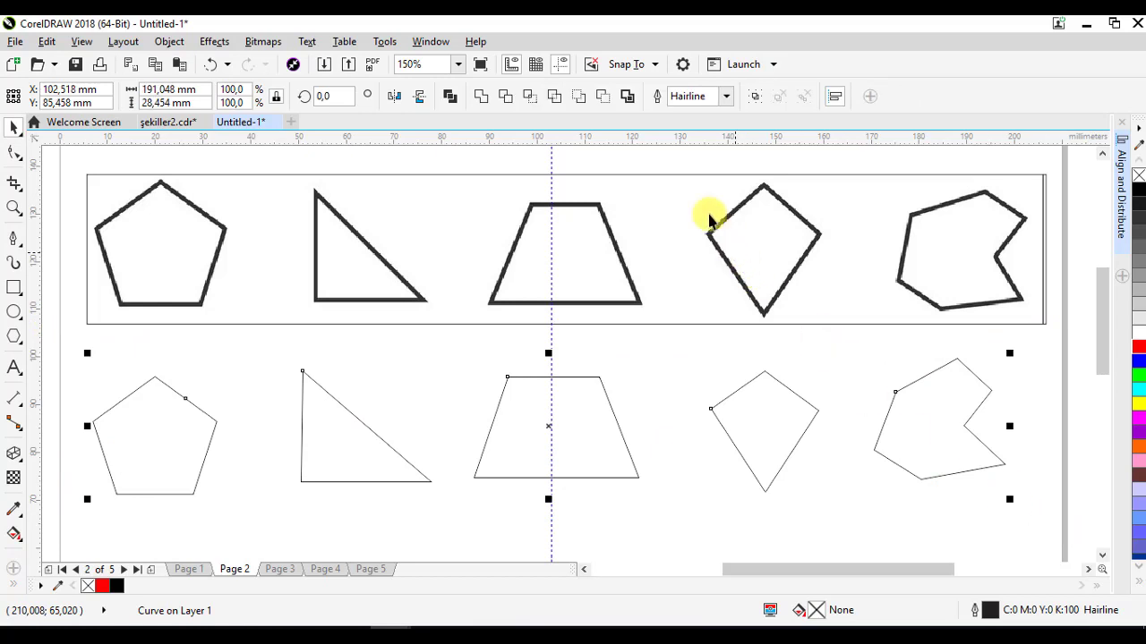
click(726, 96)
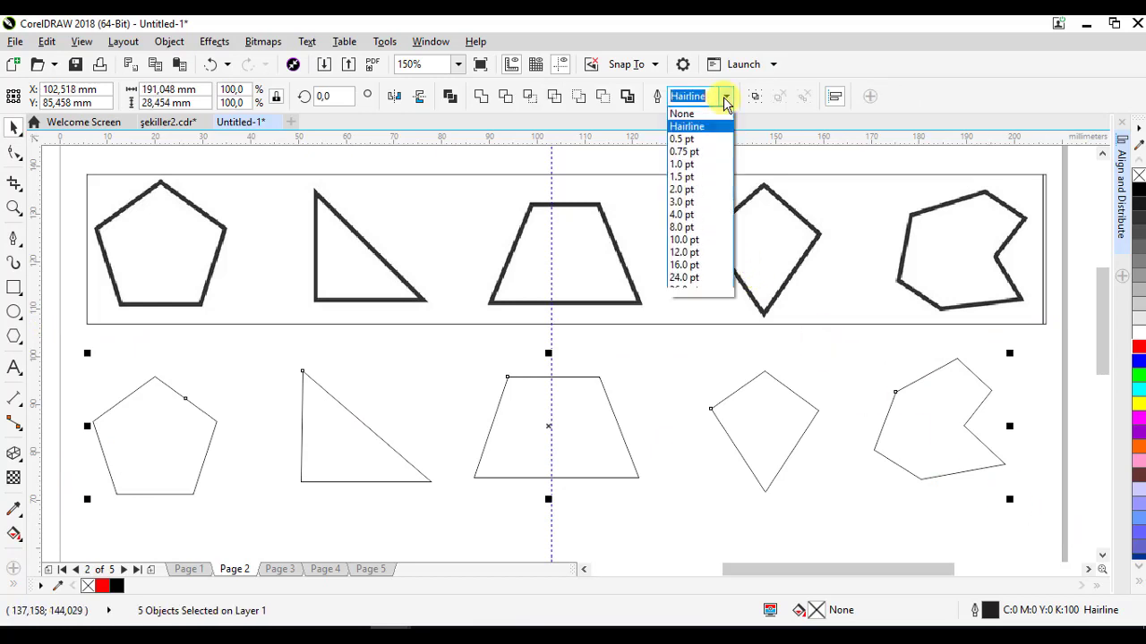
click(683, 203)
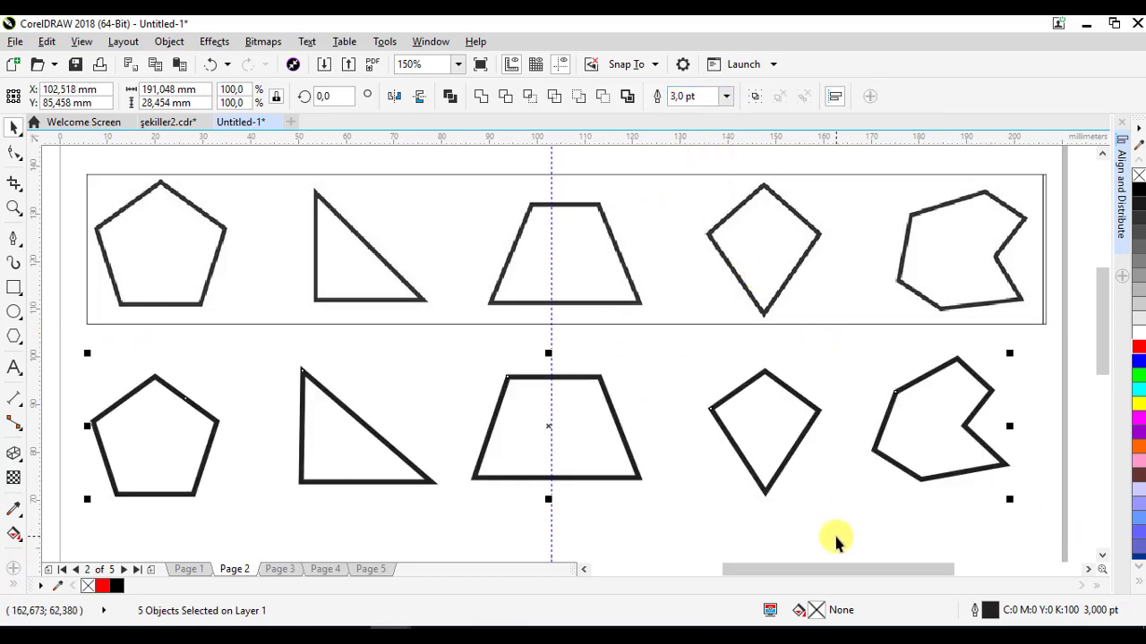
- Distribute the five shapes evenly across the page and colour their outlines green
key(shift+p)
key(shift+e)
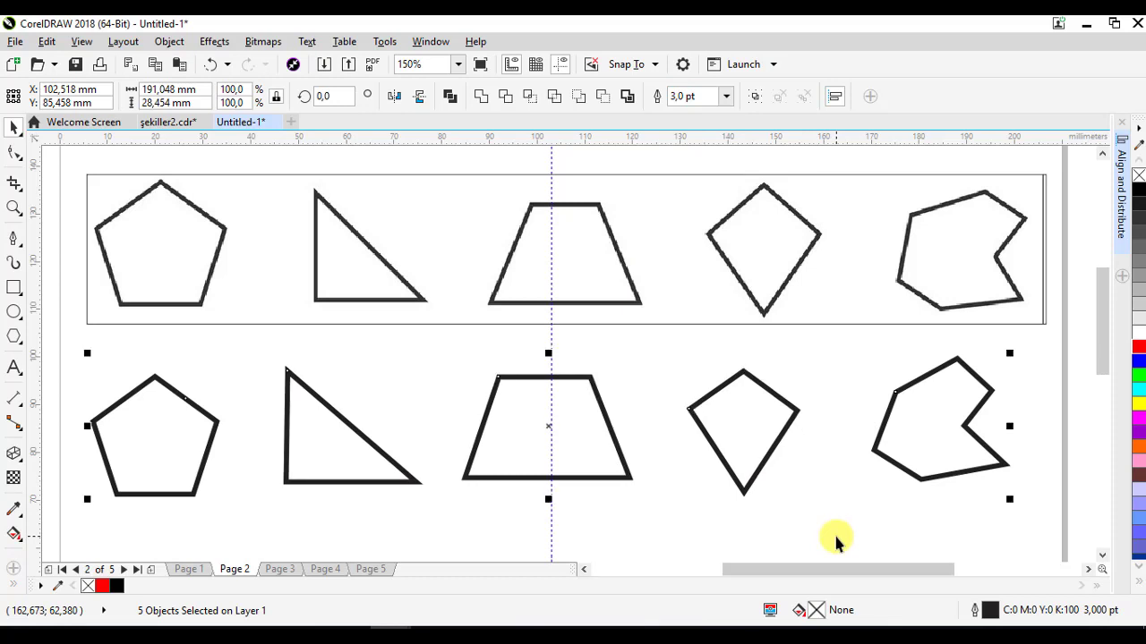
right_click(1137, 381)
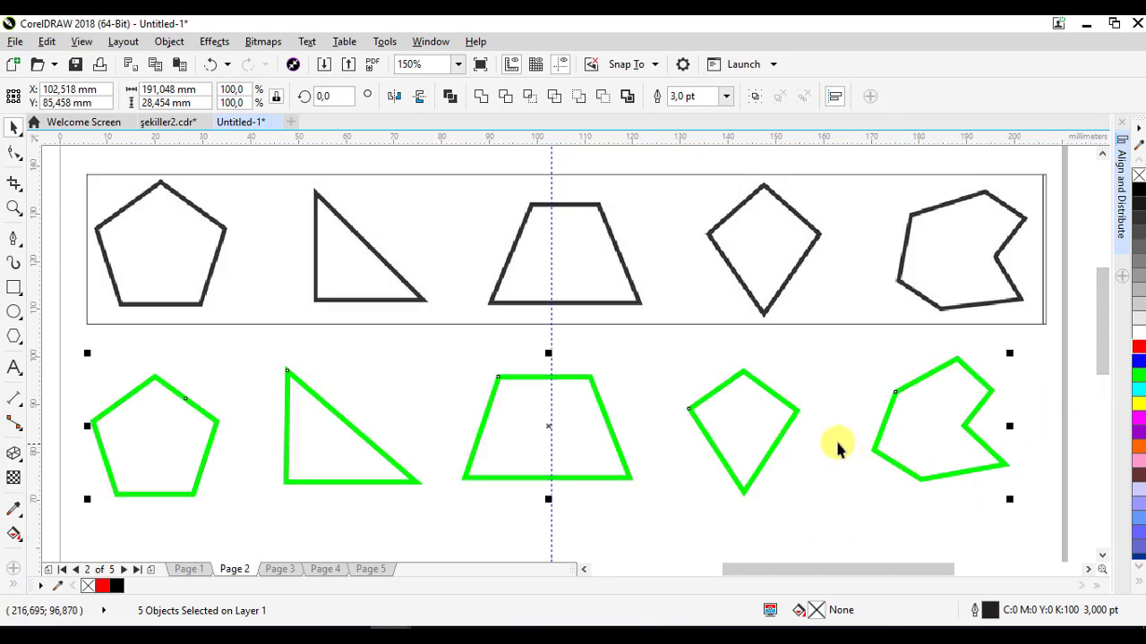
- Switch to Page 3 and delete its vertical guideline
click(279, 573)
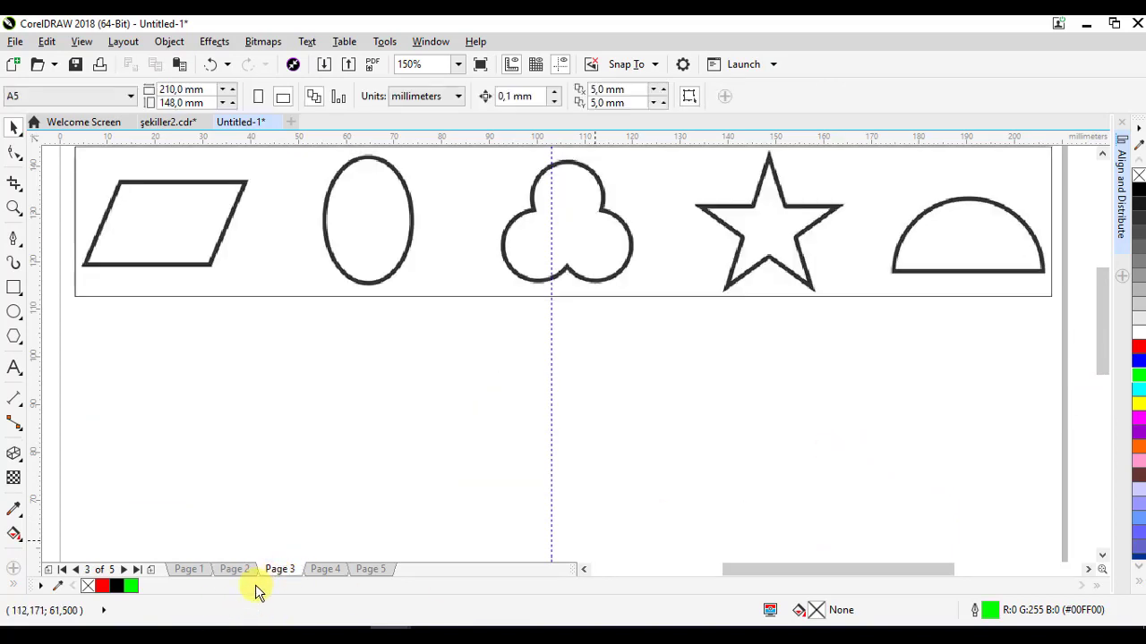
click(552, 463)
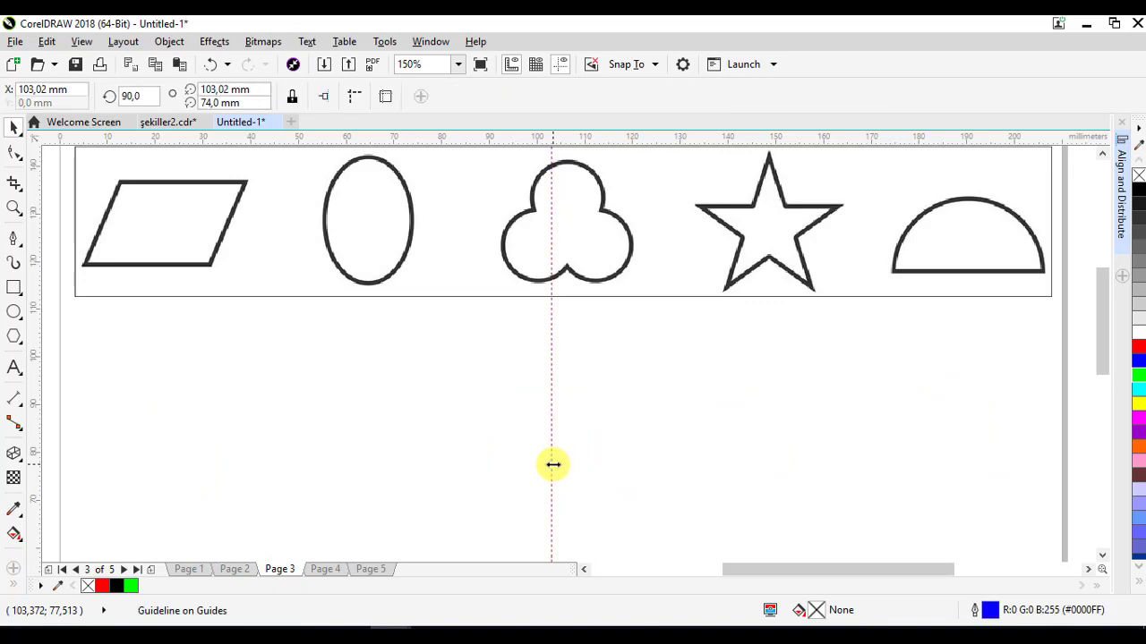
right_click(552, 463)
click(362, 369)
key(Delete)
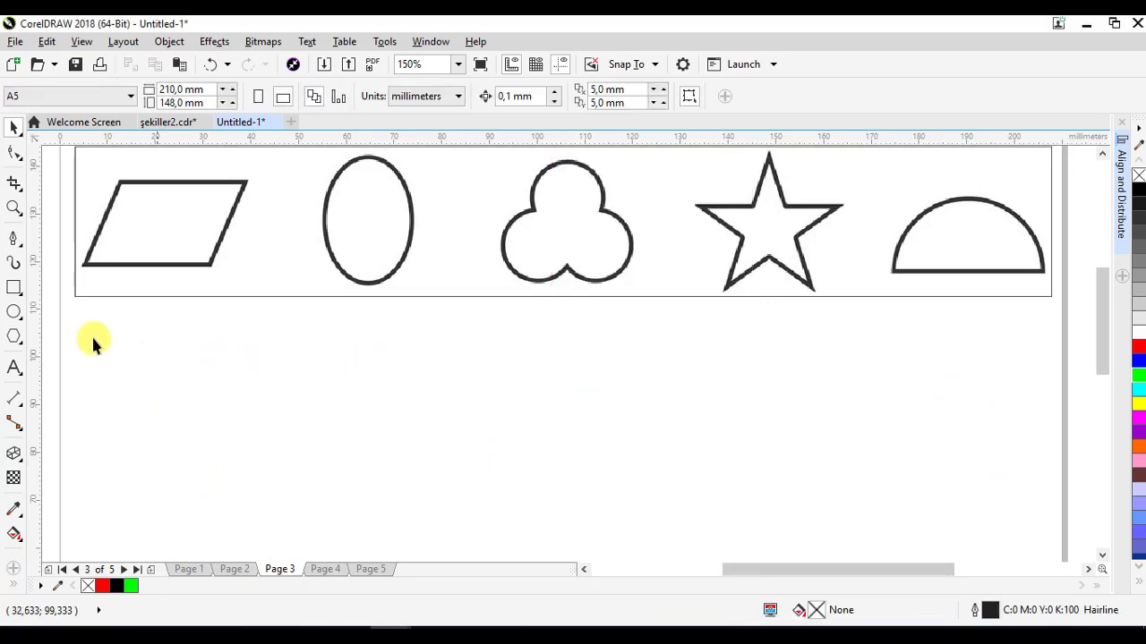
- Draw a rectangle about 29 by 18 mm below the samples and skew it into a parallelogram
click(18, 286)
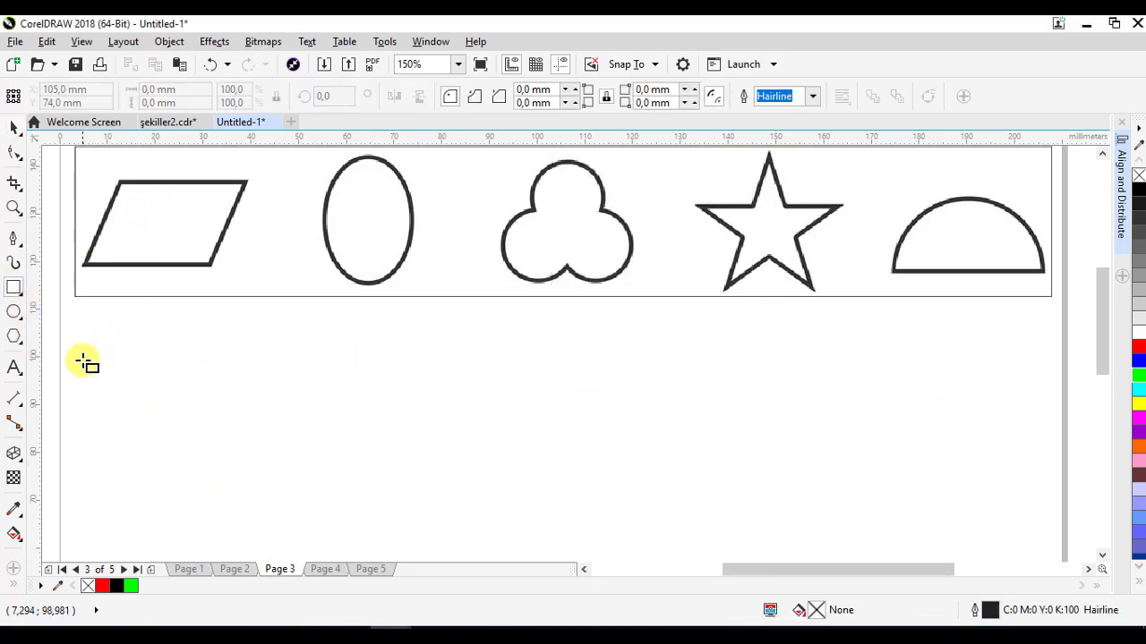
drag(80, 360, 221, 444)
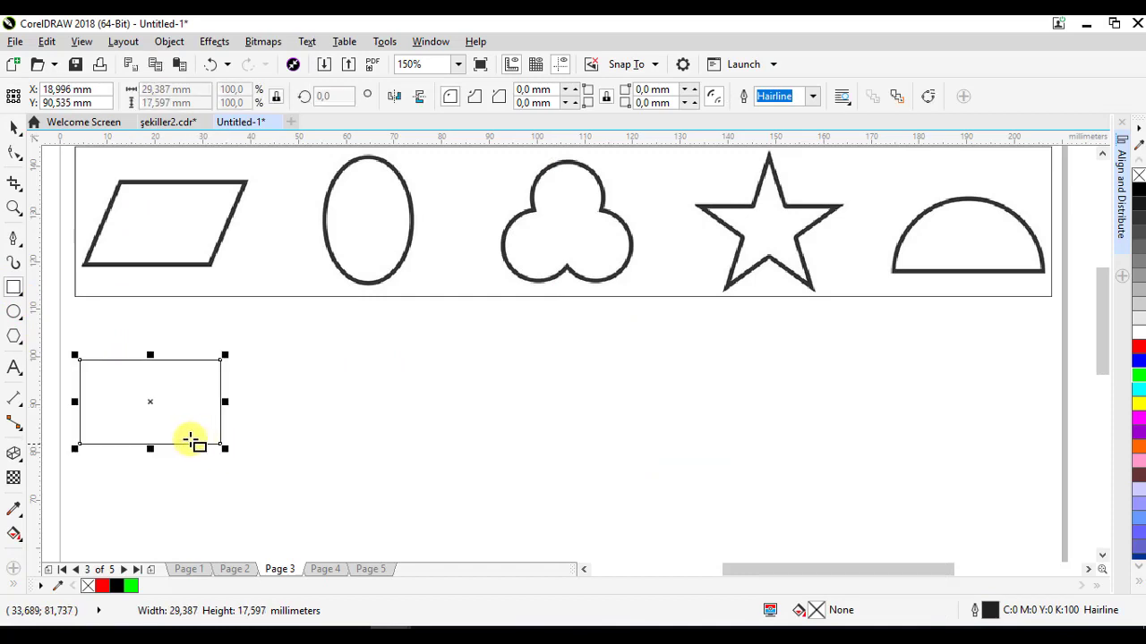
click(141, 402)
click(154, 397)
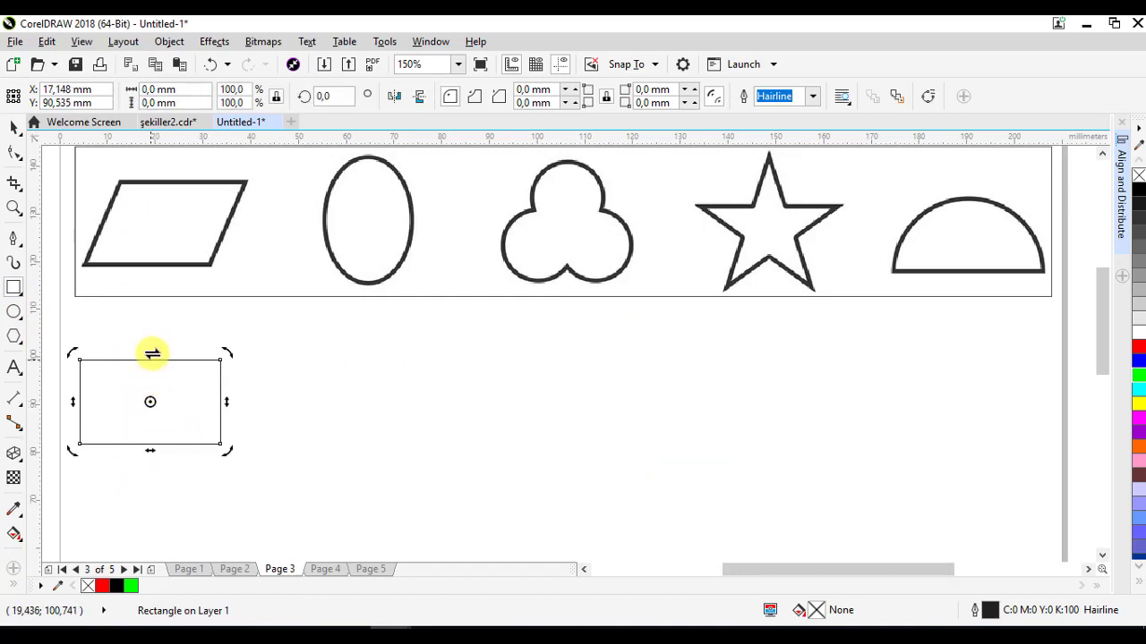
drag(154, 353, 174, 353)
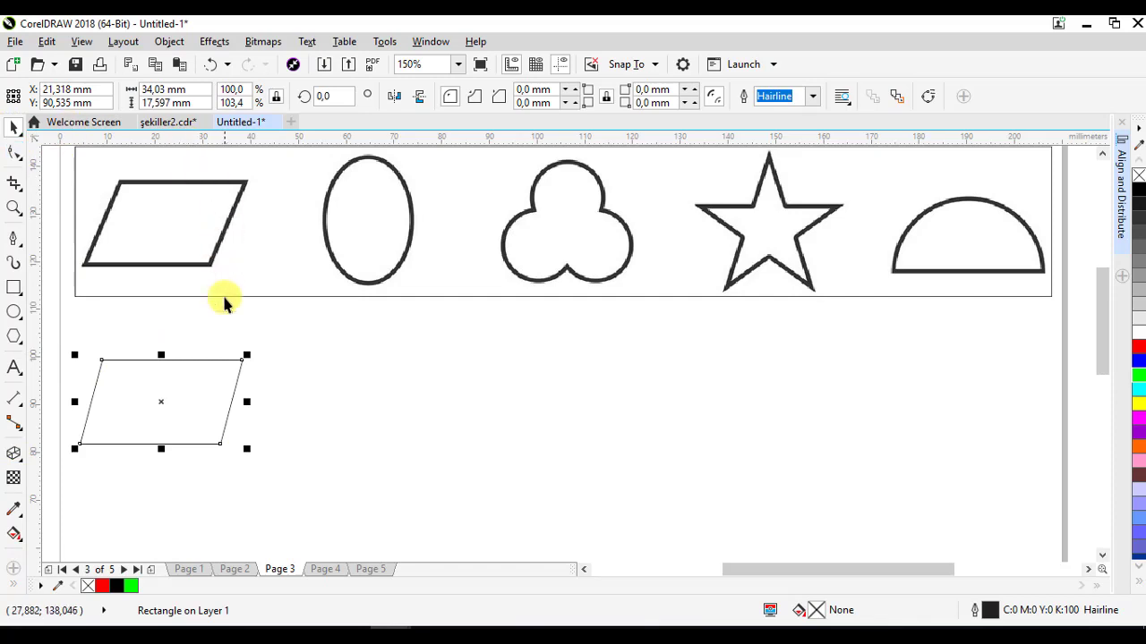
drag(221, 392, 218, 388)
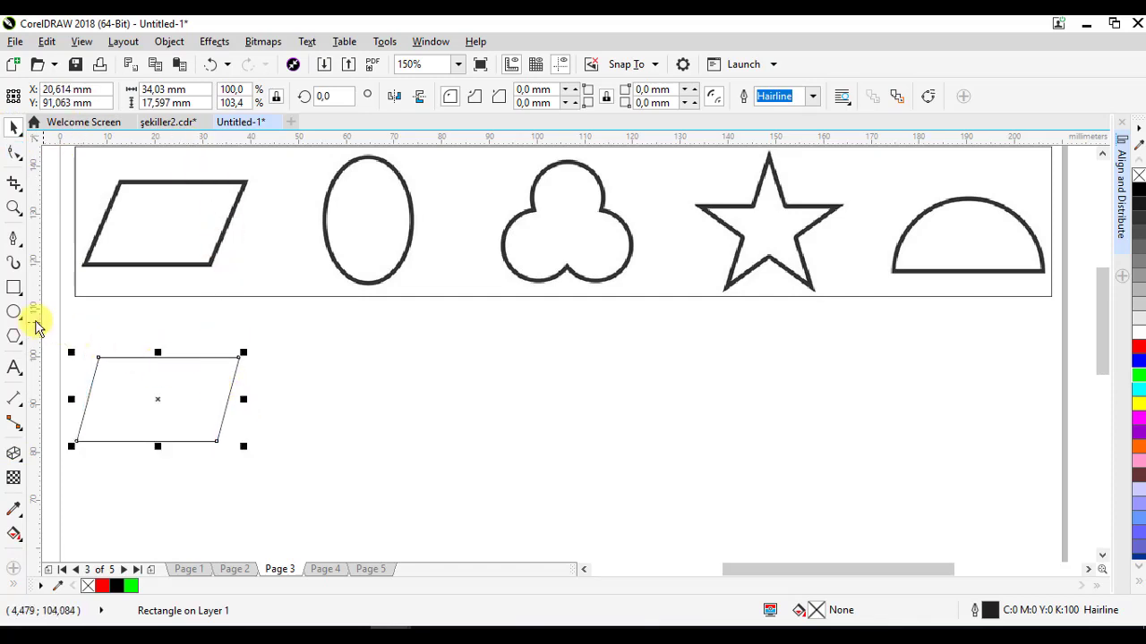
- Draw an upright ellipse beside the parallelogram
click(14, 312)
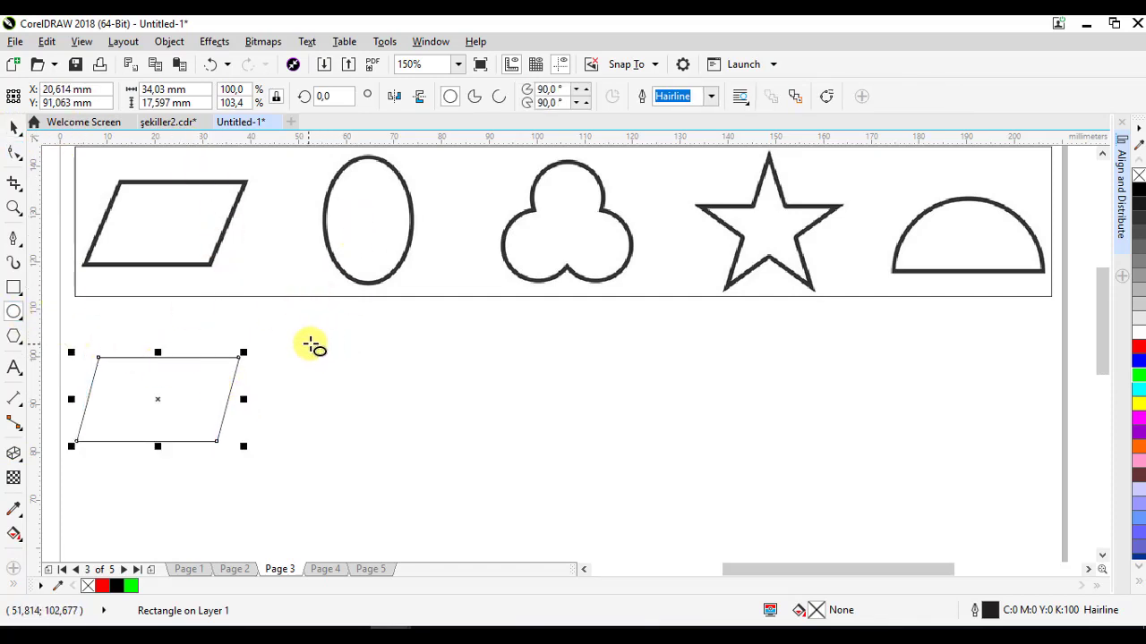
drag(319, 345, 402, 455)
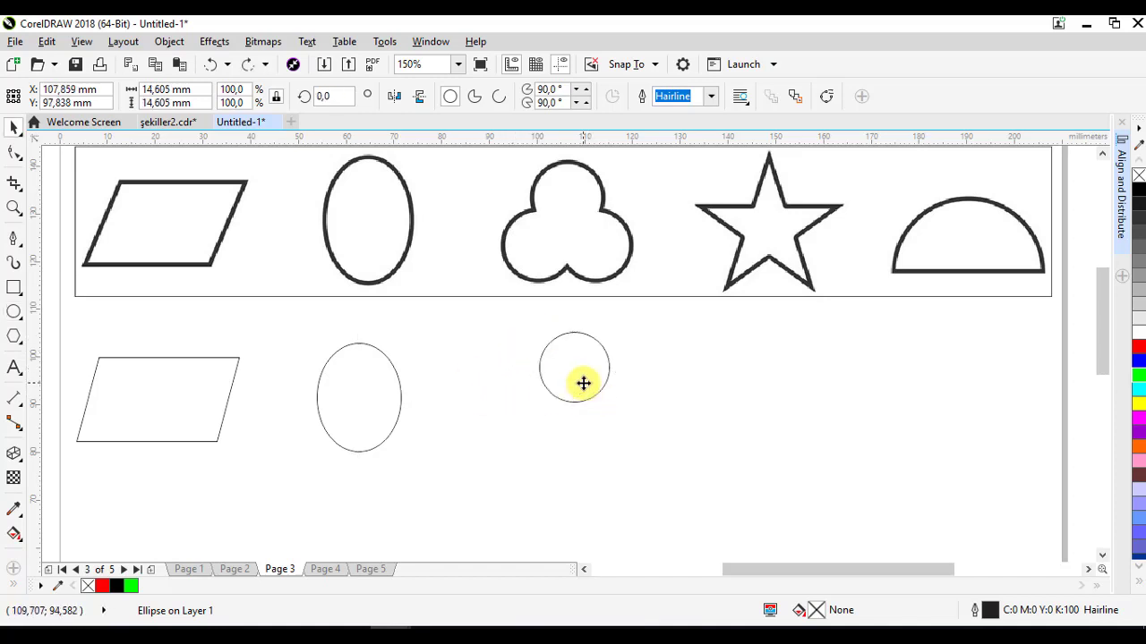
- Rotate-copy the small 14.6 mm circle around a shared centre to arrange three overlapping circles in a trefoil
click(563, 348)
click(573, 340)
drag(614, 322, 616, 467)
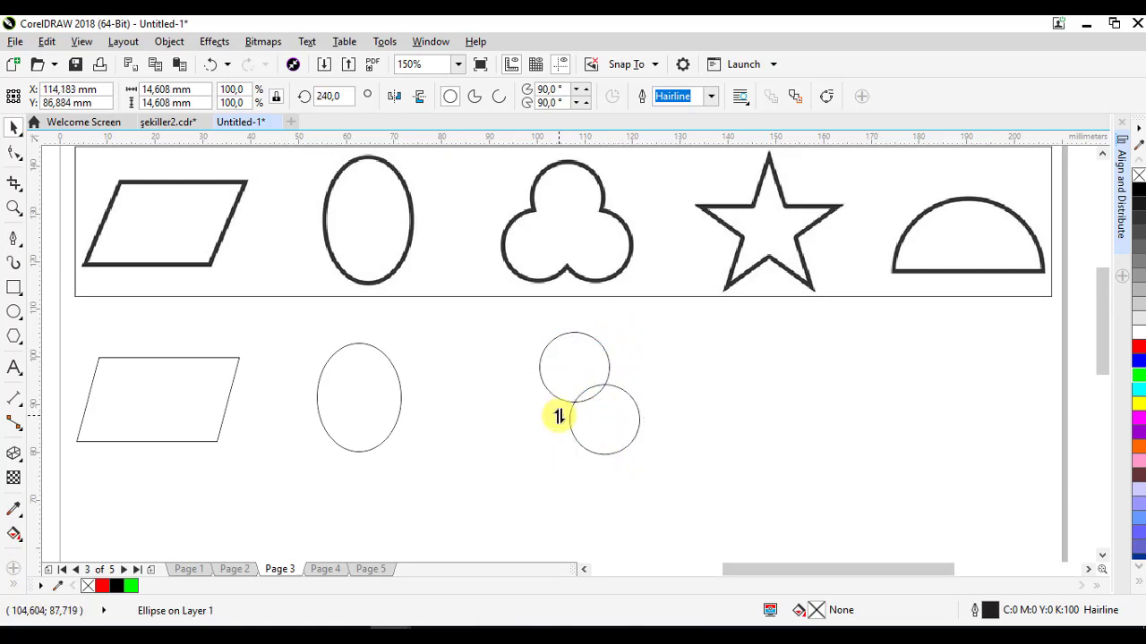
key(ctrl+r)
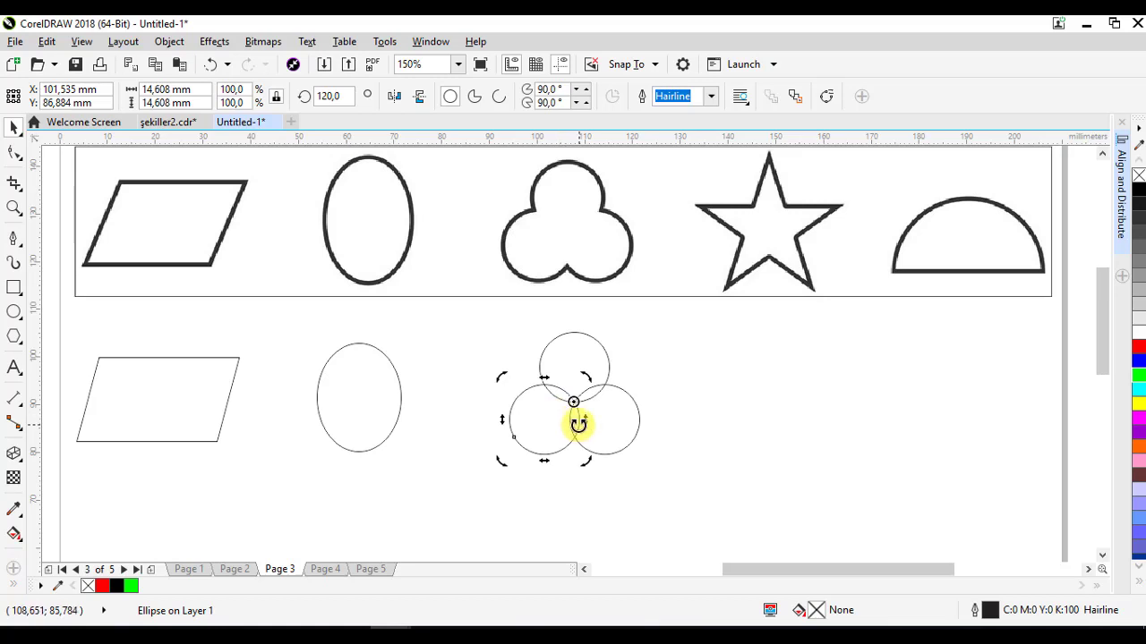
key(ctrl+z)
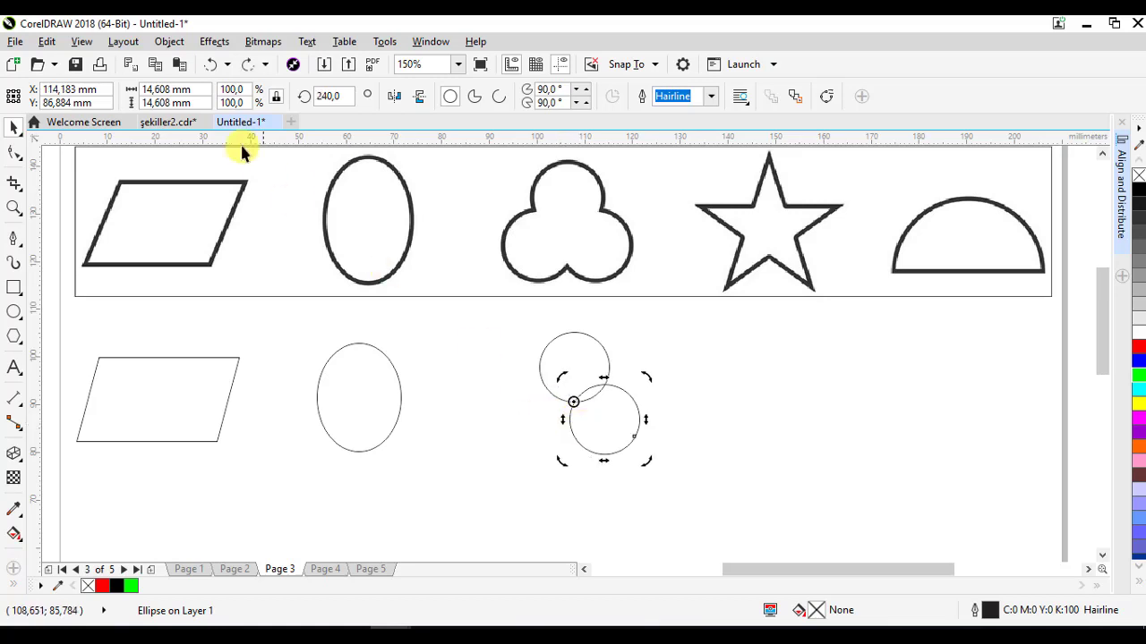
click(46, 41)
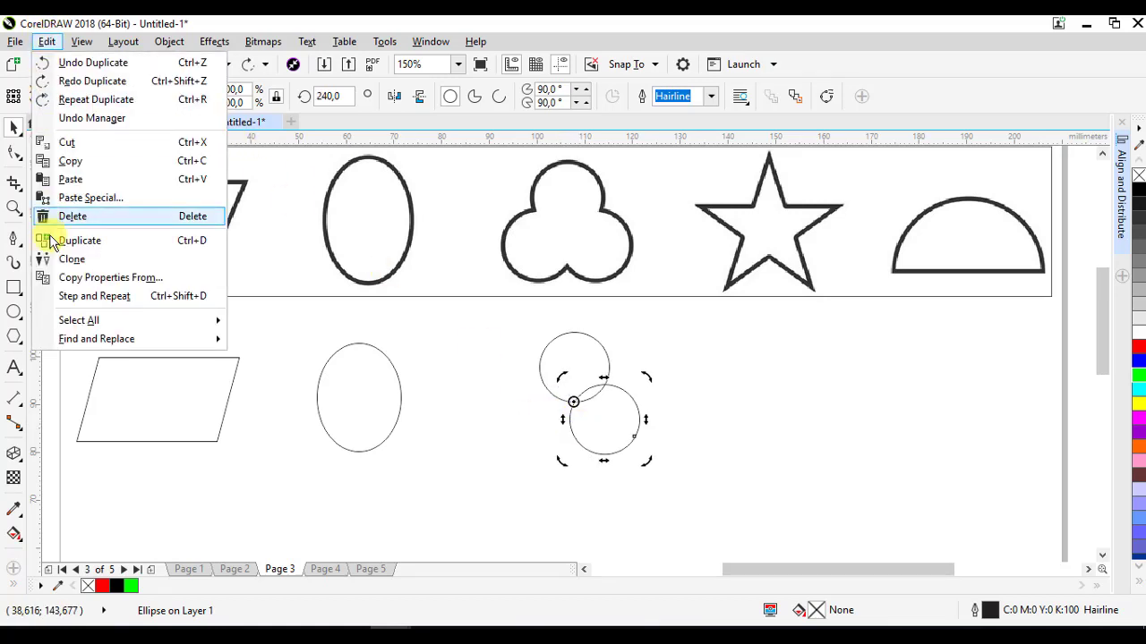
click(114, 242)
- Select the three circles, weld them into one shape and shift it slightly left
click(474, 346)
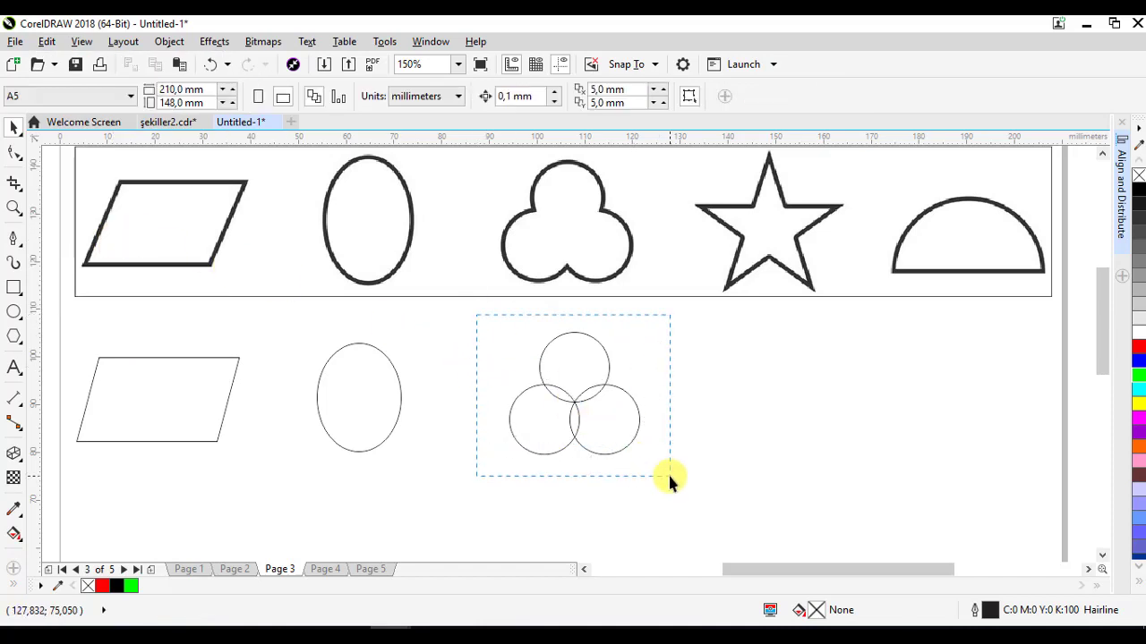
drag(668, 476, 670, 477)
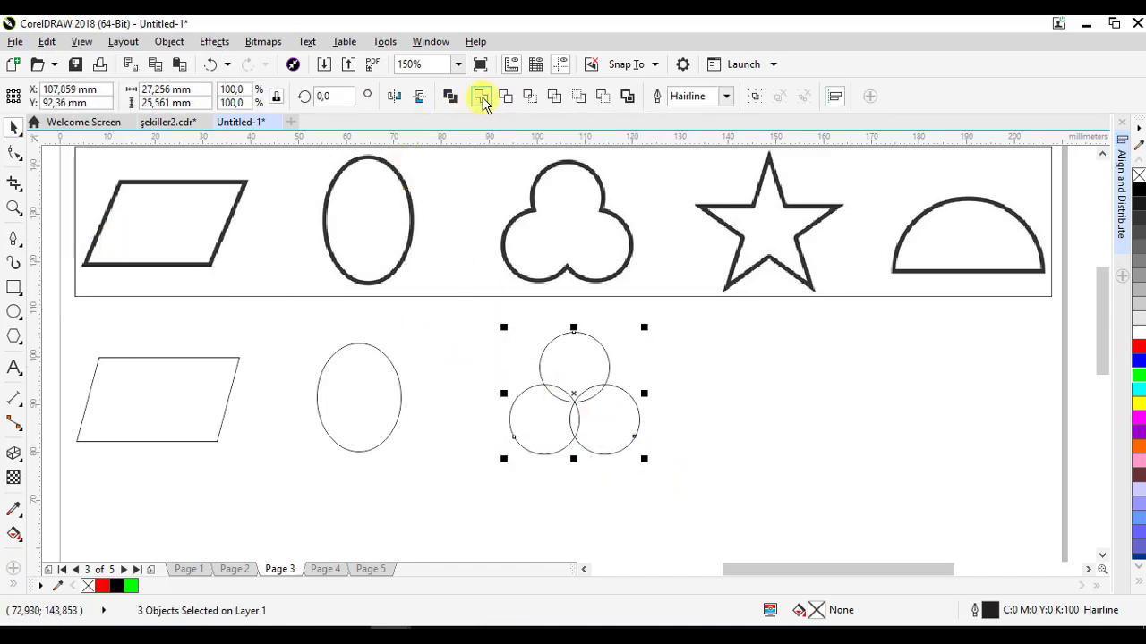
click(481, 96)
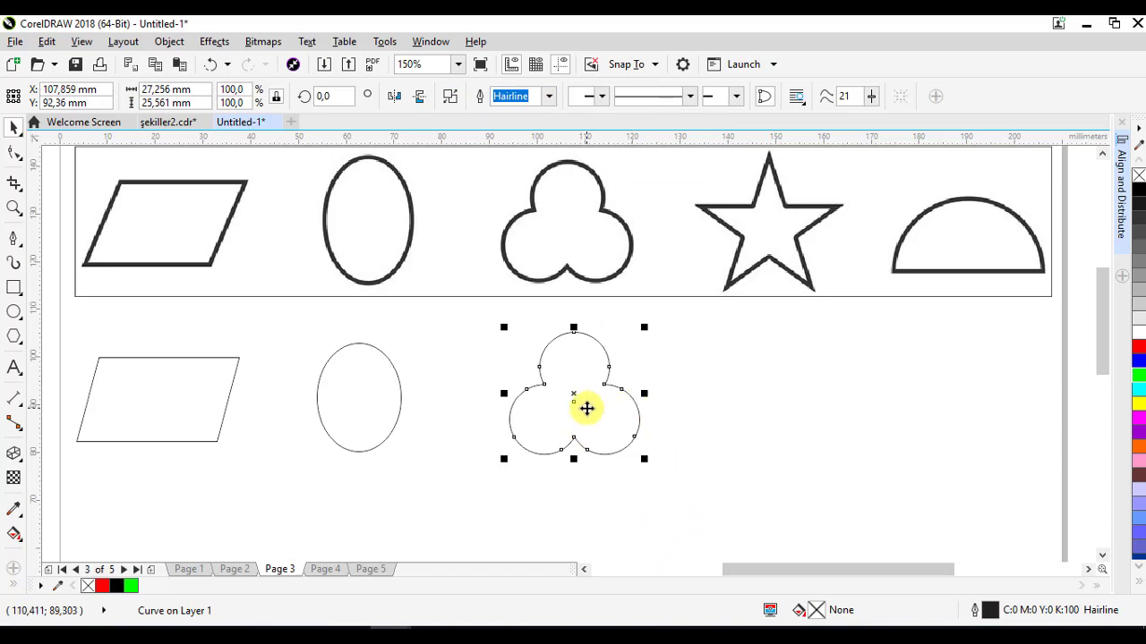
drag(587, 408, 561, 402)
click(782, 397)
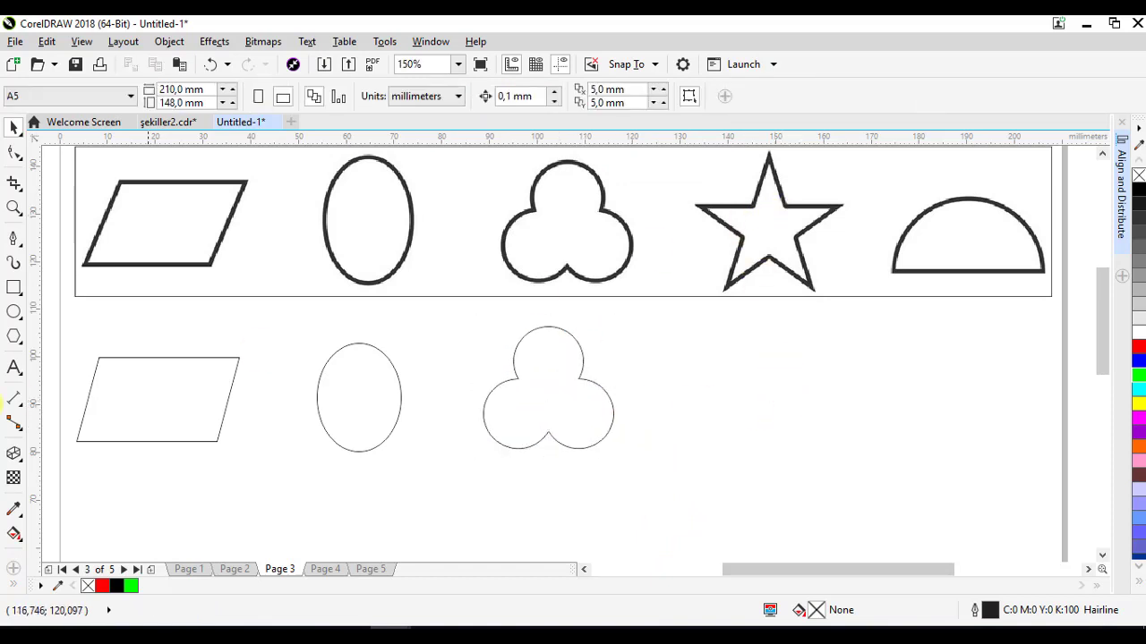
- Draw a five-pointed star about 29 by 27 mm with the Star tool and shift it left
click(14, 343)
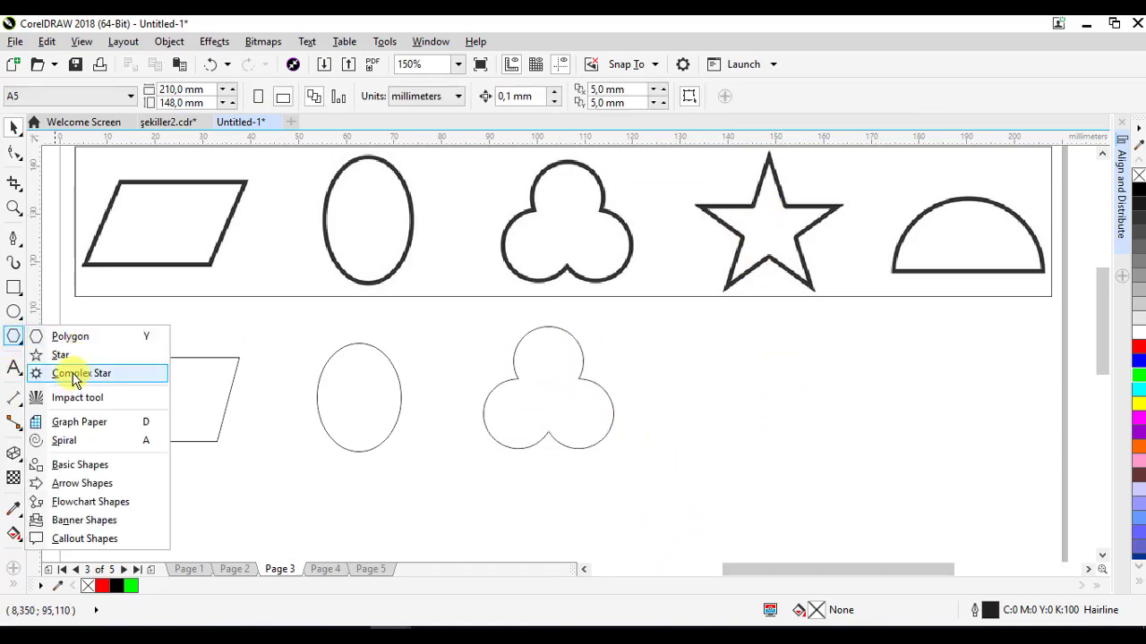
click(59, 355)
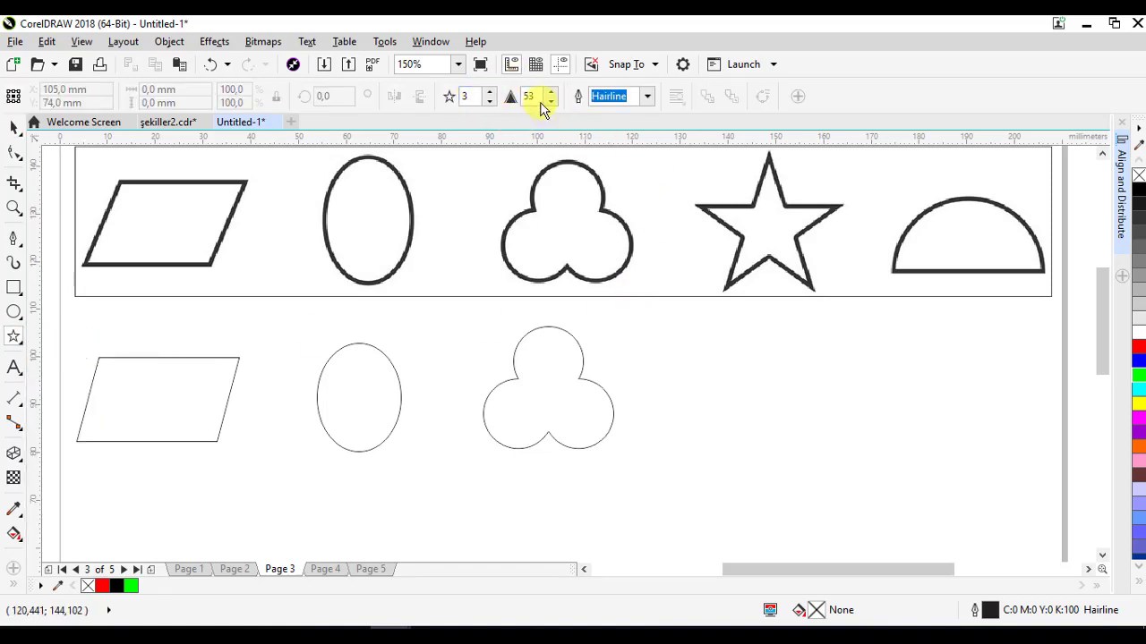
click(490, 93)
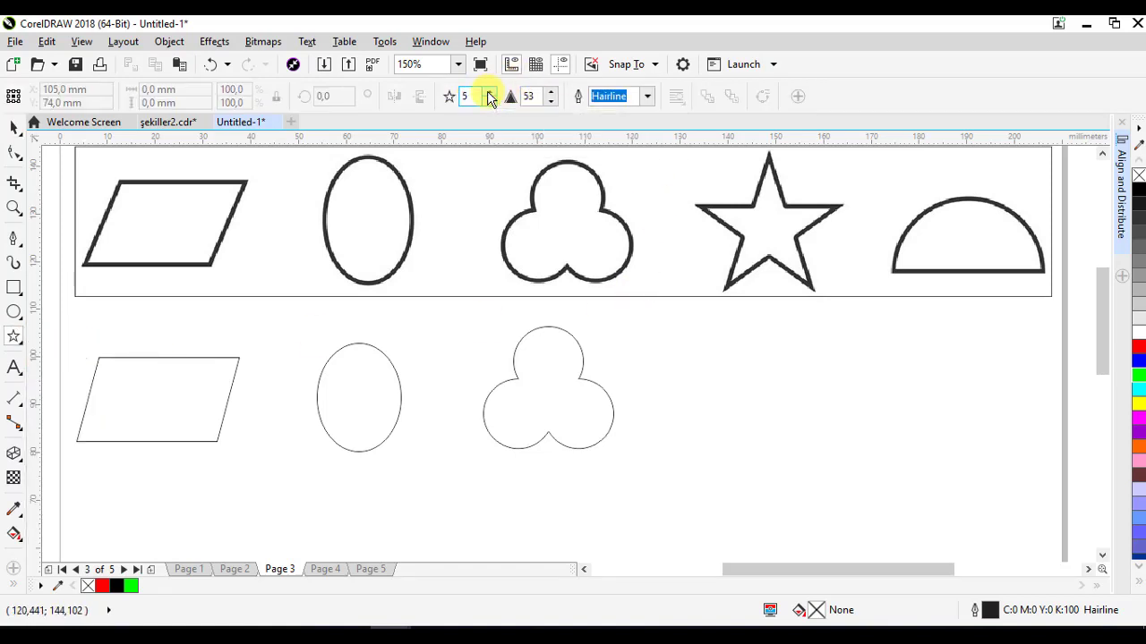
drag(732, 337, 876, 476)
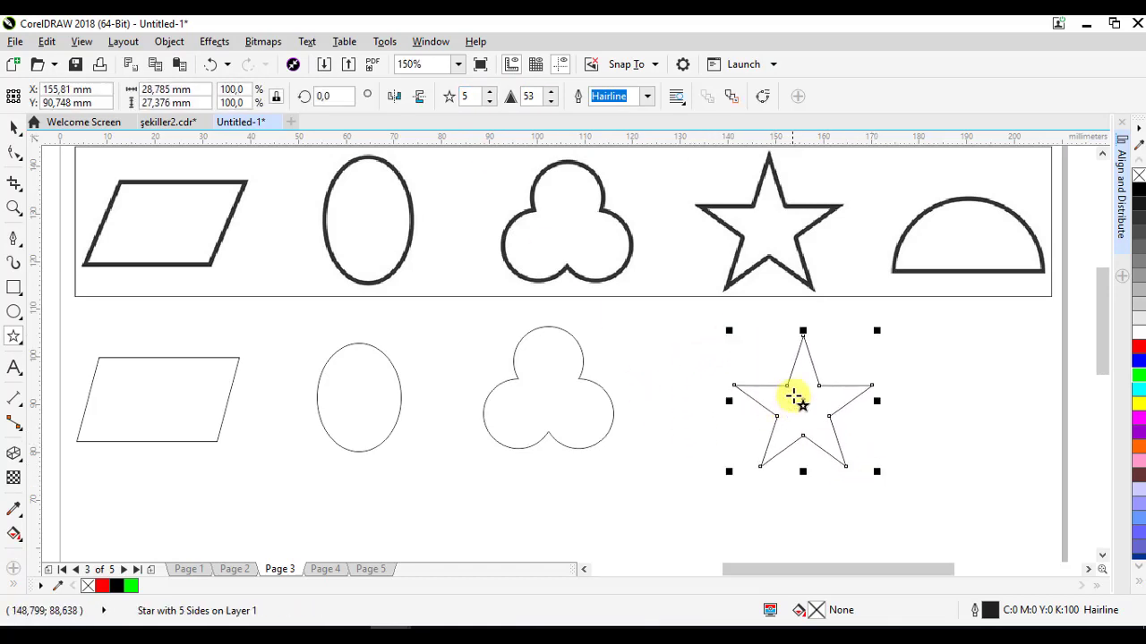
drag(792, 395, 766, 392)
- Draw a circle about 31 mm across and place a horizontal guideline through its centre
click(14, 311)
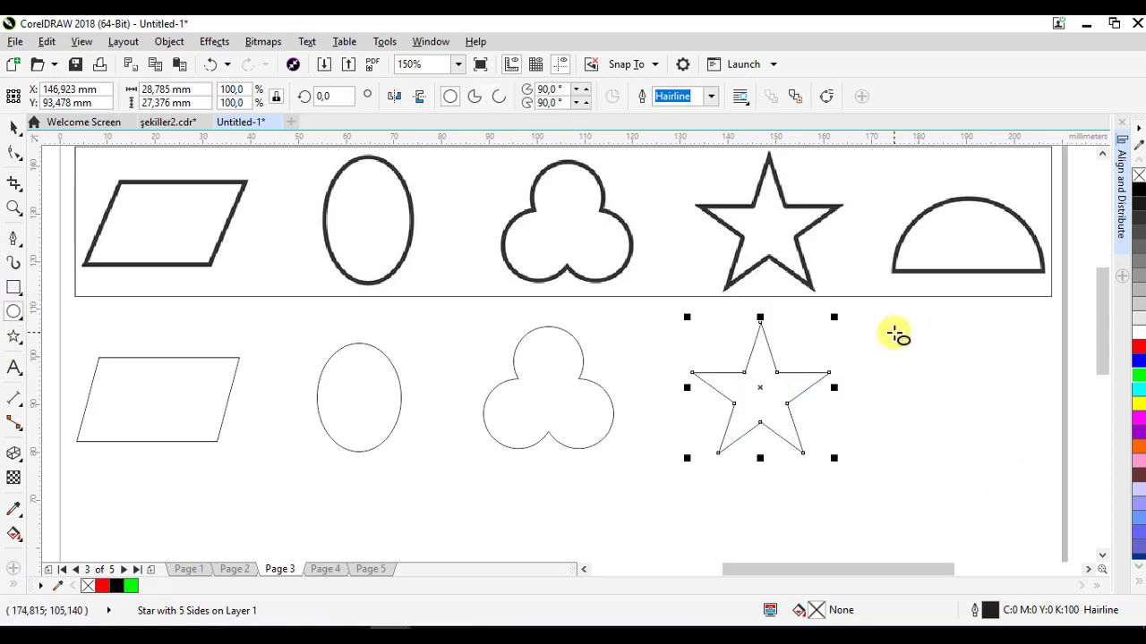
drag(895, 335, 1042, 454)
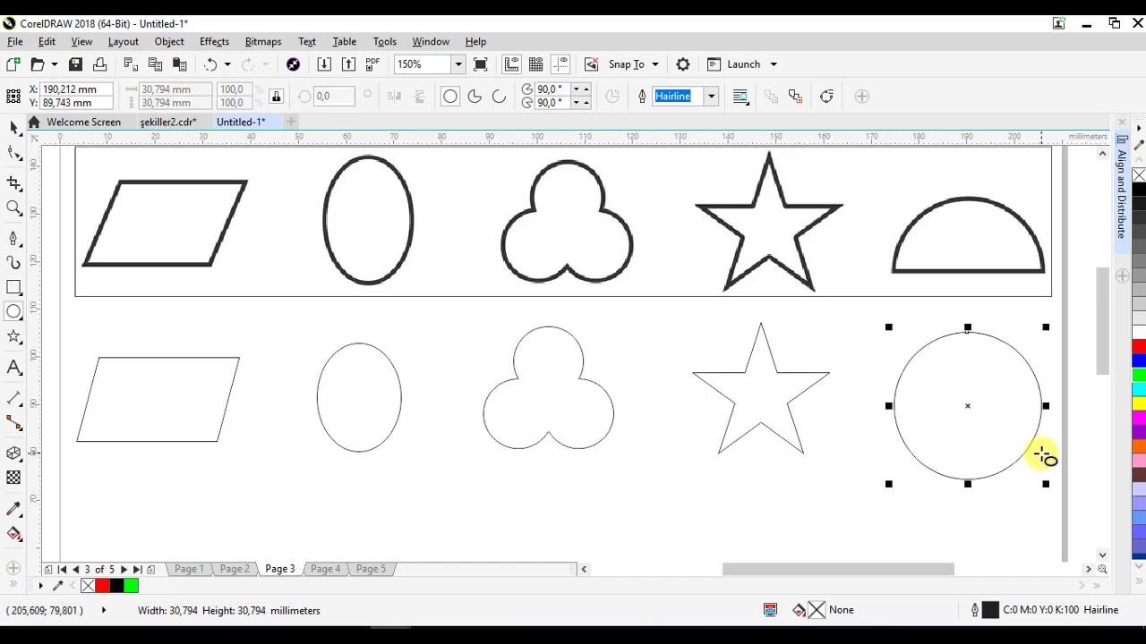
click(10, 128)
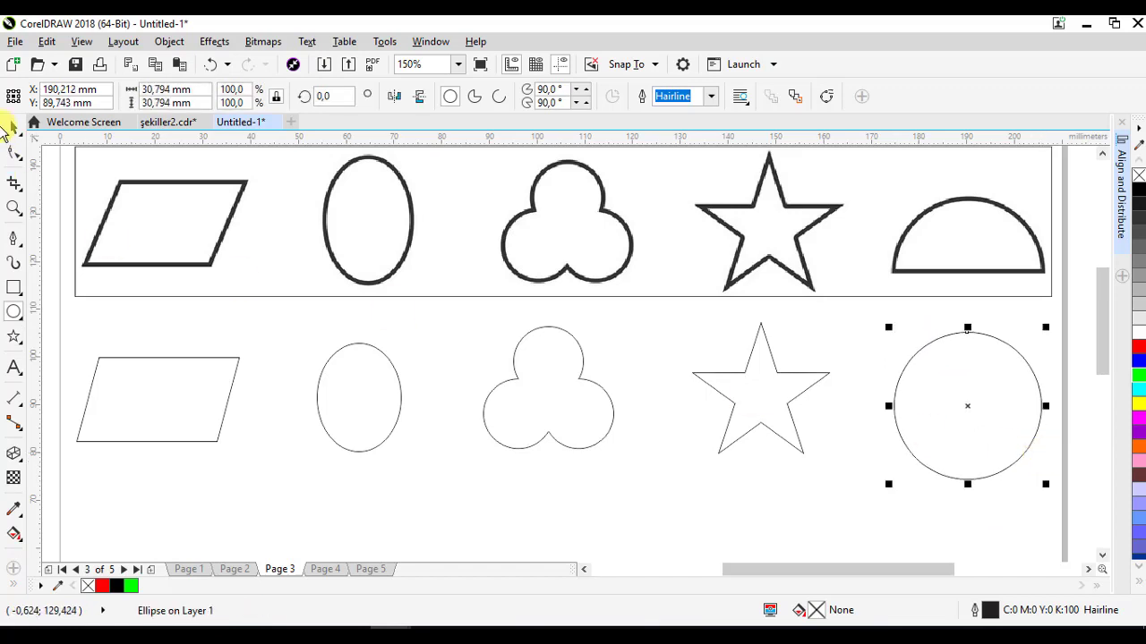
click(13, 290)
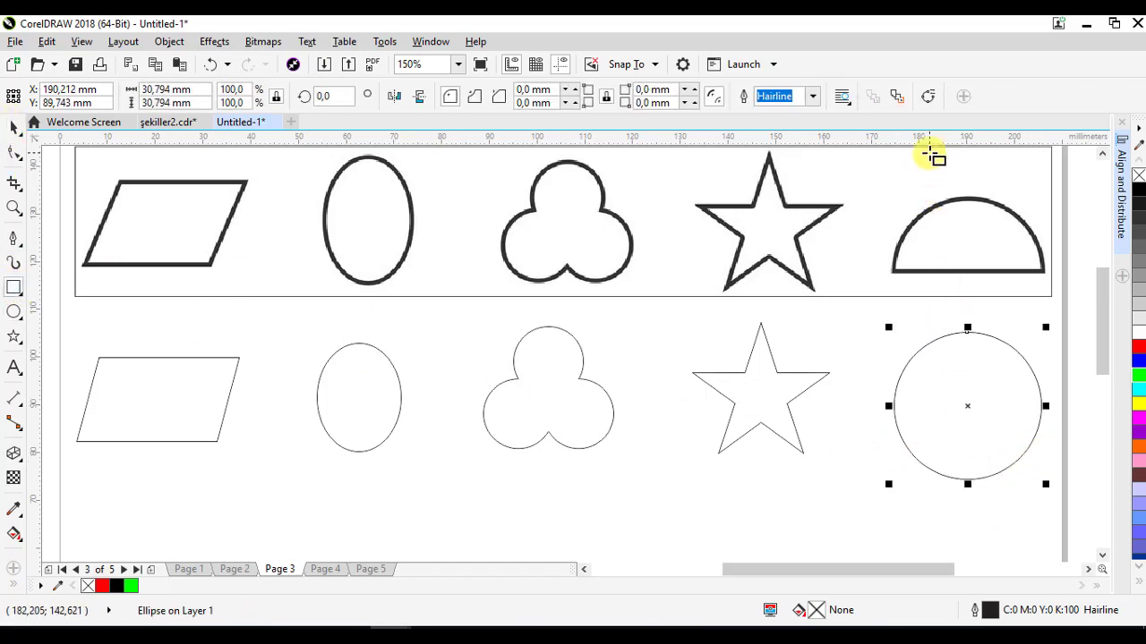
drag(938, 136, 980, 391)
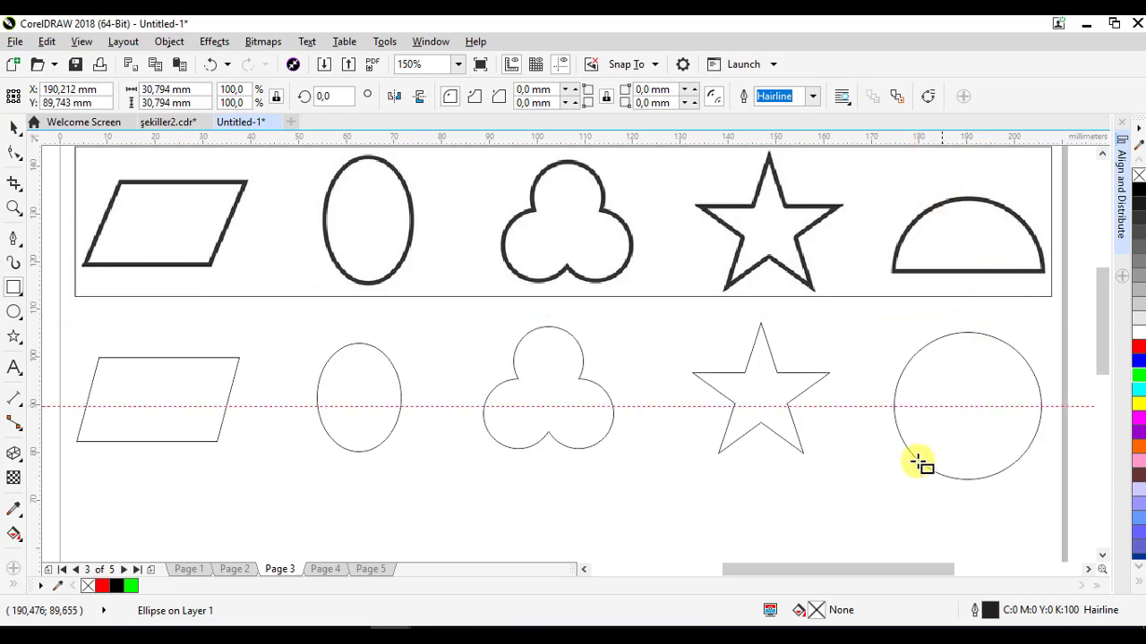
- Draw a rectangle over the circle's lower half snapped to the guideline and trim the circle with it
drag(860, 402, 1065, 503)
drag(954, 400, 952, 407)
key(shift)
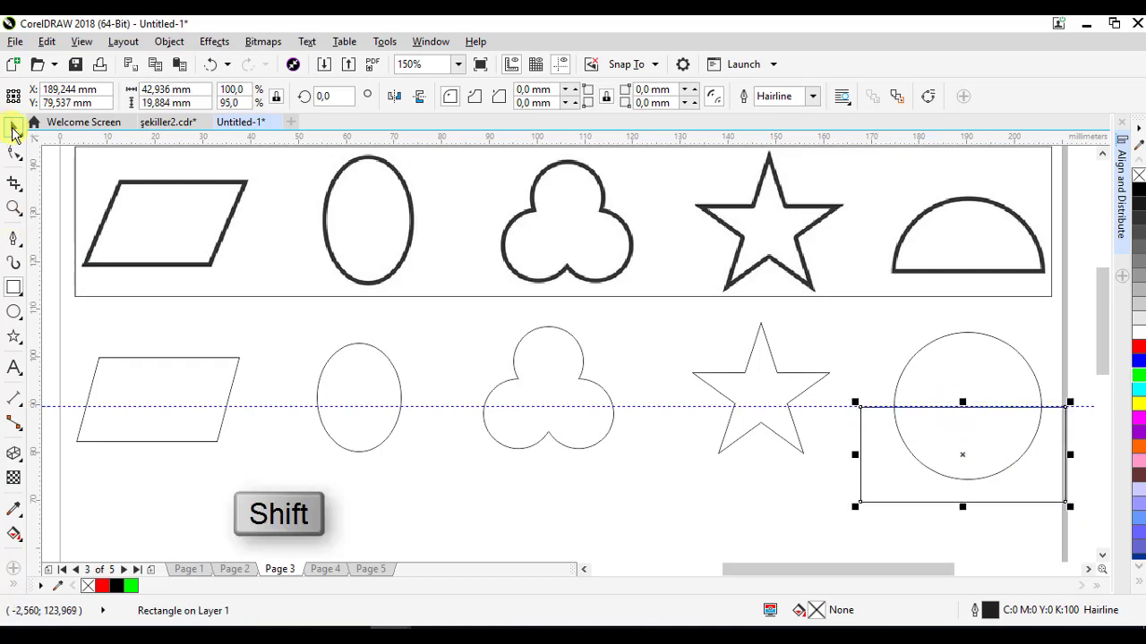
shift+click(919, 344)
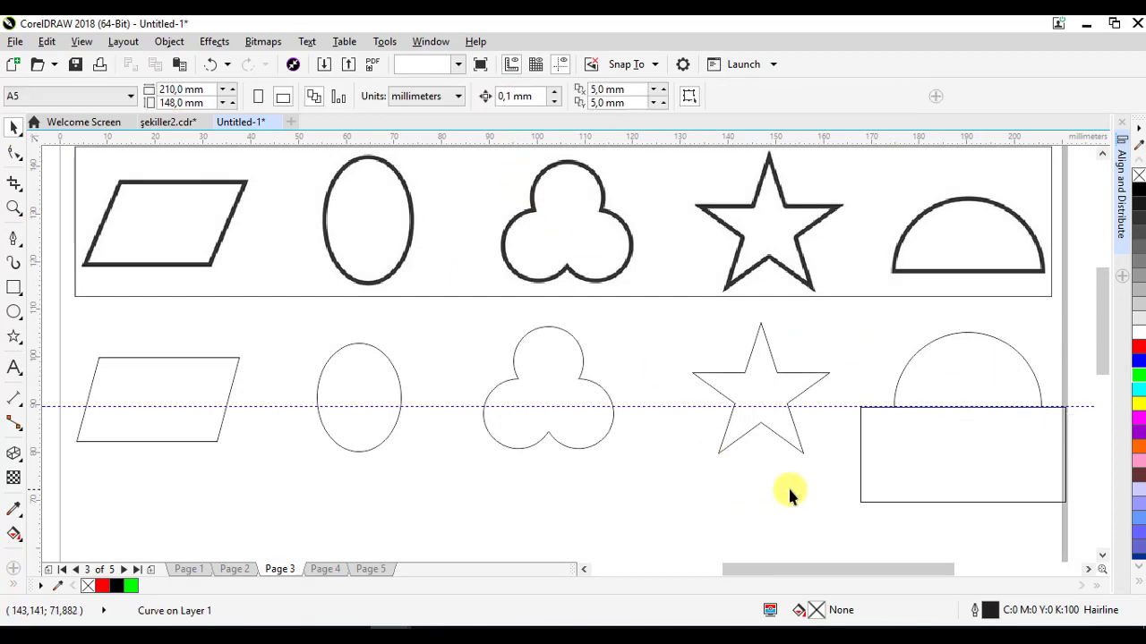
- Delete the trimming rectangle and the horizontal guideline
drag(979, 460, 948, 490)
right_click(946, 484)
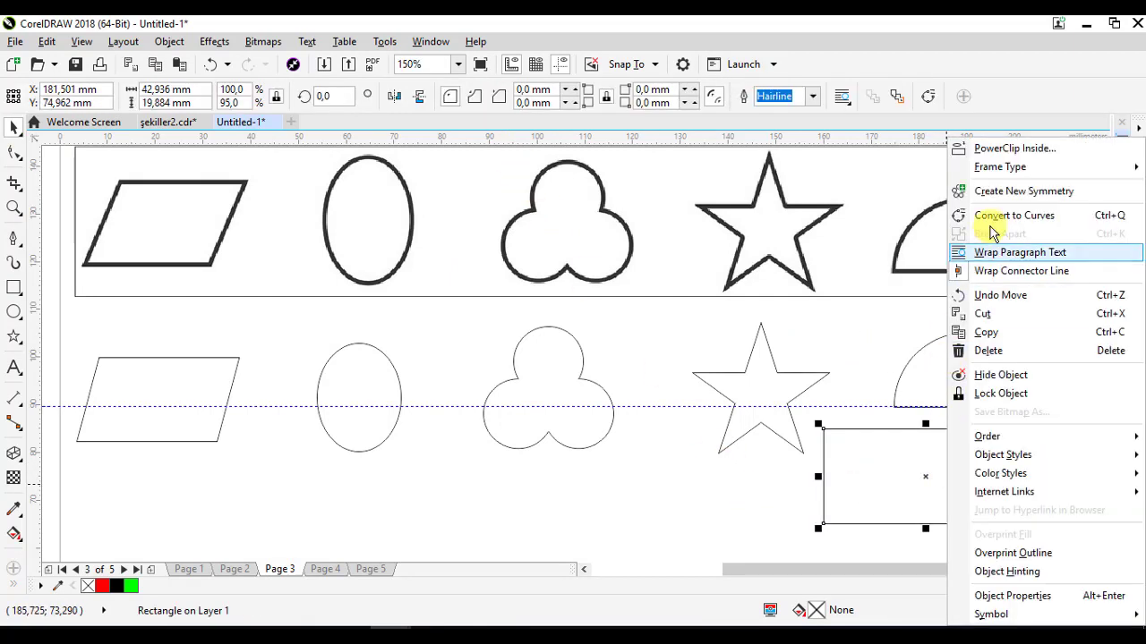
click(949, 352)
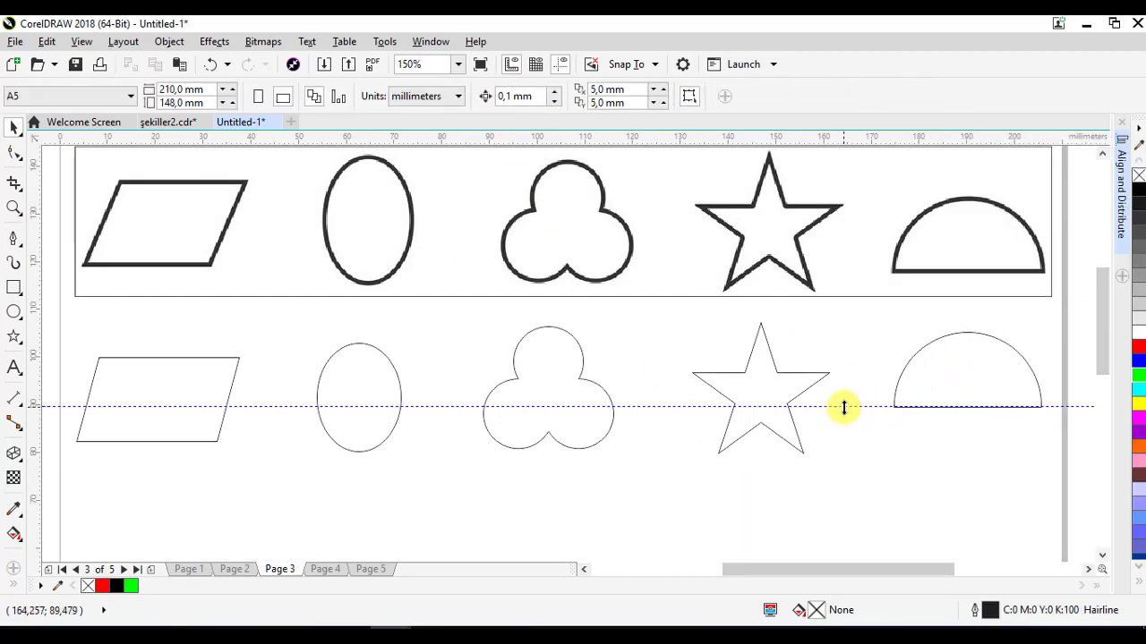
click(843, 407)
right_click(843, 407)
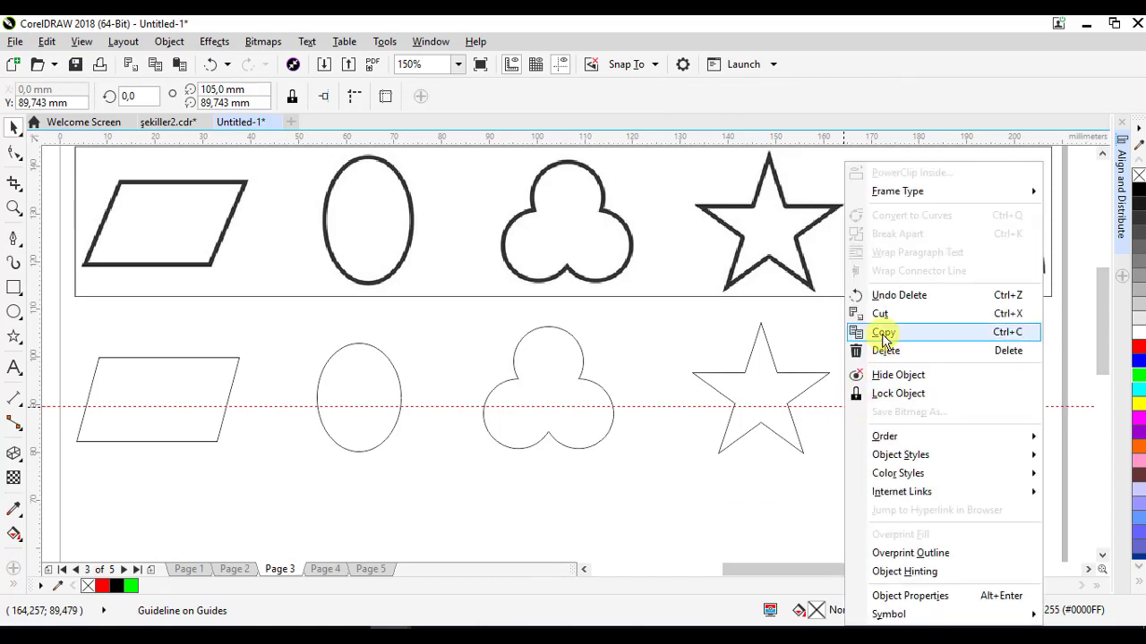
click(862, 351)
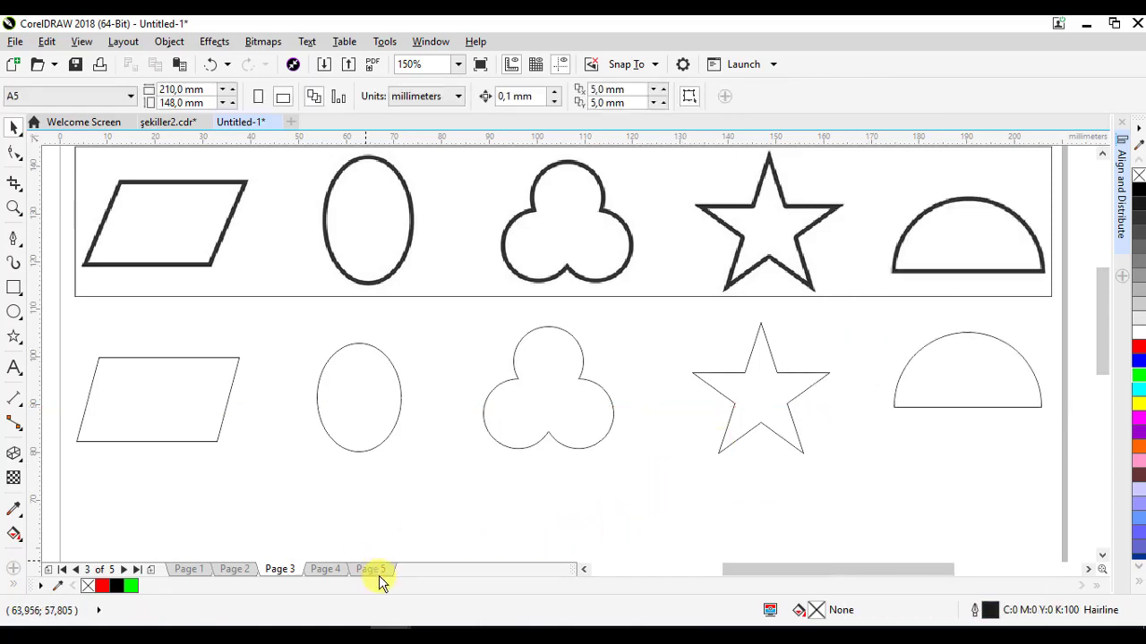
- Switch to Page 4 and draw a six-sided polygon about 22 by 25 mm
click(325, 570)
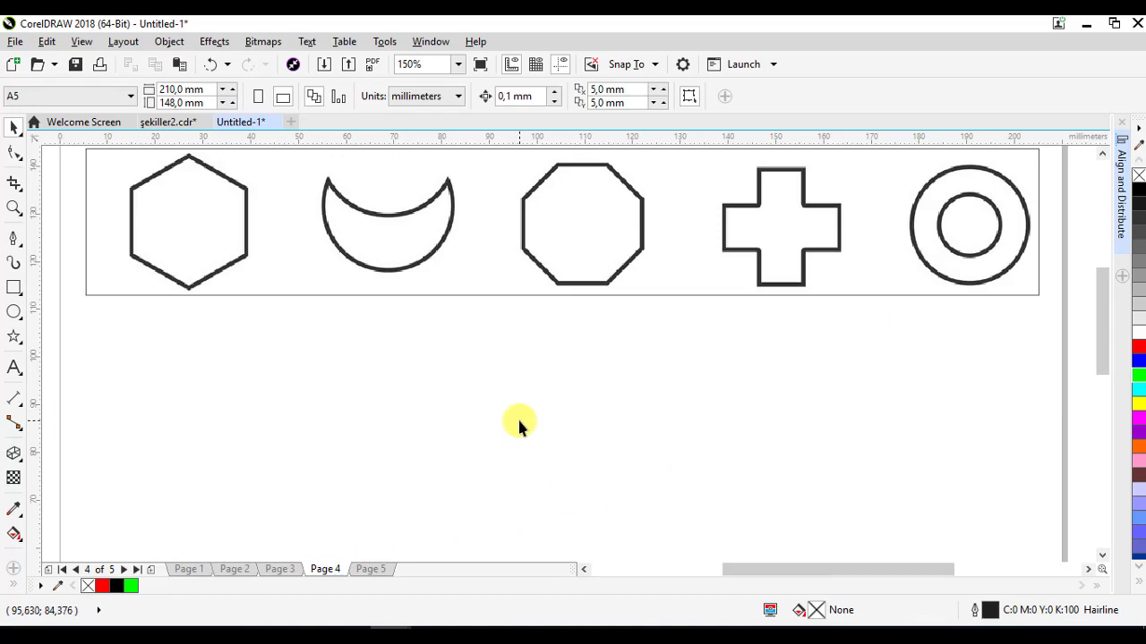
drag(519, 421, 518, 426)
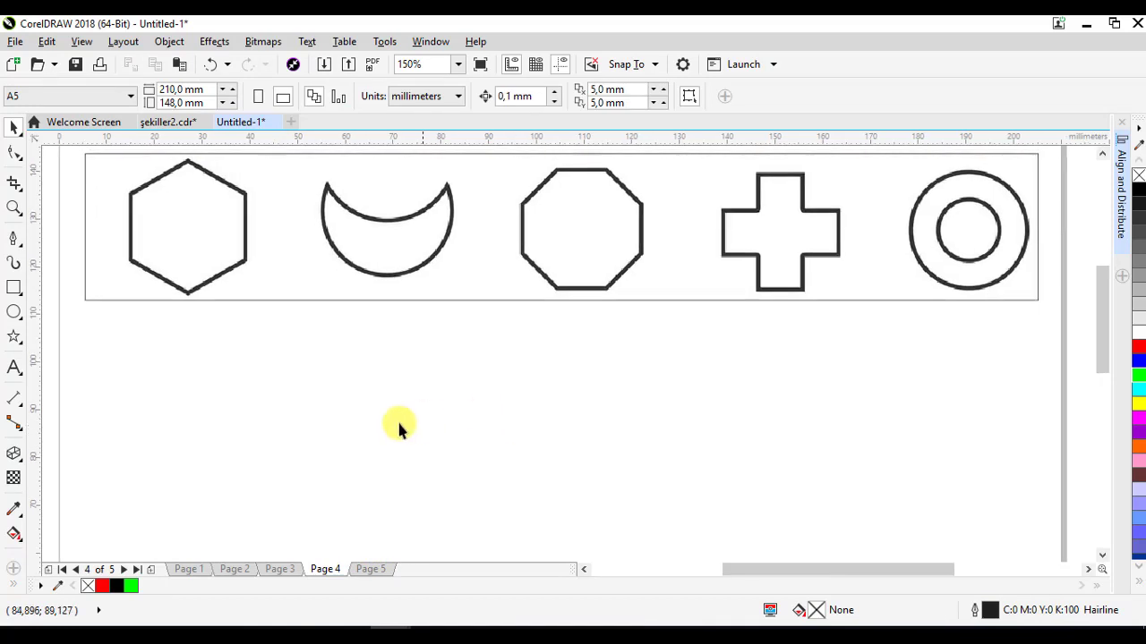
click(15, 336)
click(89, 335)
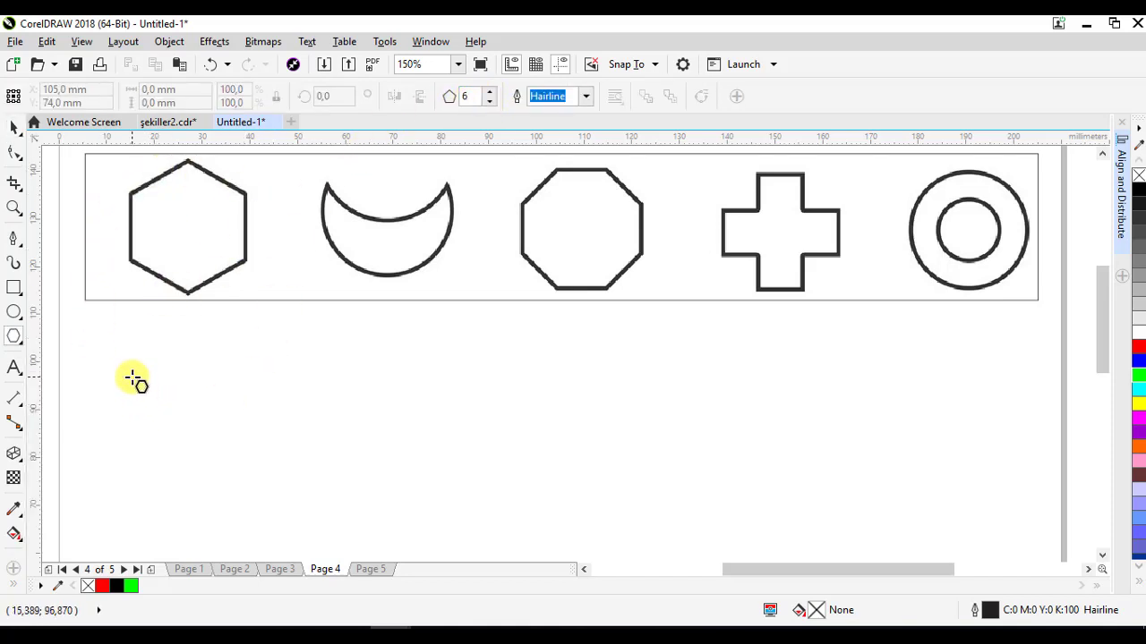
drag(116, 362, 226, 482)
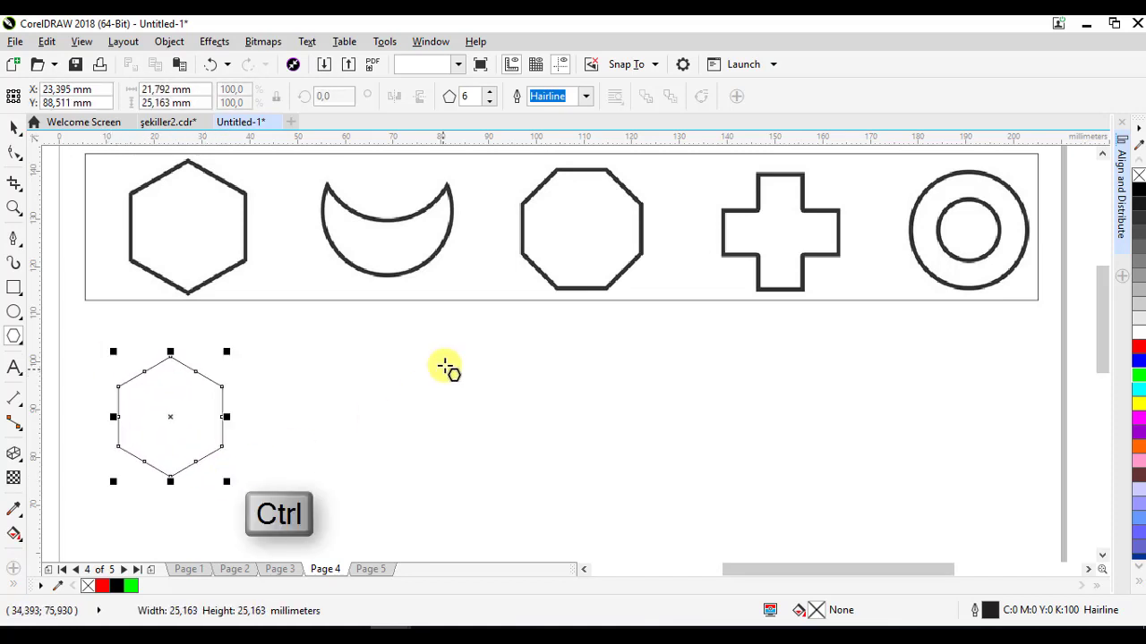
- Draw a circle about 27 mm across beside the hexagon
click(15, 313)
drag(319, 365, 448, 472)
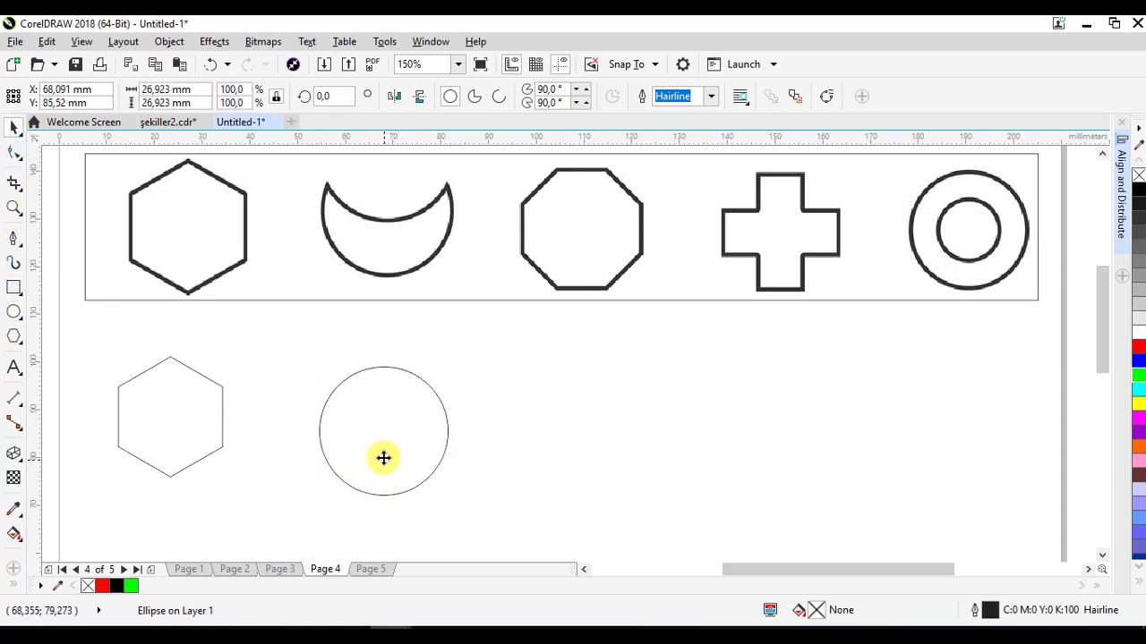
- Place a copy of the circle slightly above it and trim the lower circle with it to form a crescent
drag(383, 457, 383, 415)
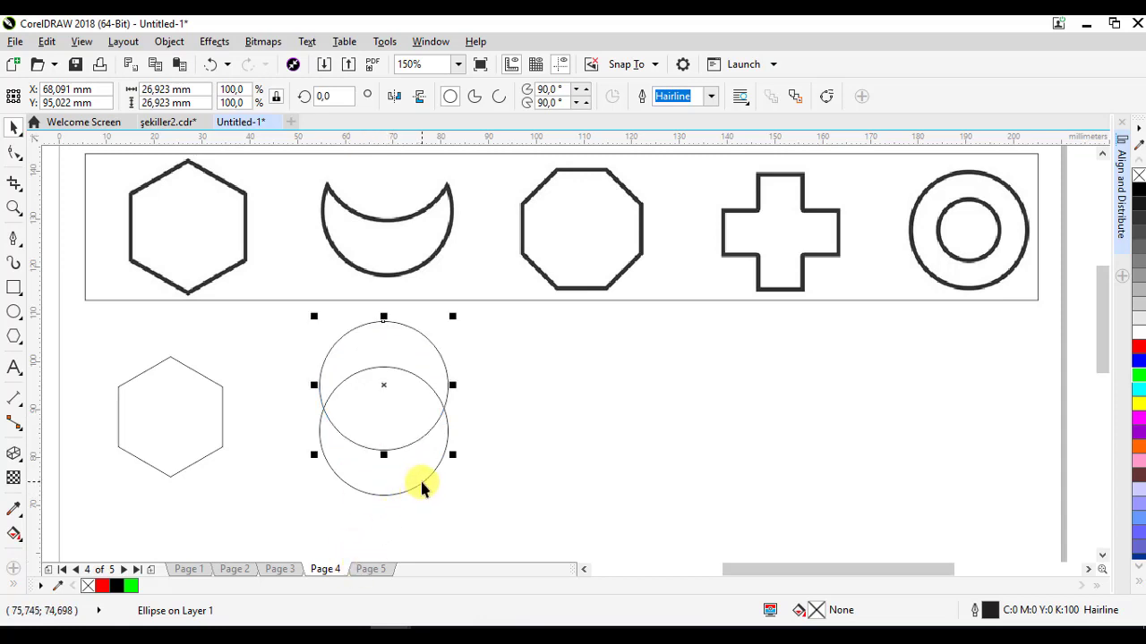
shift+click(426, 452)
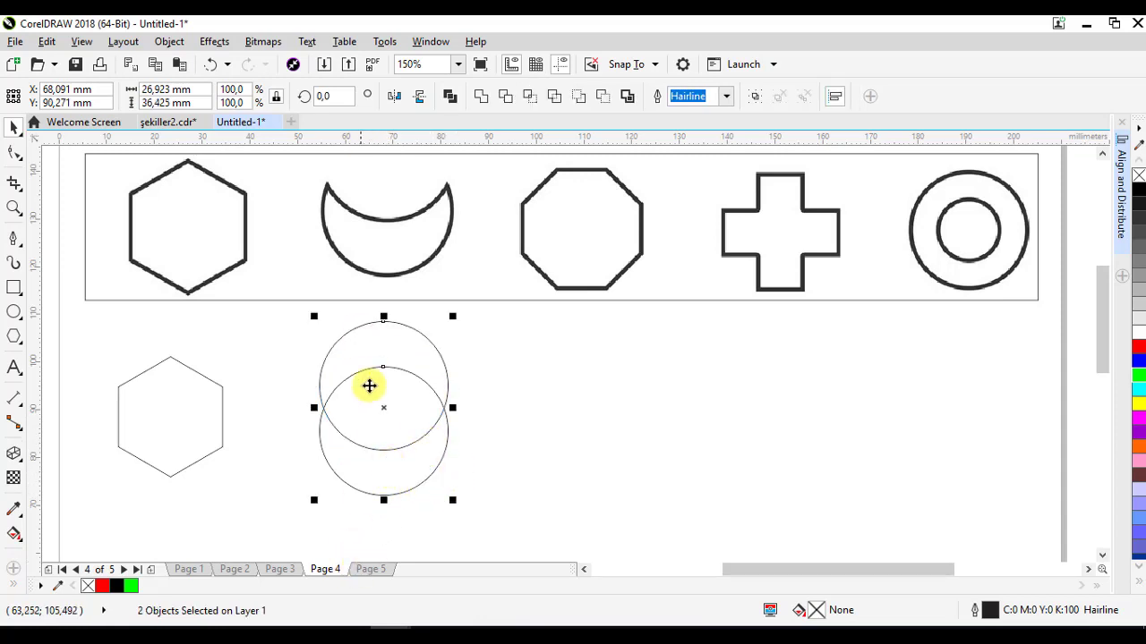
click(506, 96)
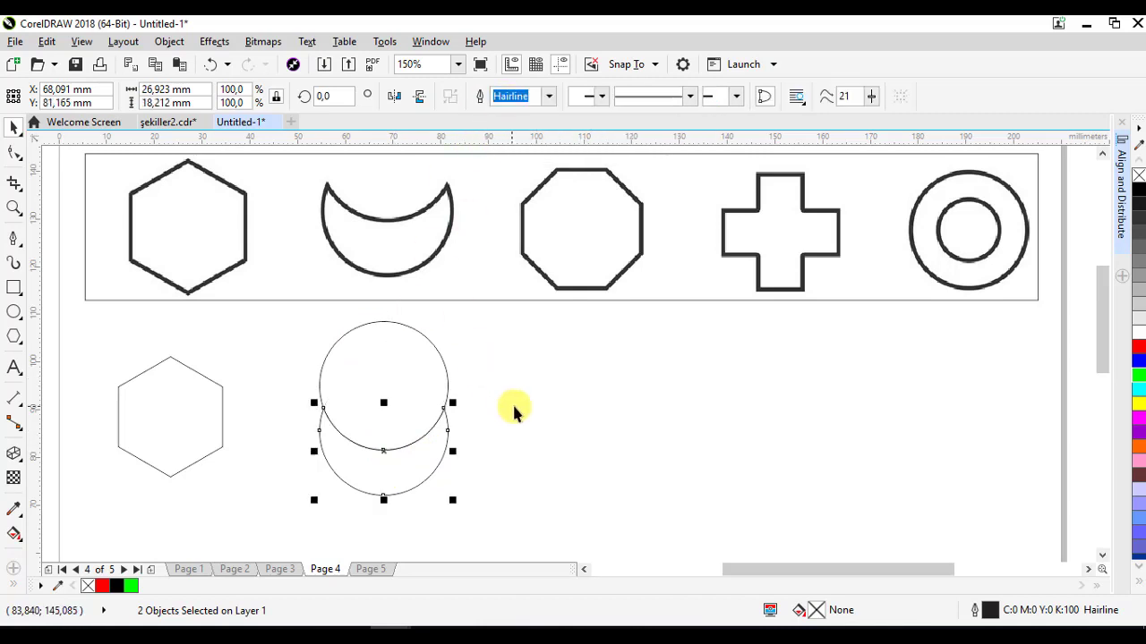
- Delete the cutting circle and move the crescent up into line with the hexagon
click(512, 402)
drag(361, 374, 561, 400)
right_click(561, 399)
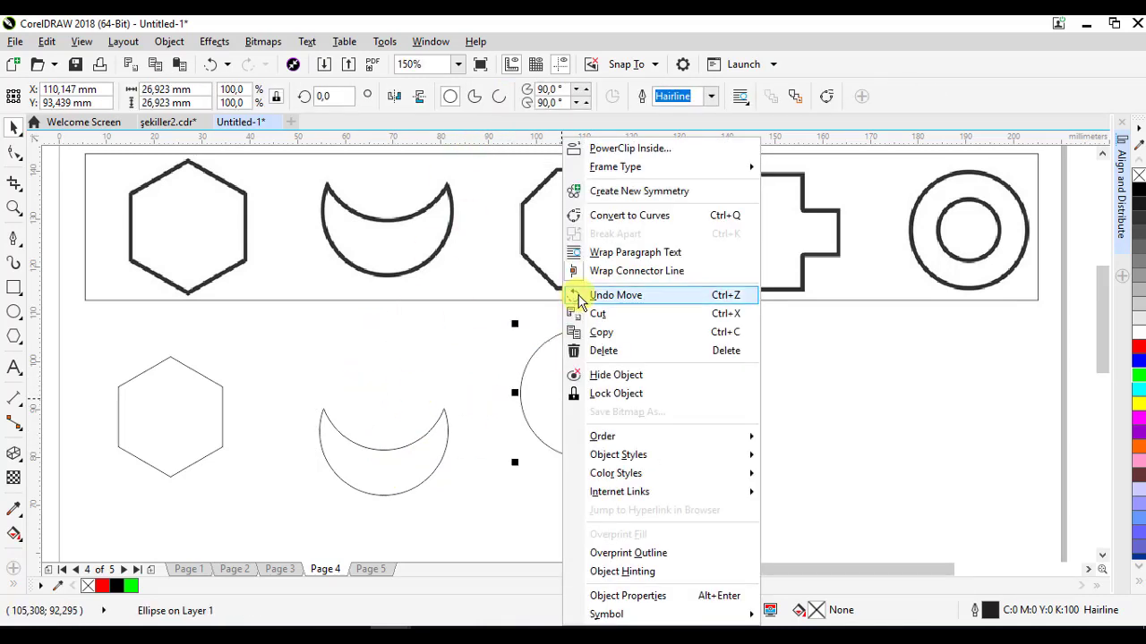
click(608, 350)
drag(373, 479, 371, 438)
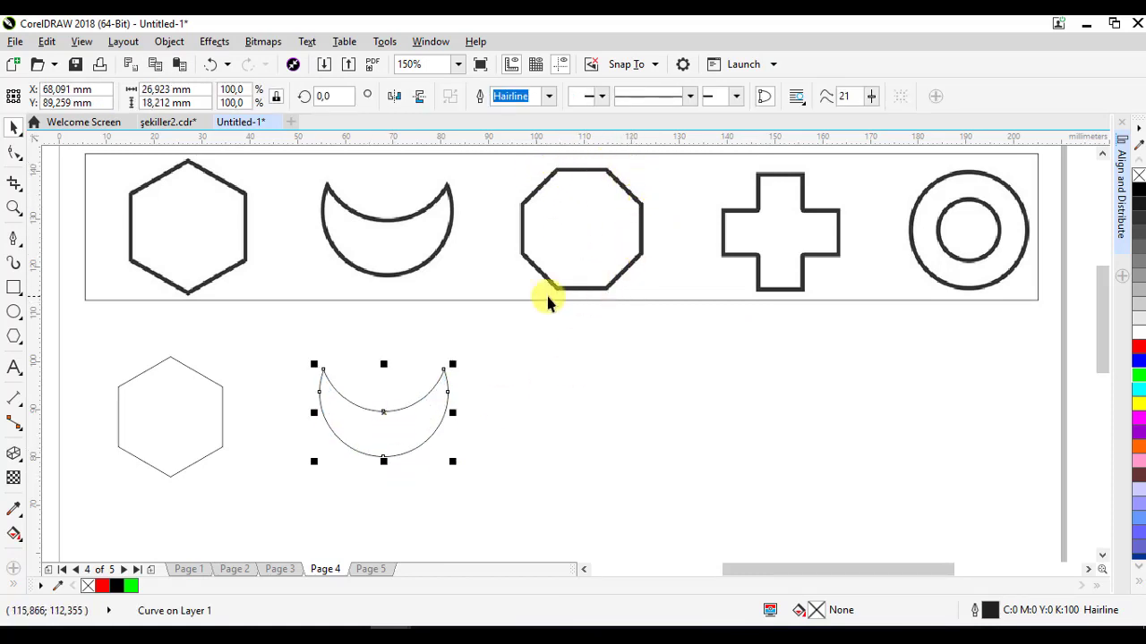
- Draw an eight-sided polygon about 24 mm across beside the crescent
click(14, 339)
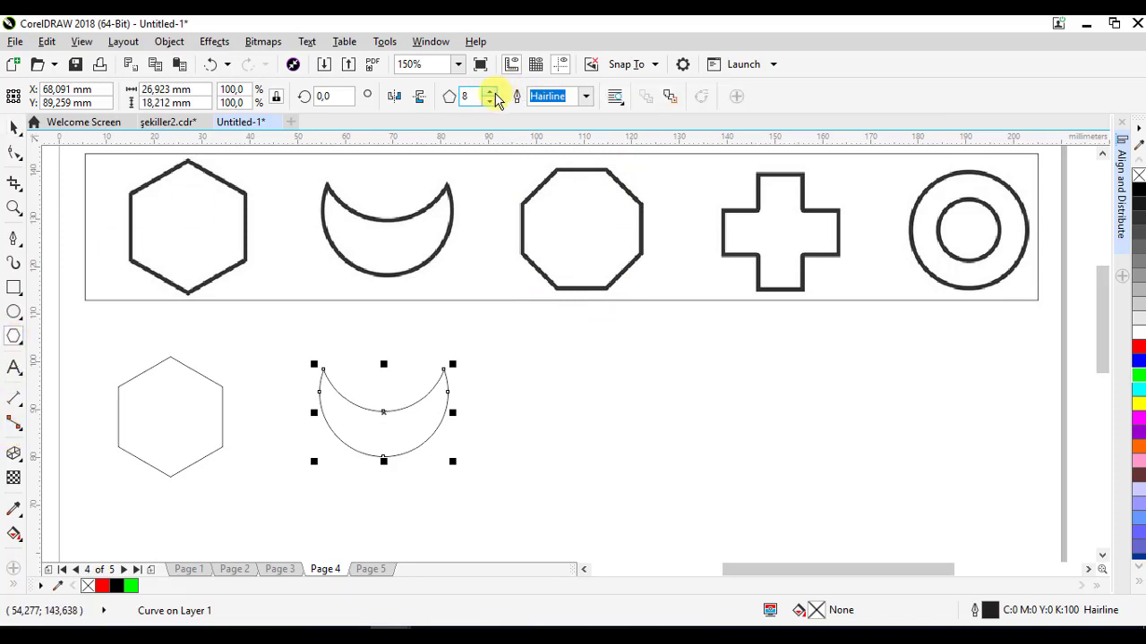
drag(548, 355, 654, 462)
drag(604, 409, 582, 410)
drag(631, 466, 647, 475)
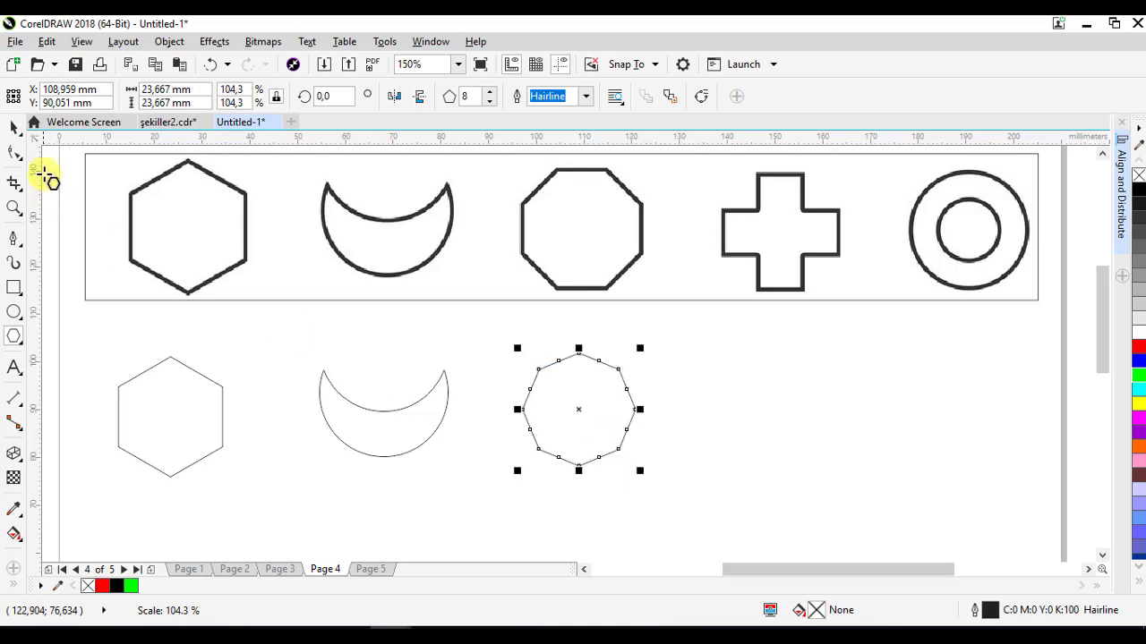
- Rotate the octagon to about 340° and resize it to about 23 mm
click(15, 127)
click(573, 409)
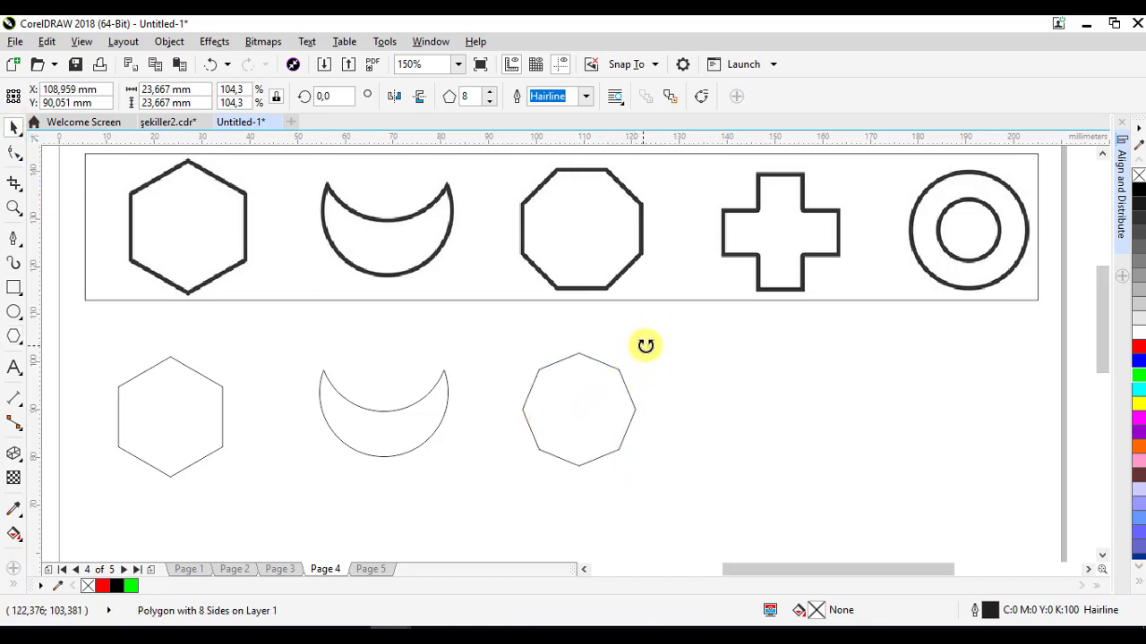
drag(645, 346, 665, 370)
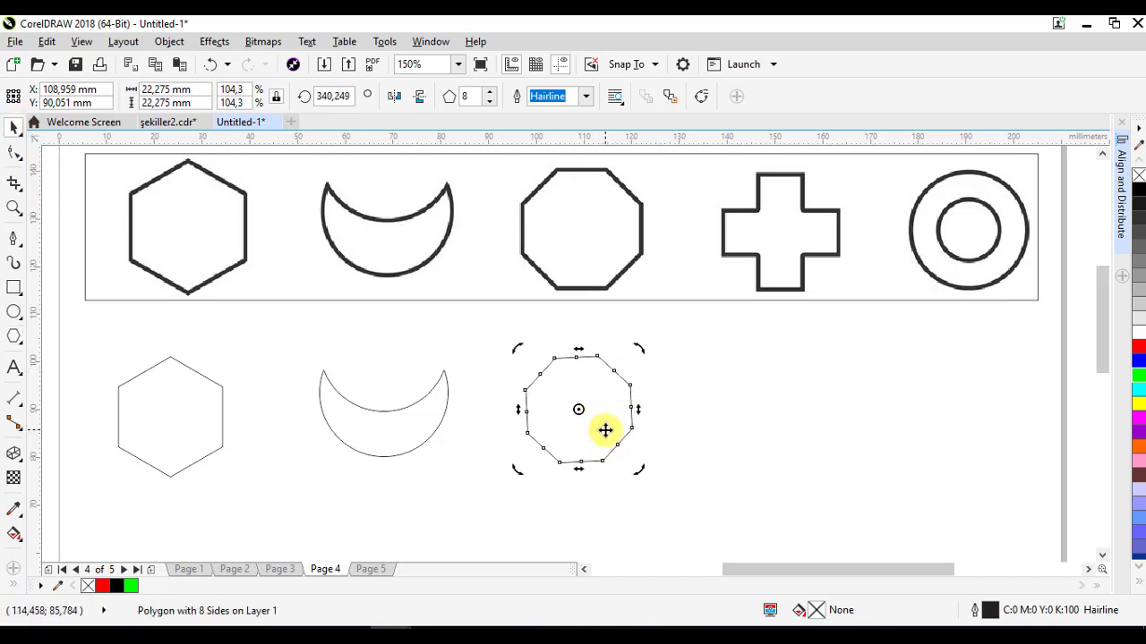
click(591, 430)
drag(588, 429, 641, 469)
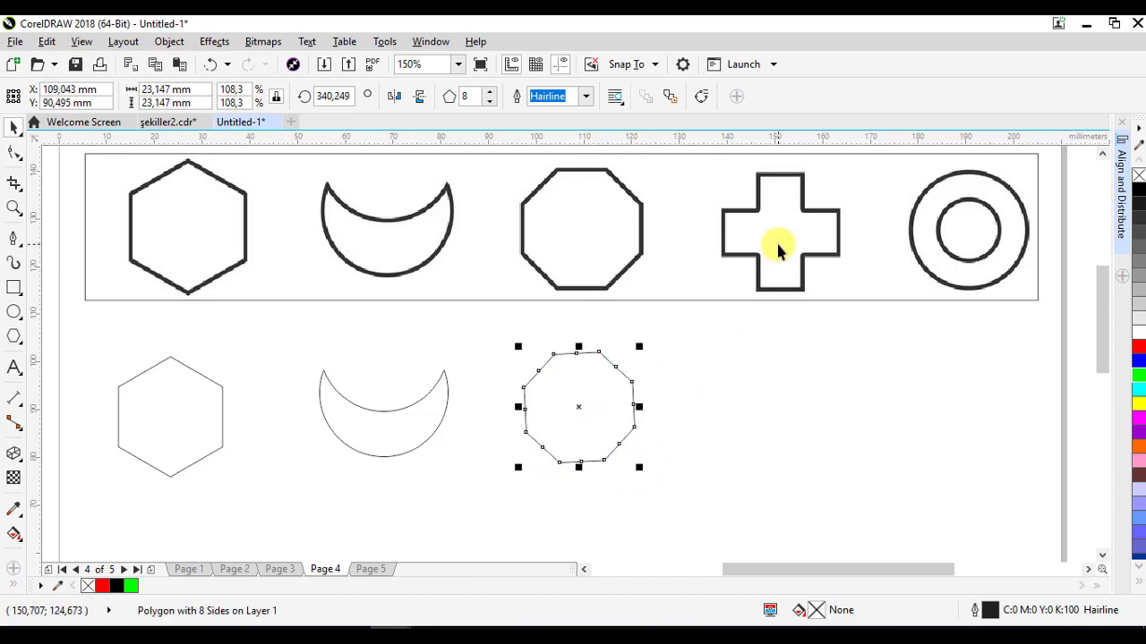
- Draw a tall rectangle about 8 by 24 mm beside the octagon
click(13, 289)
drag(761, 338, 802, 454)
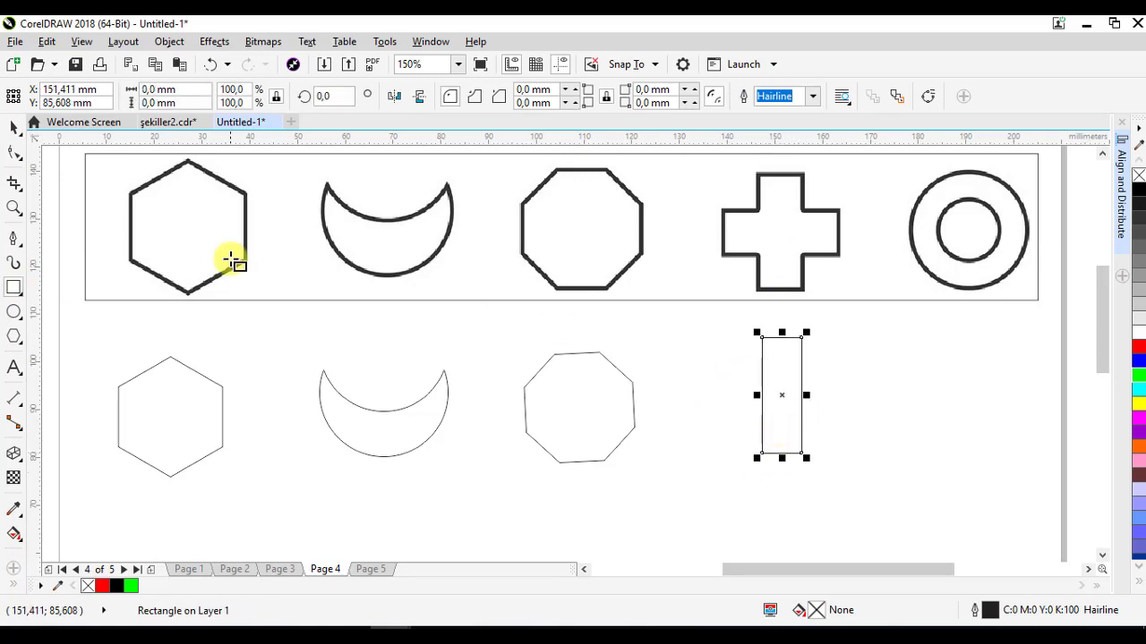
- Rotate a copy of the rectangle by 270° so the two form a cross
click(13, 128)
click(784, 399)
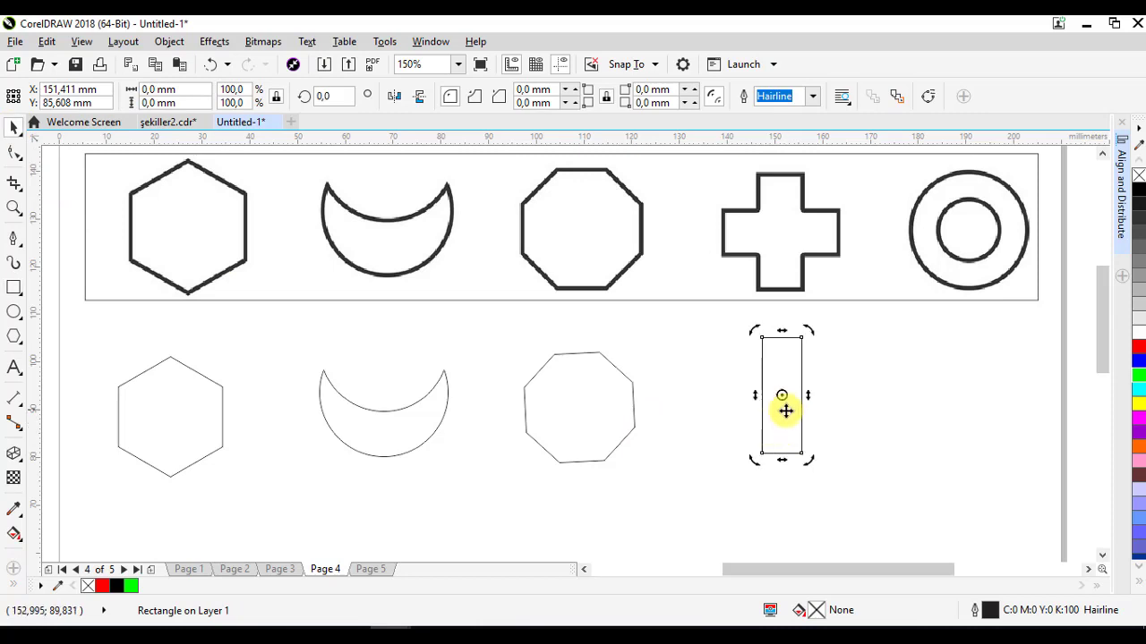
drag(810, 333, 864, 430)
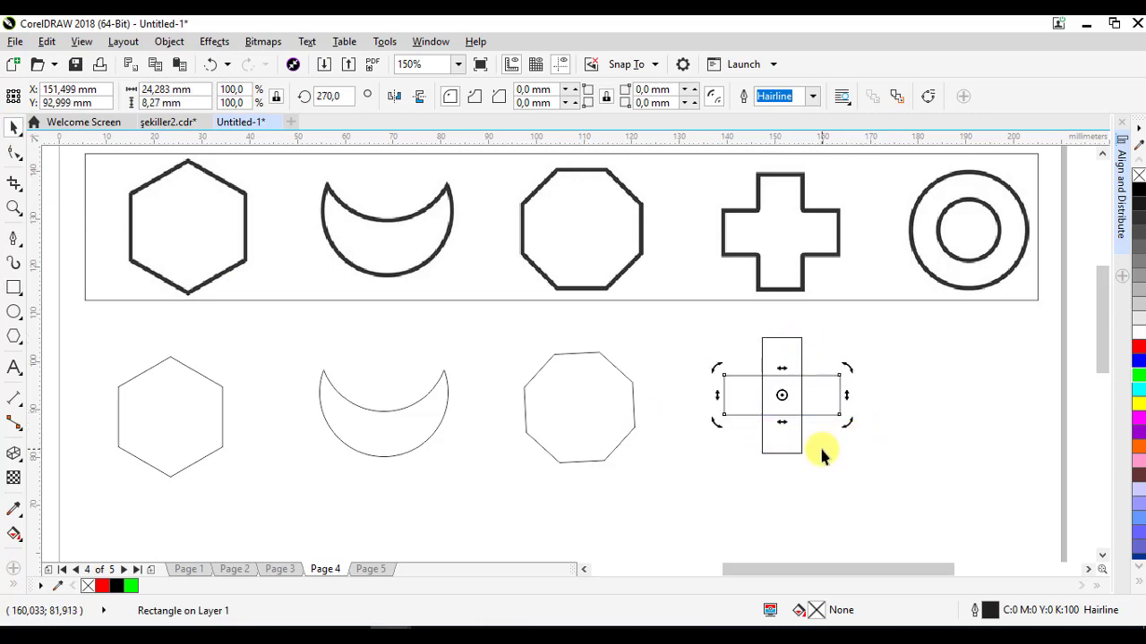
- Weld the two crossing rectangles into a single cross shape
shift+click(791, 357)
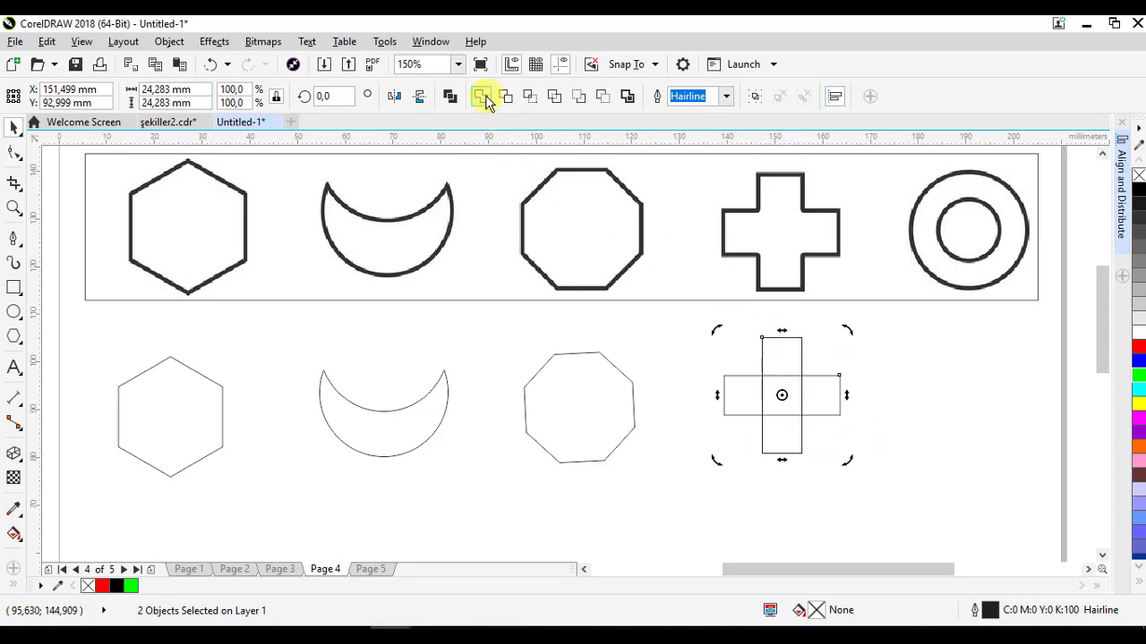
click(484, 98)
click(896, 417)
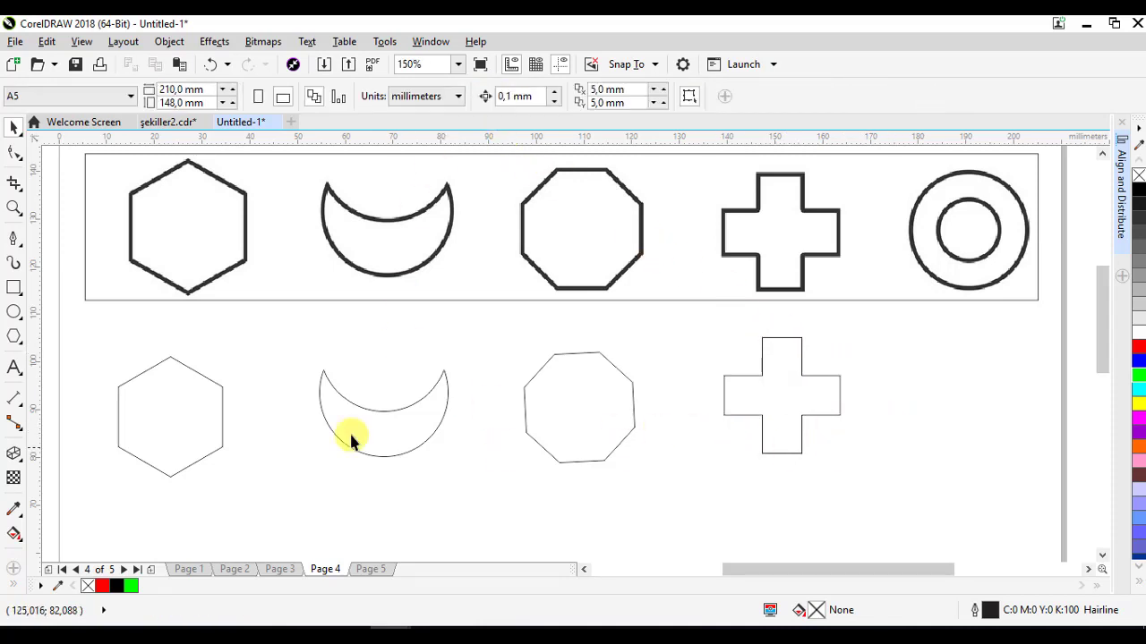
- Draw a circle about 26 mm across with a concentric circle about 14 mm inside it
click(11, 315)
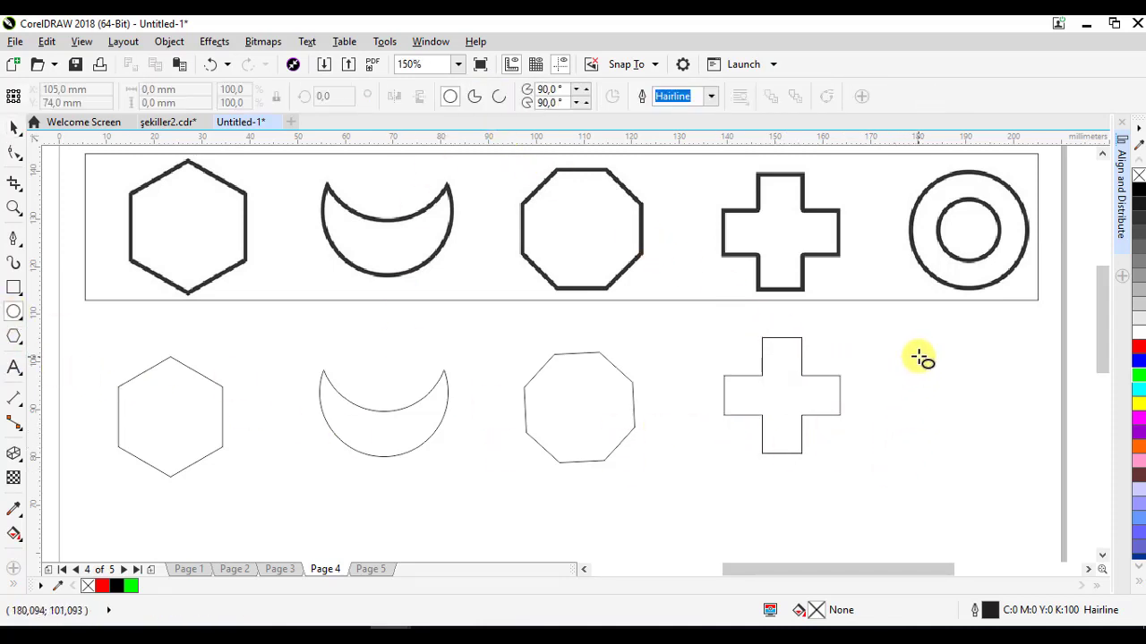
mouse_move(918, 342)
mouse_down()
mouse_move(1048, 472)
mouse_move(1019, 456)
mouse_up()
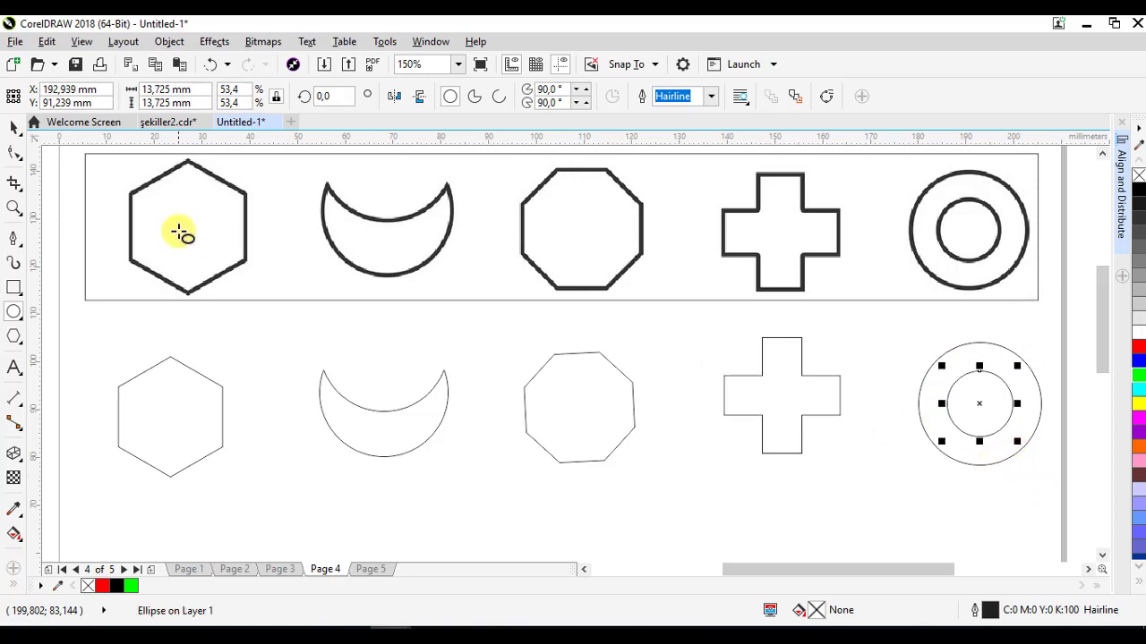
- Select both concentric circles and group them
click(1042, 476)
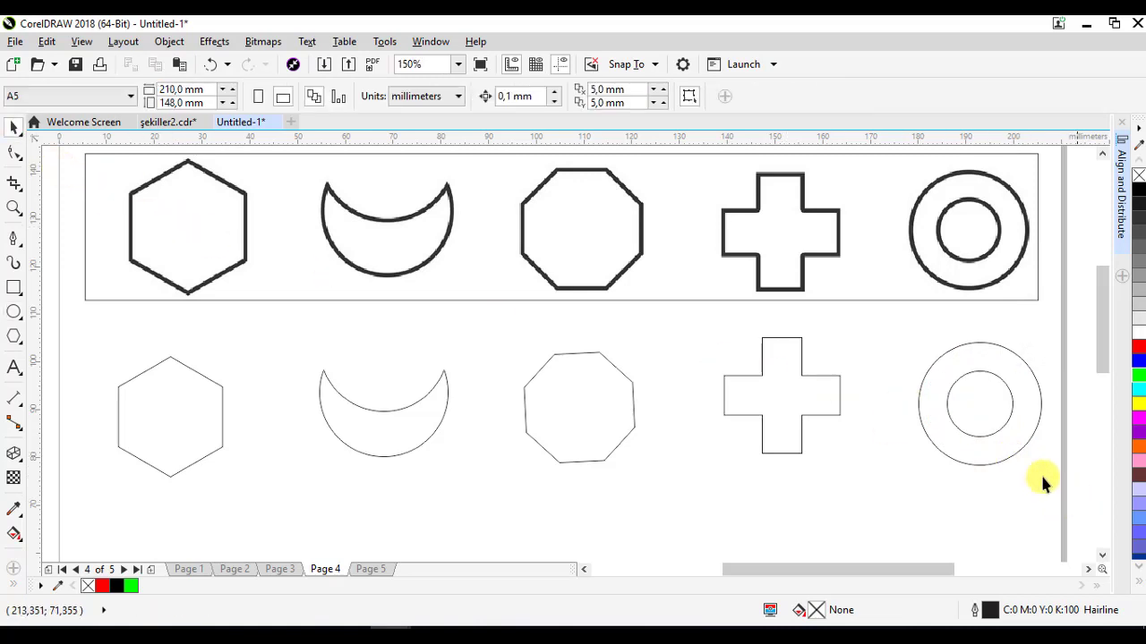
drag(904, 330, 906, 327)
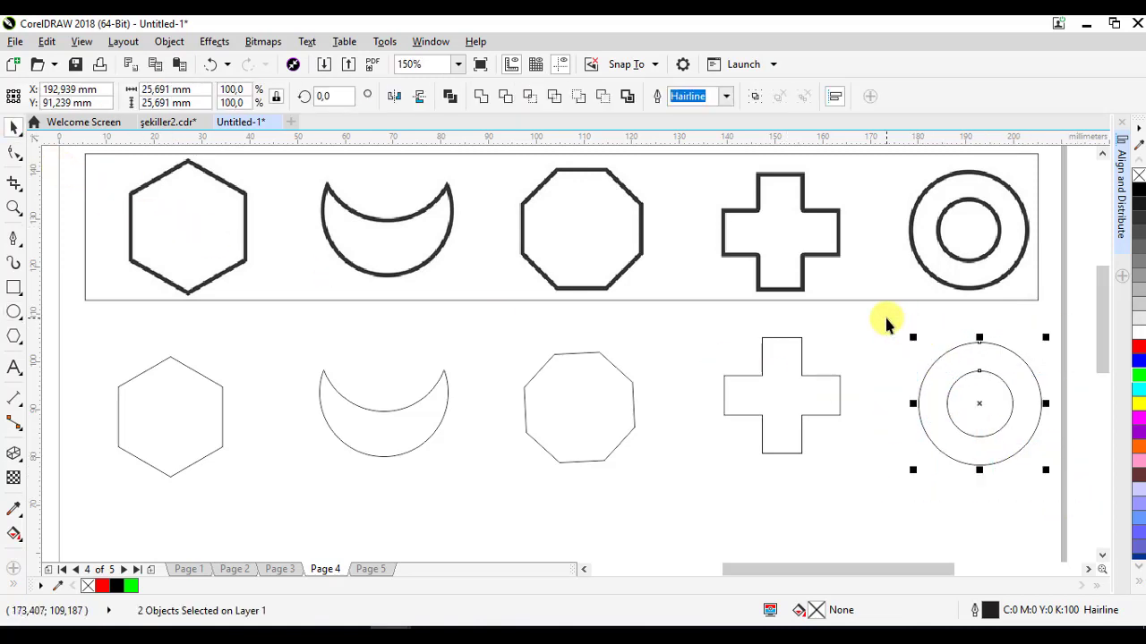
click(754, 97)
- Select all five drawn shapes and set their outline width to 3.0 pt
drag(75, 323, 818, 410)
drag(1049, 504, 1060, 507)
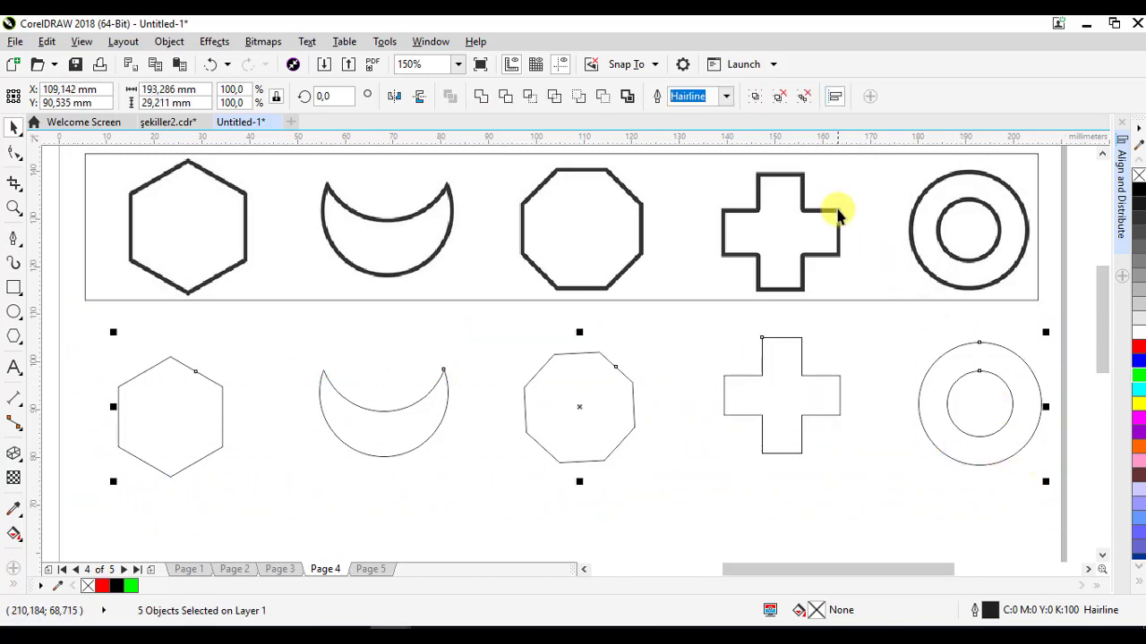
click(726, 96)
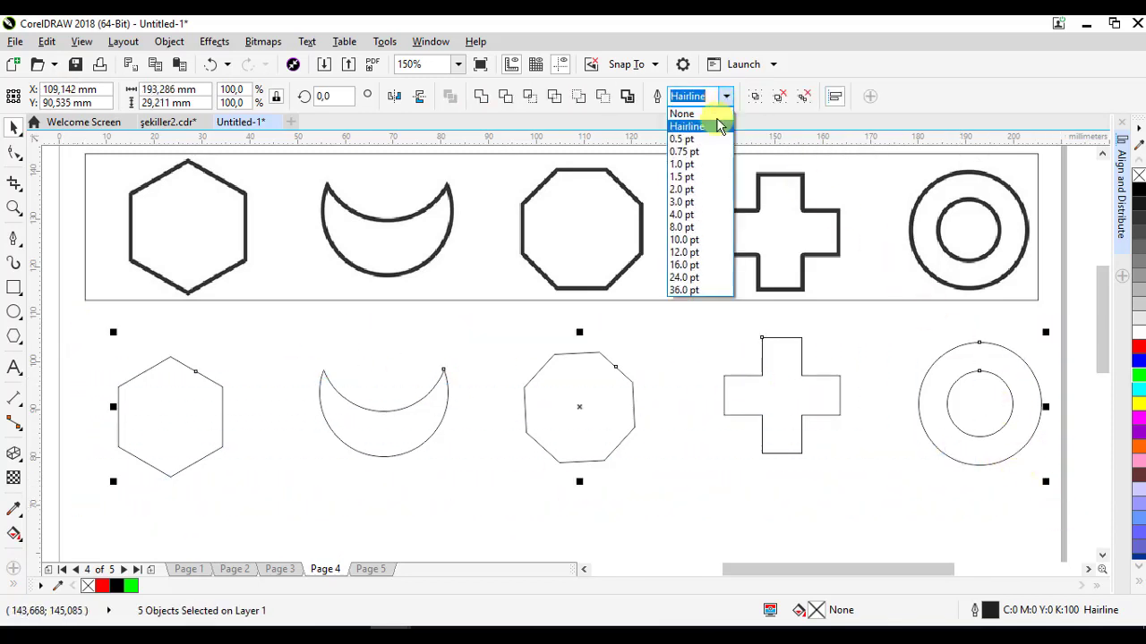
click(684, 202)
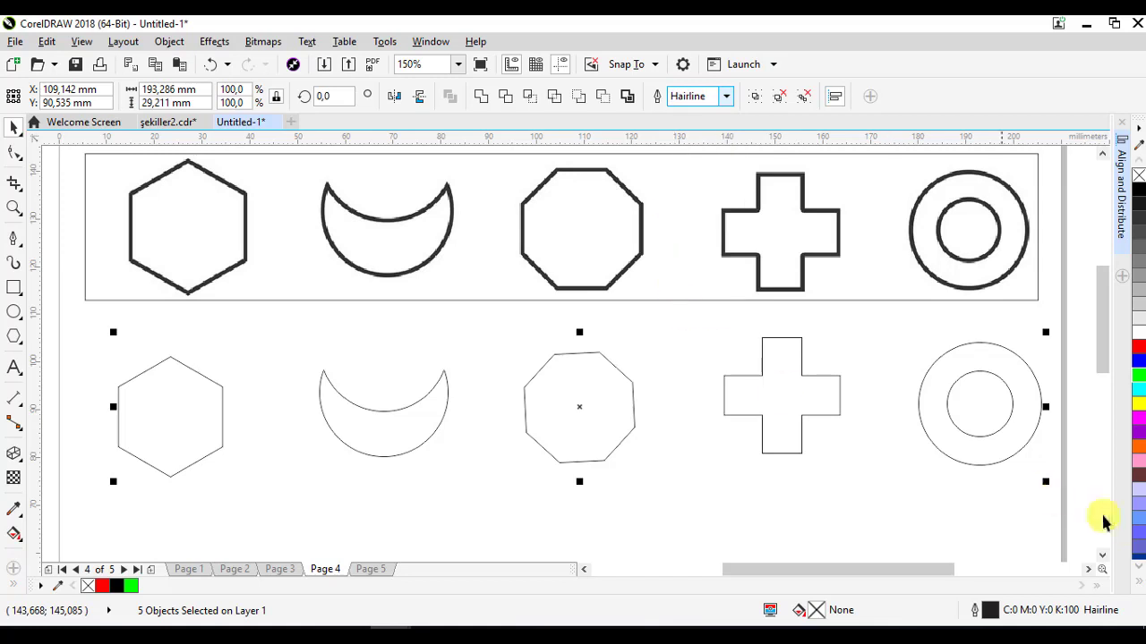
- Fill the five shapes with magenta and undo the fill
click(1139, 418)
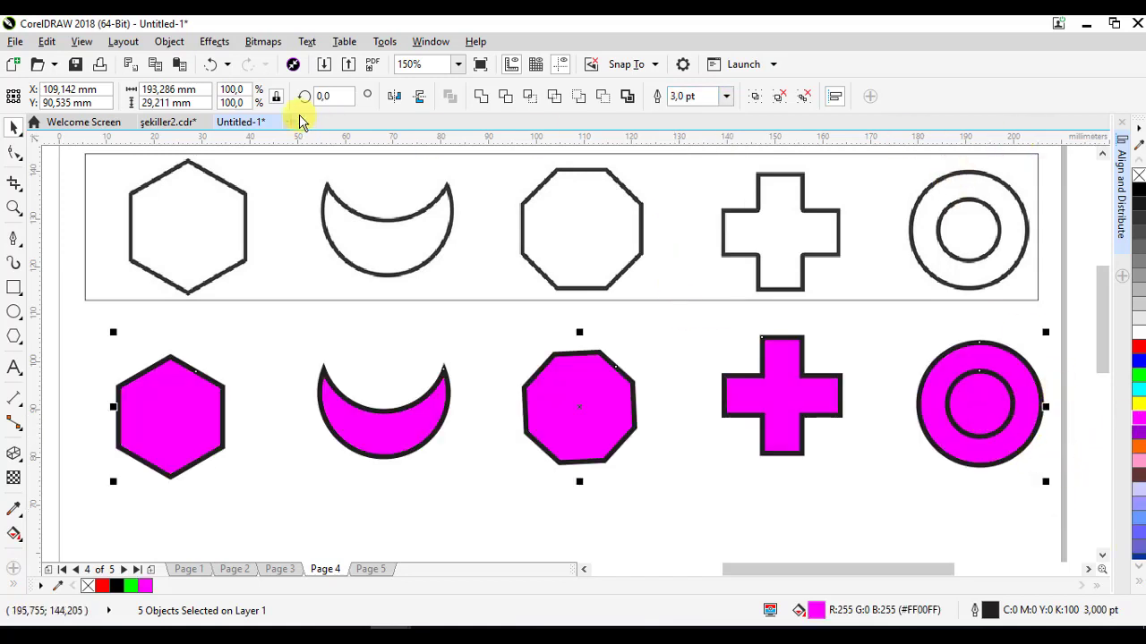
click(210, 69)
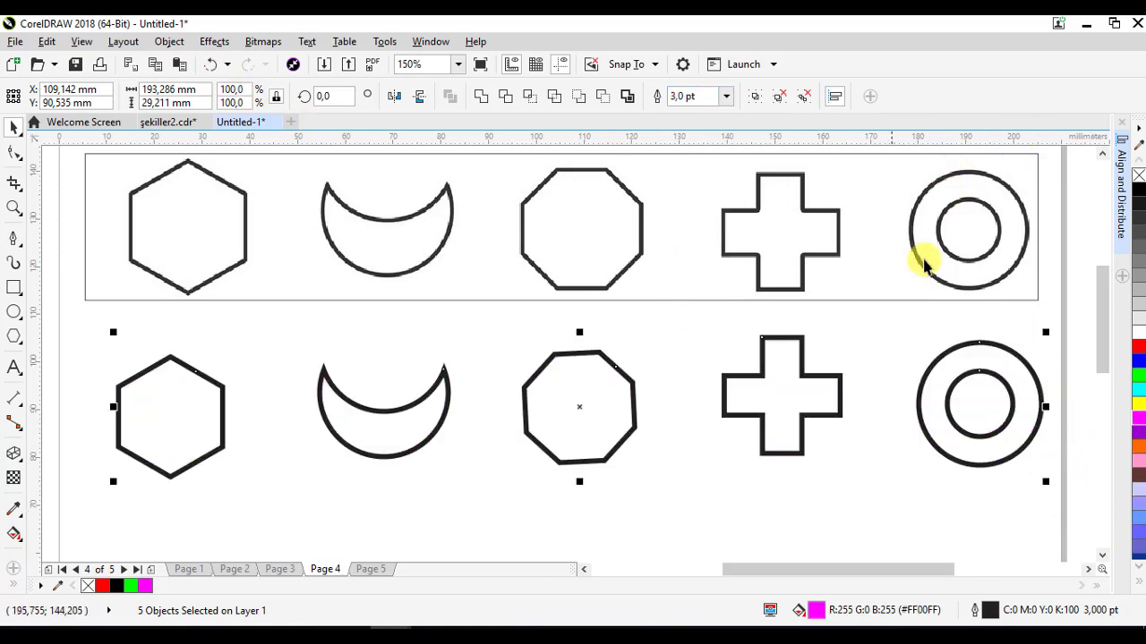
- Colour the five shapes' outlines magenta and distribute them evenly across the row
right_click(1140, 418)
drag(1007, 427, 994, 419)
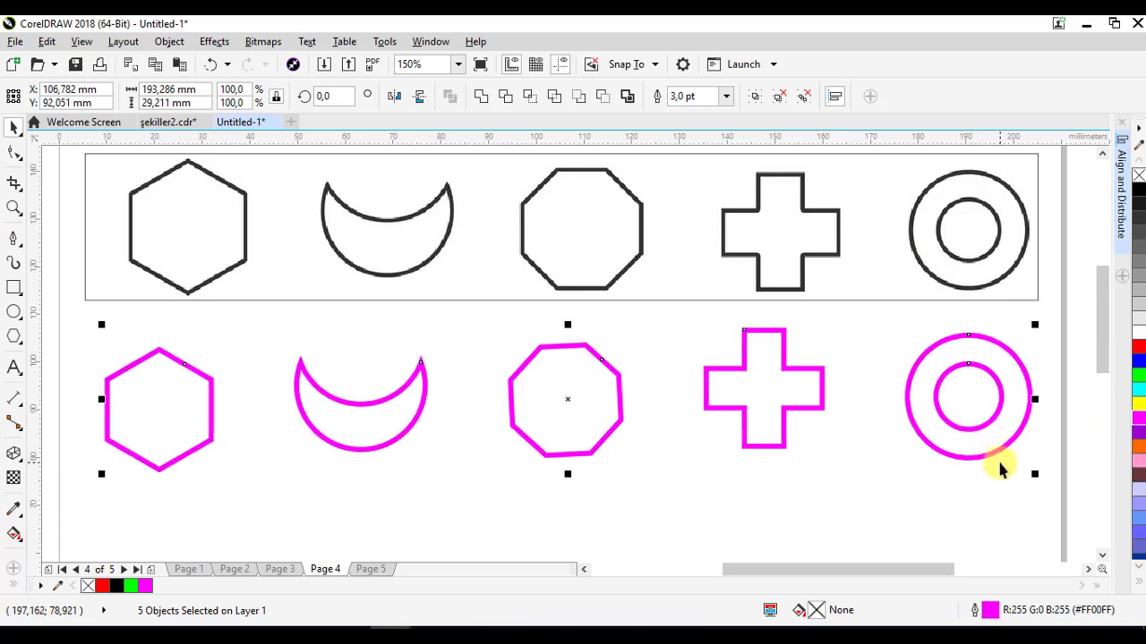
key(shift+e)
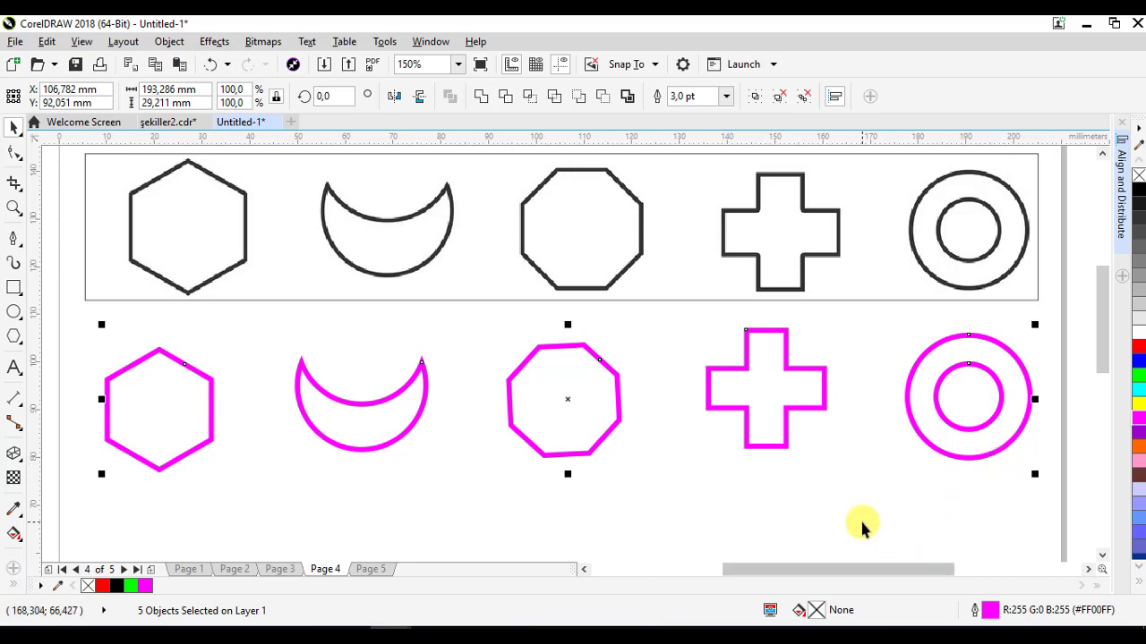
- Switch to Page 5 and draw a circle about 22 mm across below the examples
click(370, 569)
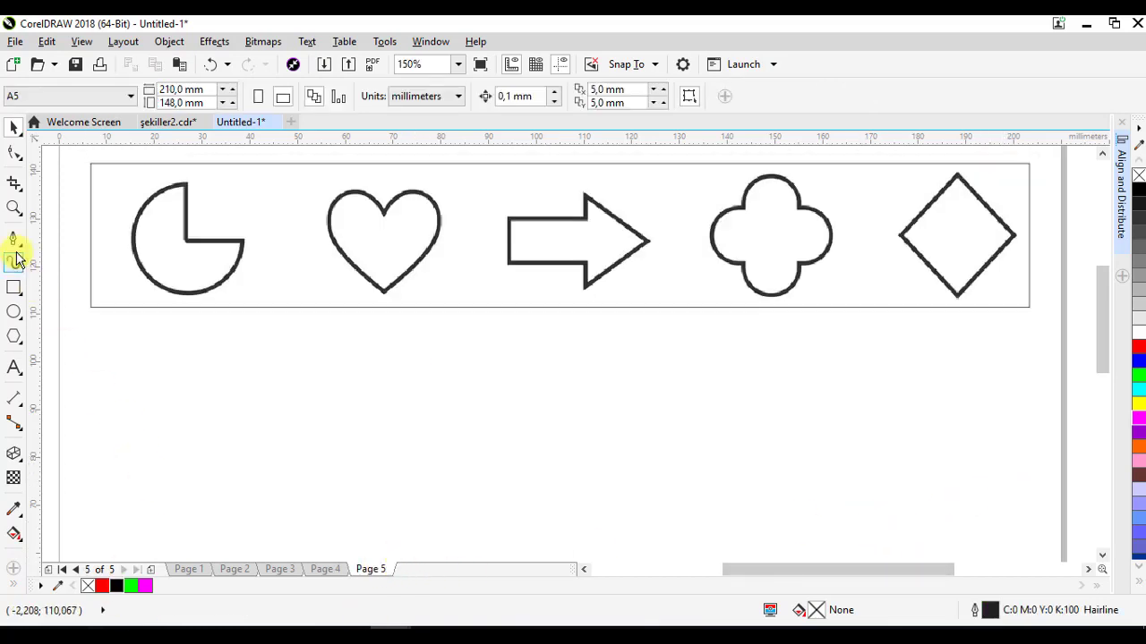
click(13, 311)
drag(109, 382, 215, 461)
- Draw a rectangle about 16 by 20 mm covering the circle's upper-right quarter
click(13, 288)
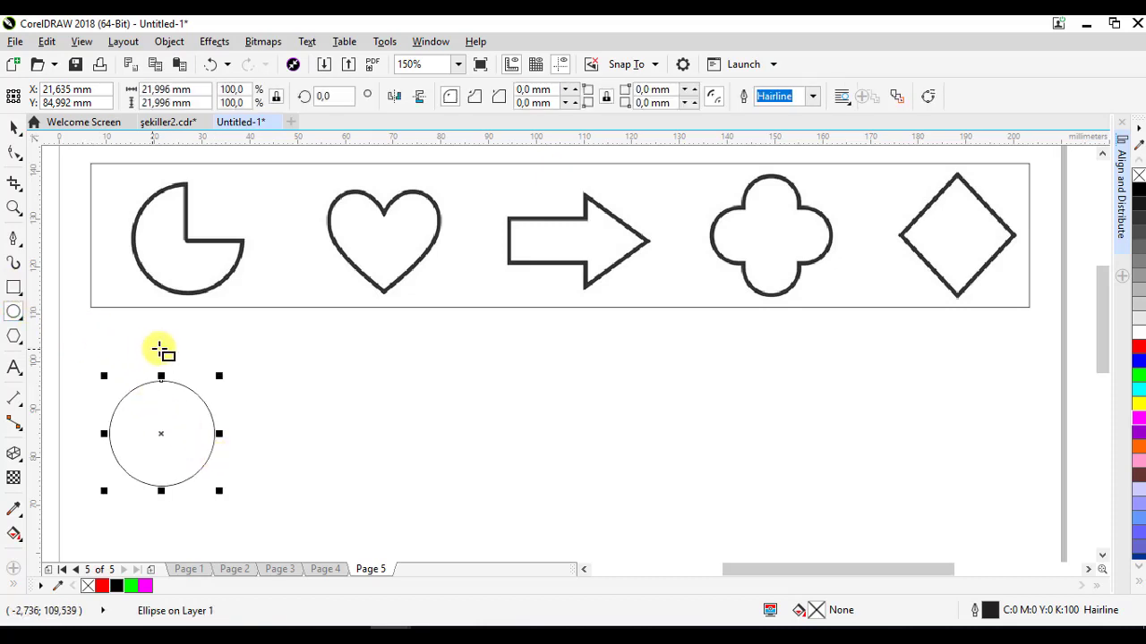
drag(160, 342, 237, 439)
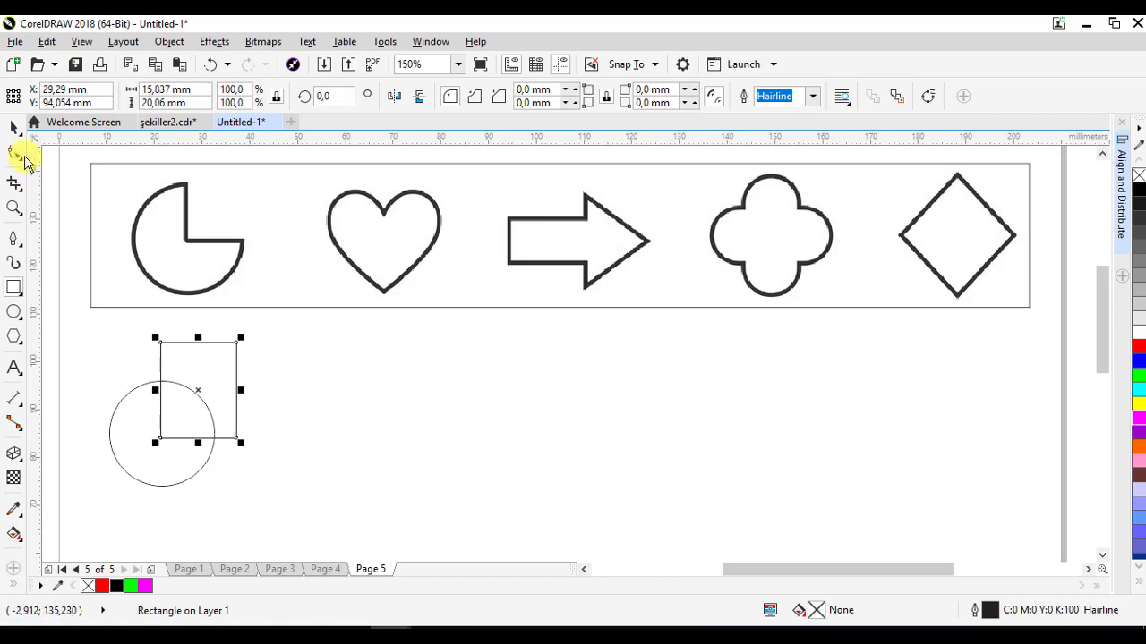
- Trim the circle with the rectangle
click(13, 130)
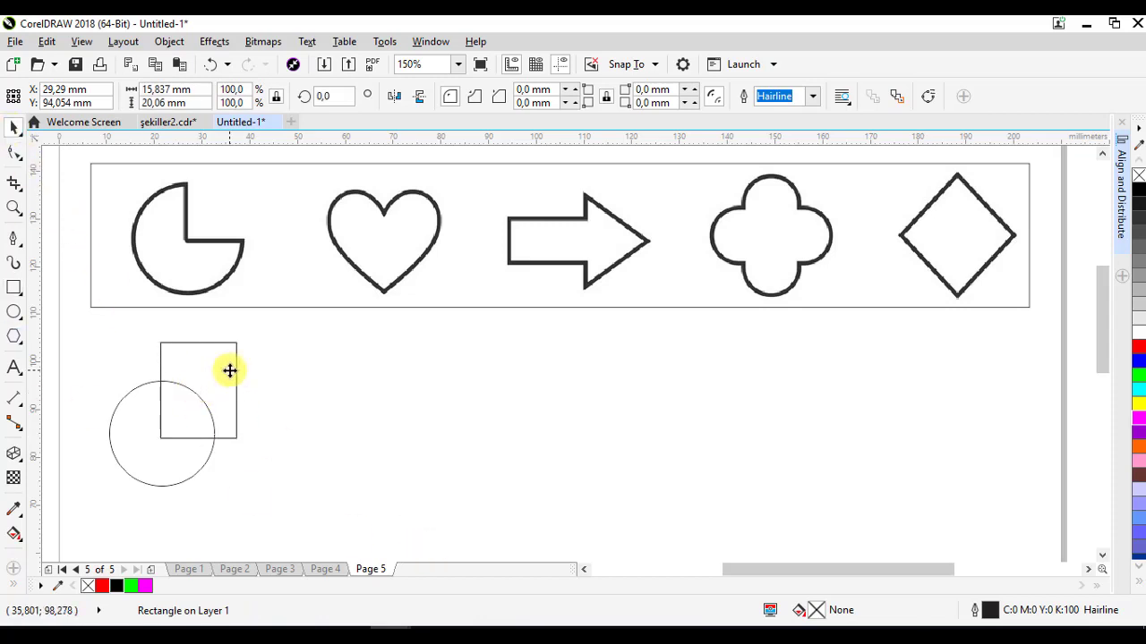
click(230, 371)
shift+click(191, 479)
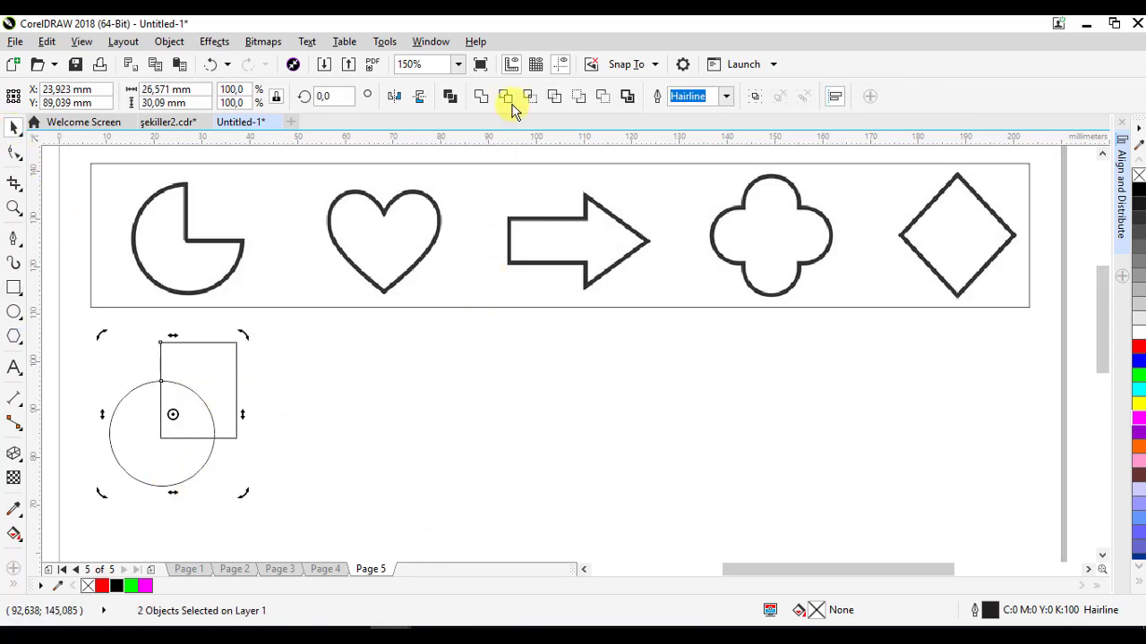
click(504, 96)
- Delete the trimming rectangle and move the cut circle up
click(370, 389)
click(218, 389)
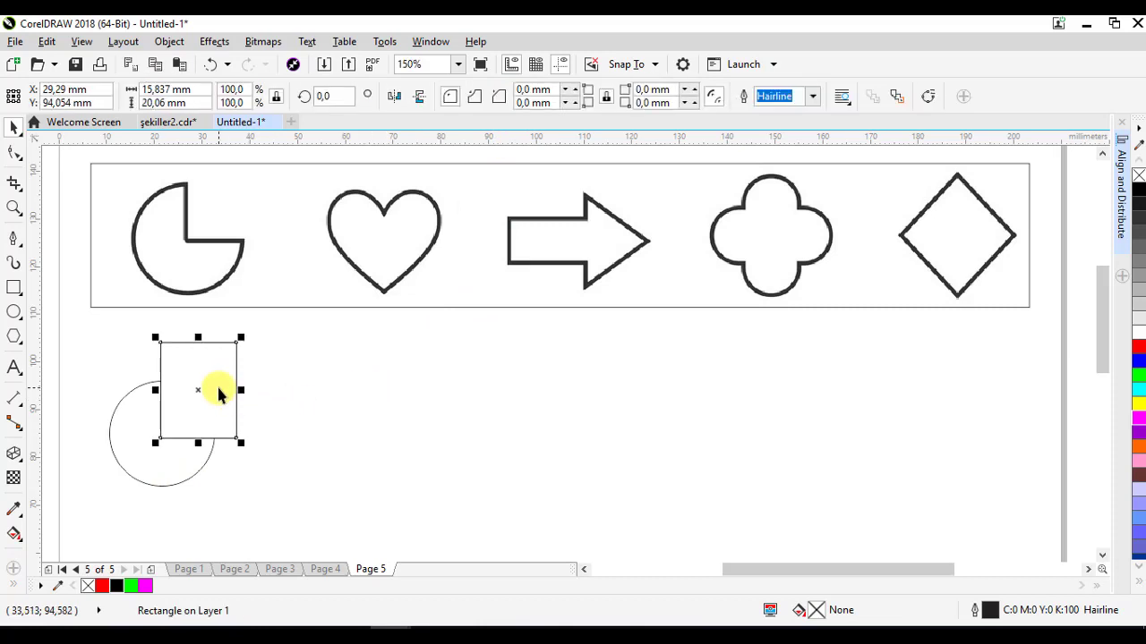
key(Delete)
drag(166, 425, 178, 404)
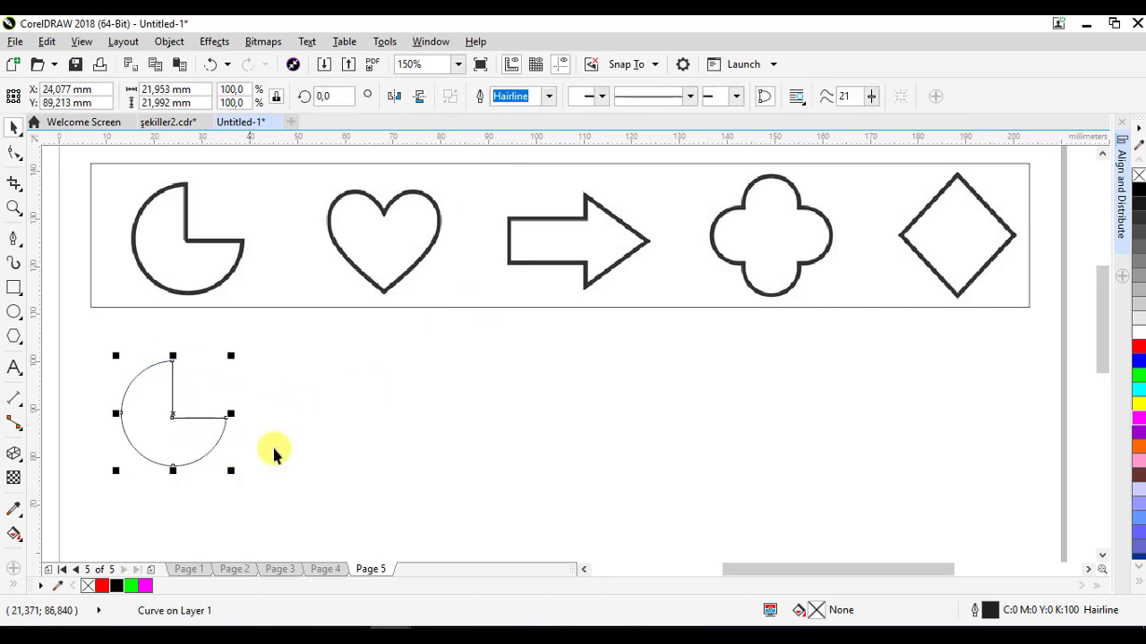
- Draw a heart basic shape about 23 mm square to the right of the cut circle
click(20, 341)
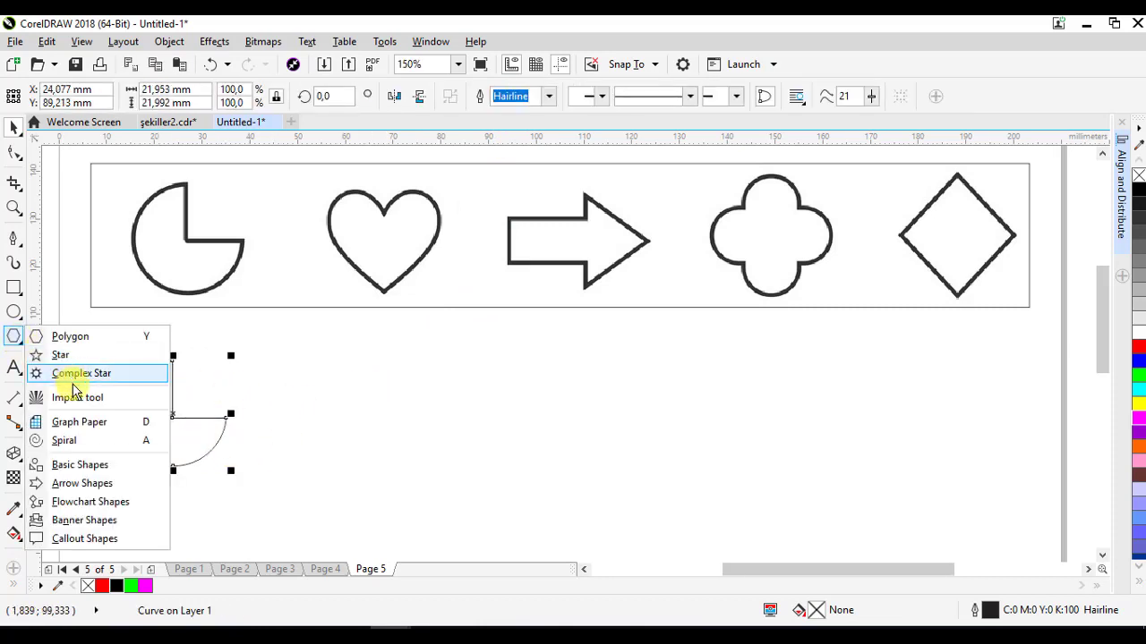
click(82, 467)
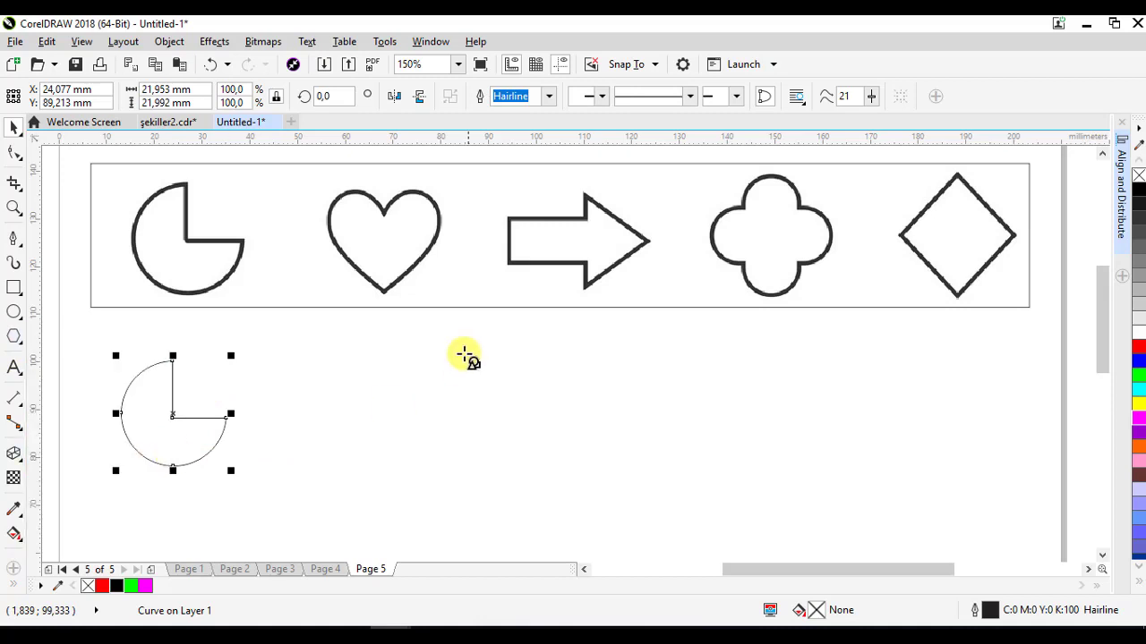
click(452, 97)
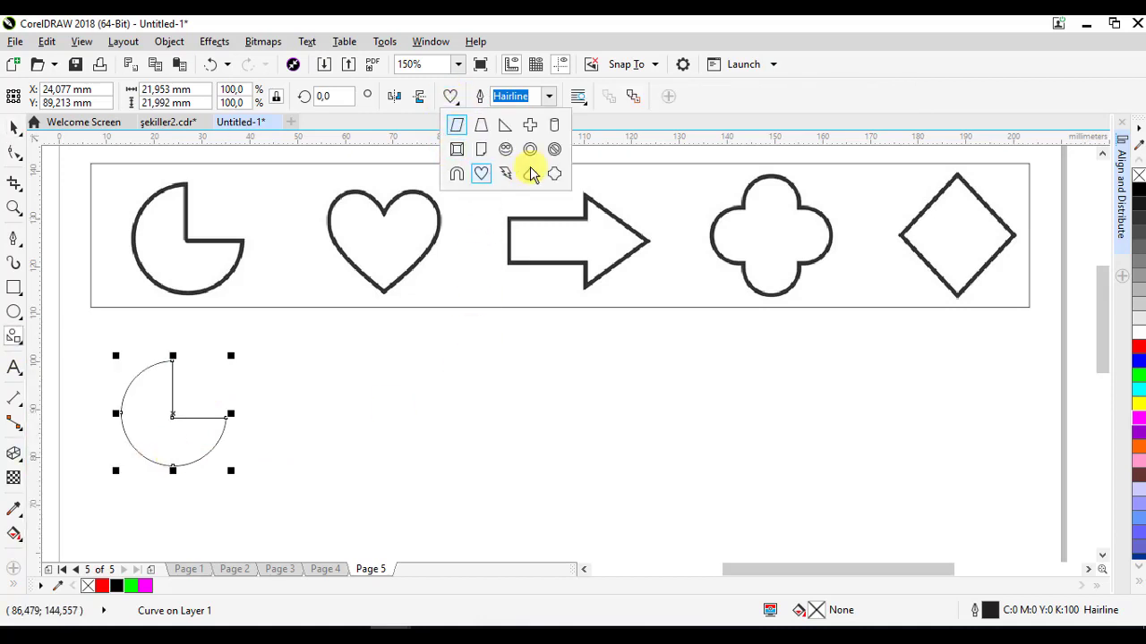
click(481, 174)
drag(331, 375, 445, 472)
drag(391, 435, 368, 422)
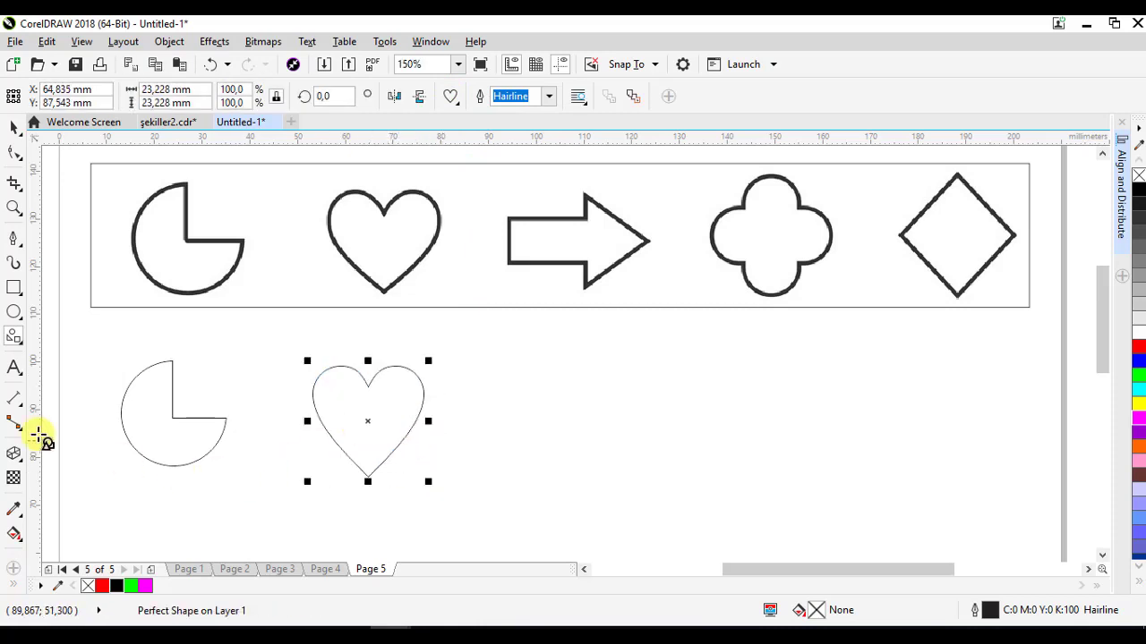
- Draw a right-pointing arrow shape beside the heart and stretch it to about 30 by 15 mm
click(17, 341)
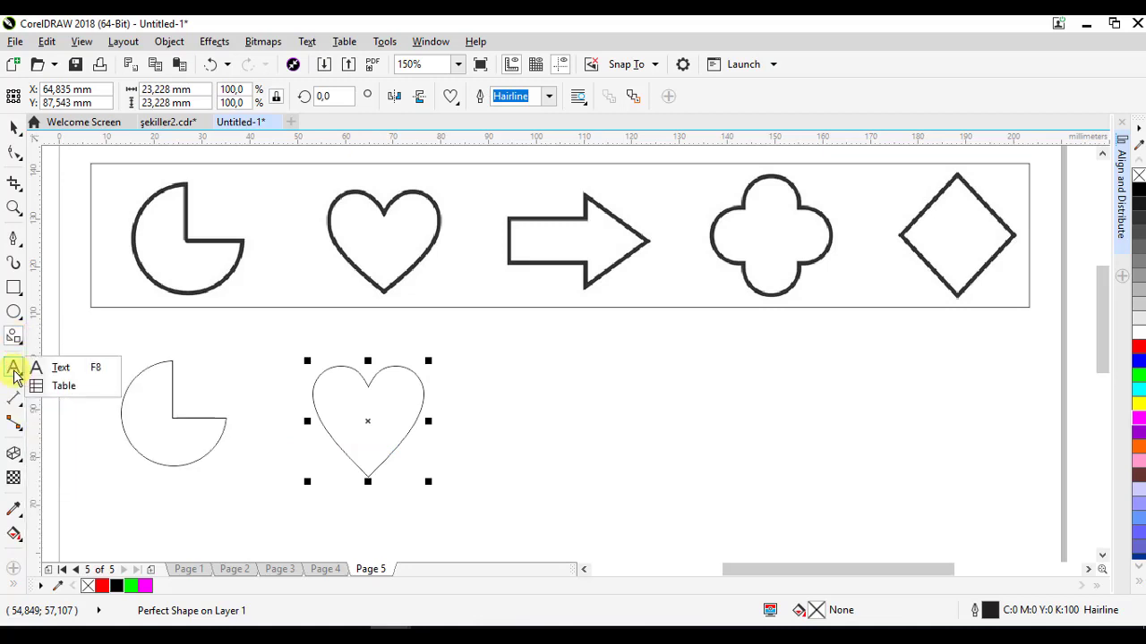
mouse_move(12, 336)
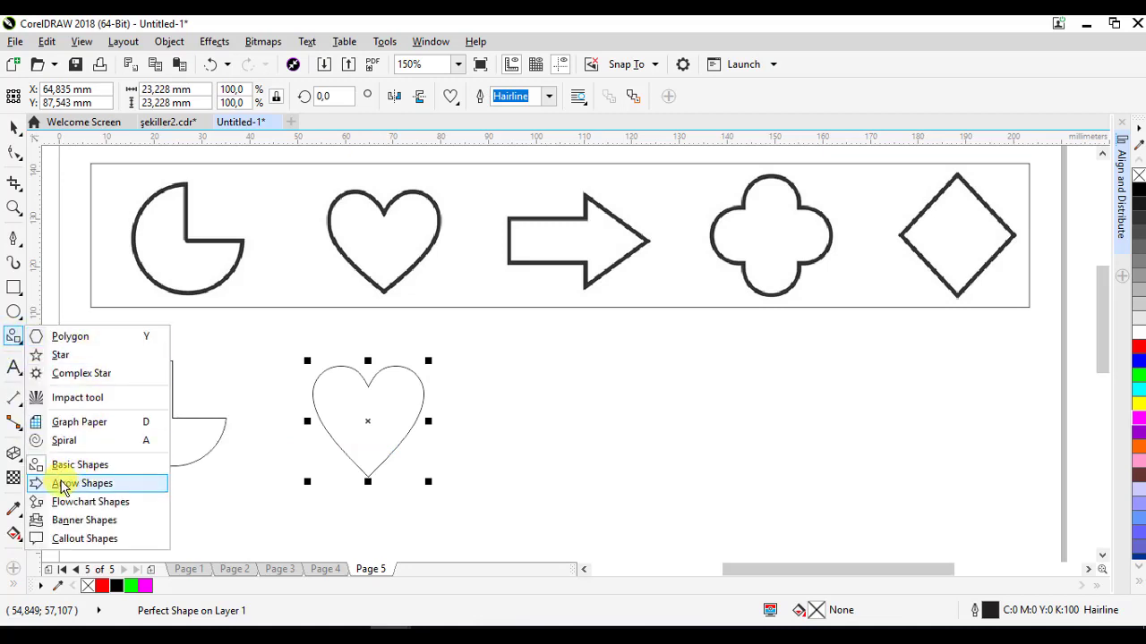
click(90, 484)
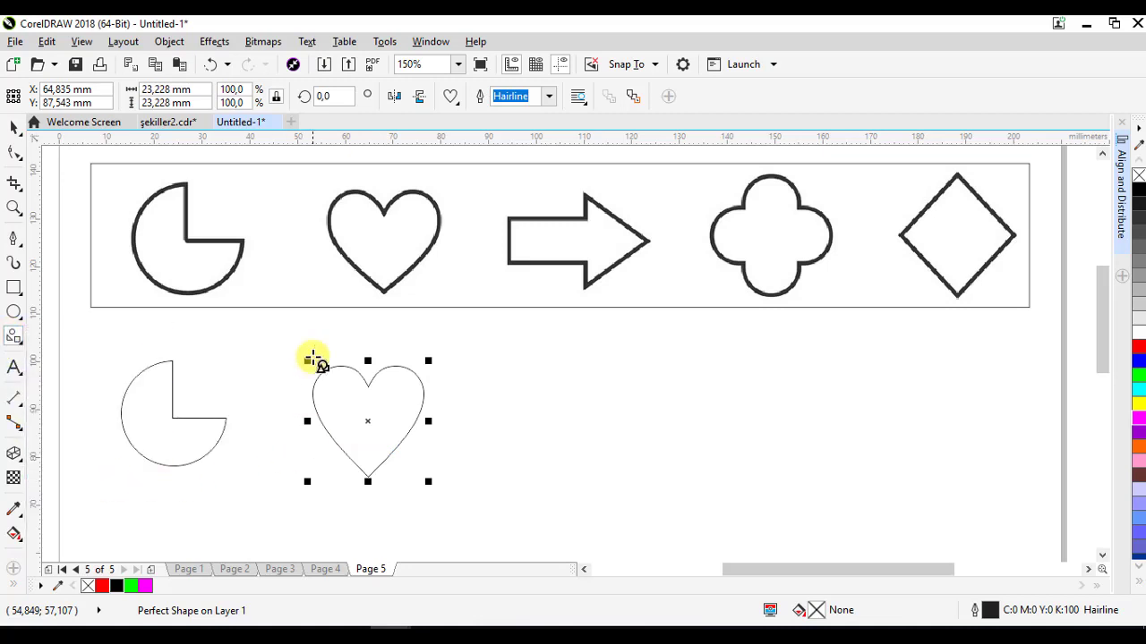
click(449, 97)
click(454, 127)
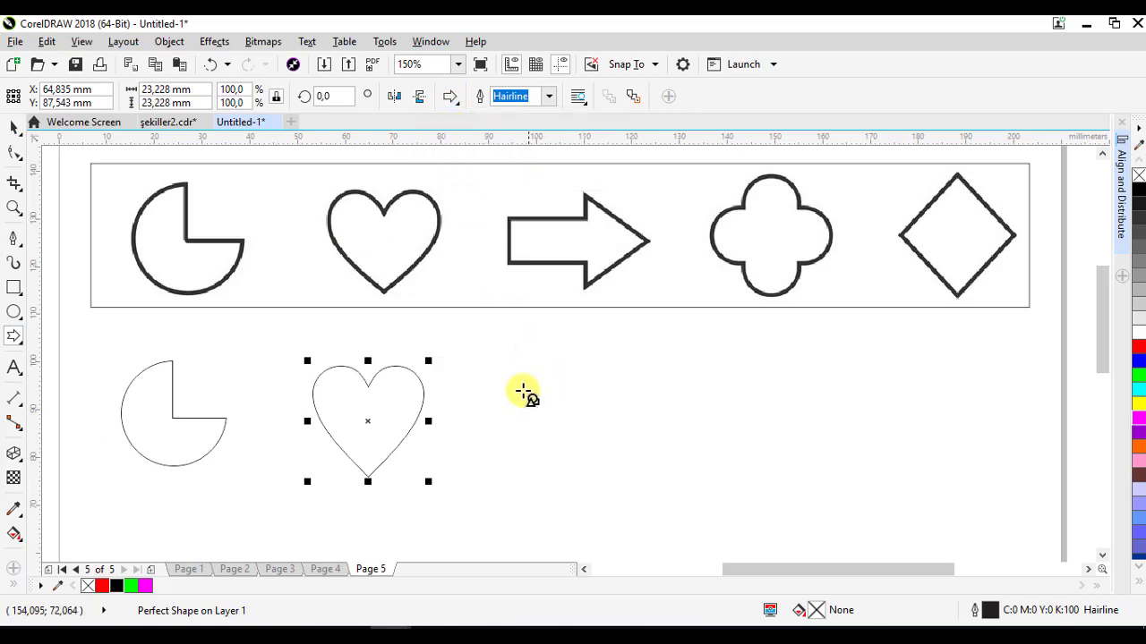
drag(510, 388, 624, 502)
drag(623, 434, 578, 408)
click(14, 128)
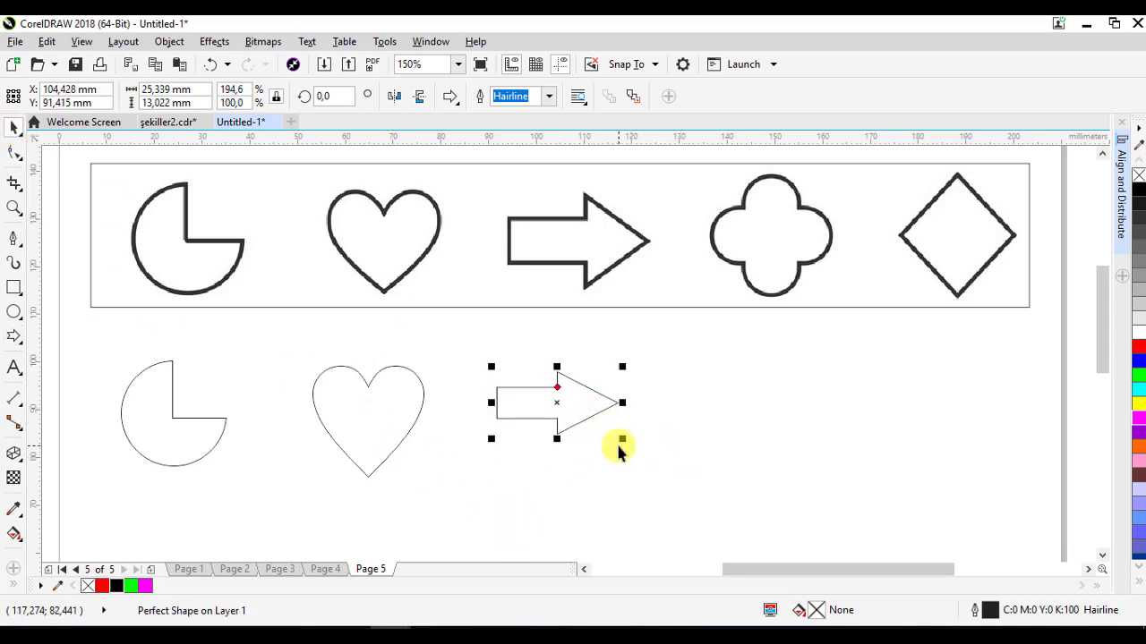
drag(622, 439, 647, 456)
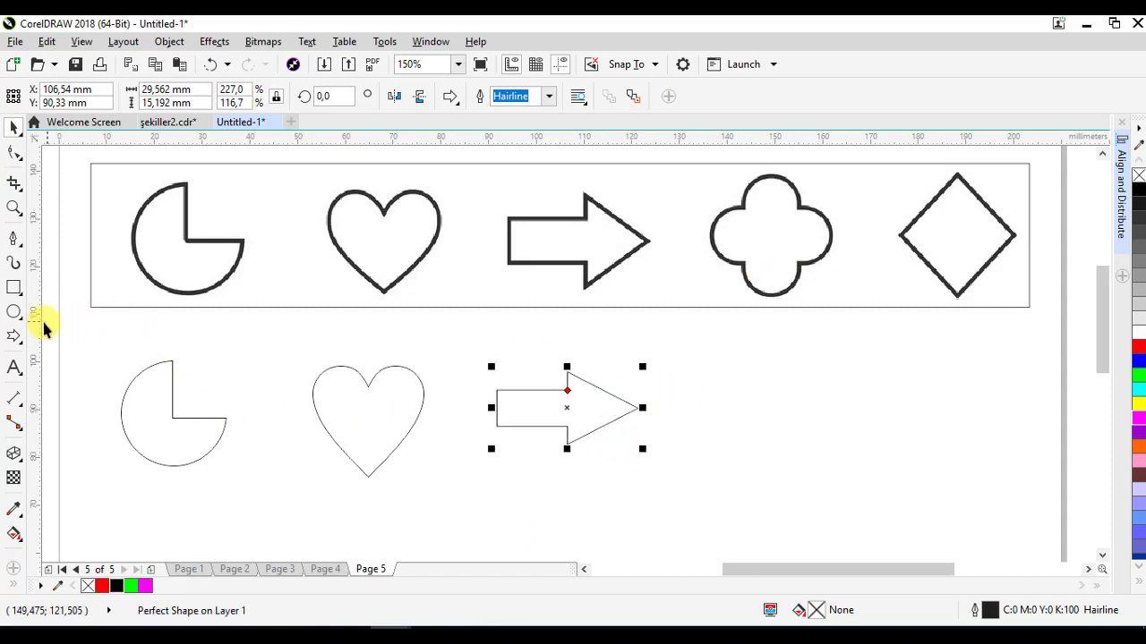
- Draw a circle about 12 mm across beside the arrow and add a vertical and a horizontal guideline through it
click(15, 314)
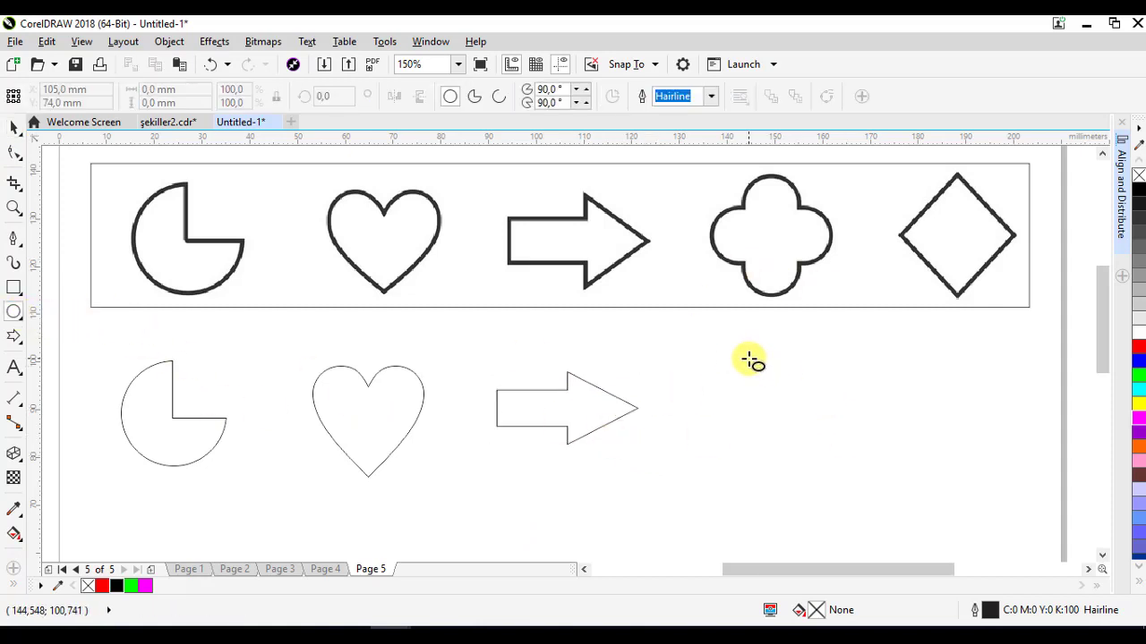
mouse_move(751, 360)
mouse_down()
mouse_move(813, 422)
mouse_move(769, 382)
mouse_up()
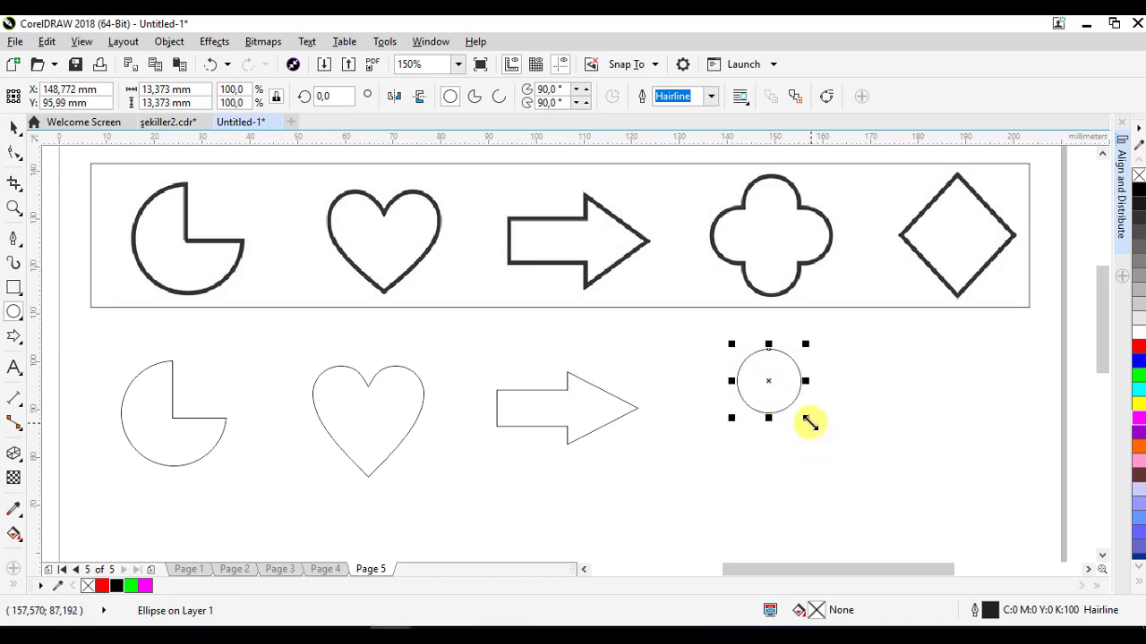
drag(810, 423, 798, 410)
click(762, 373)
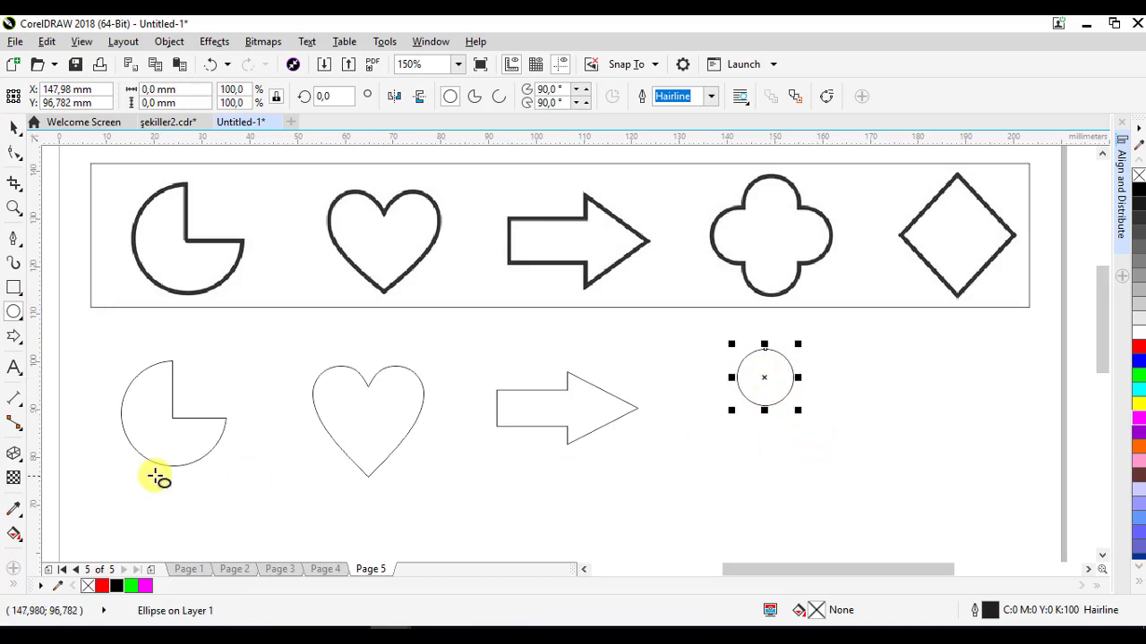
drag(36, 350, 768, 376)
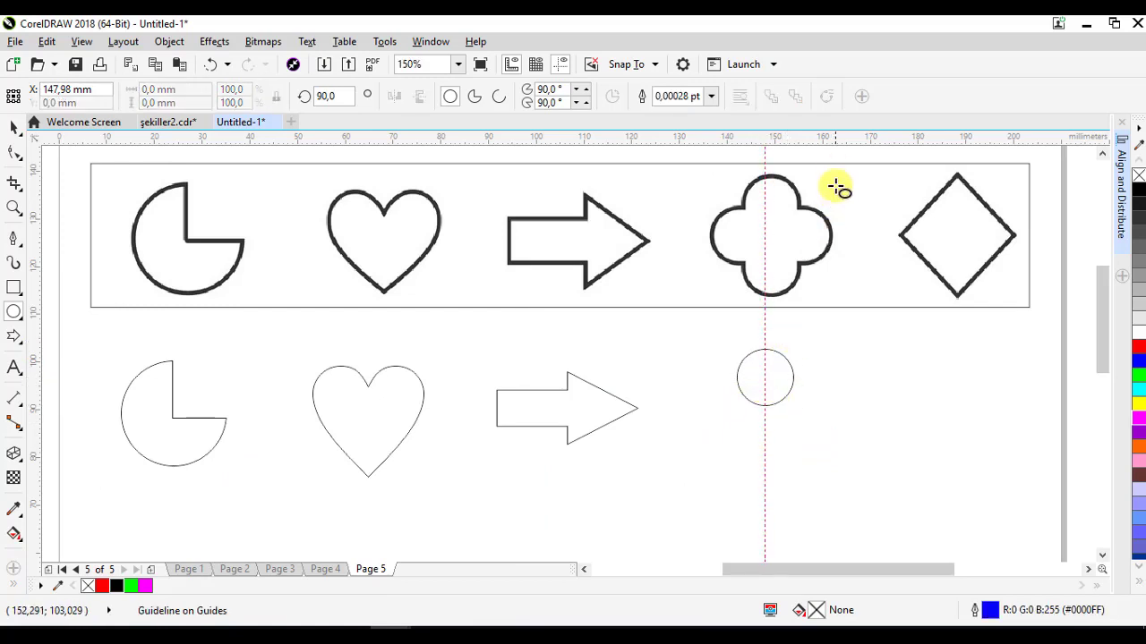
drag(833, 139, 765, 411)
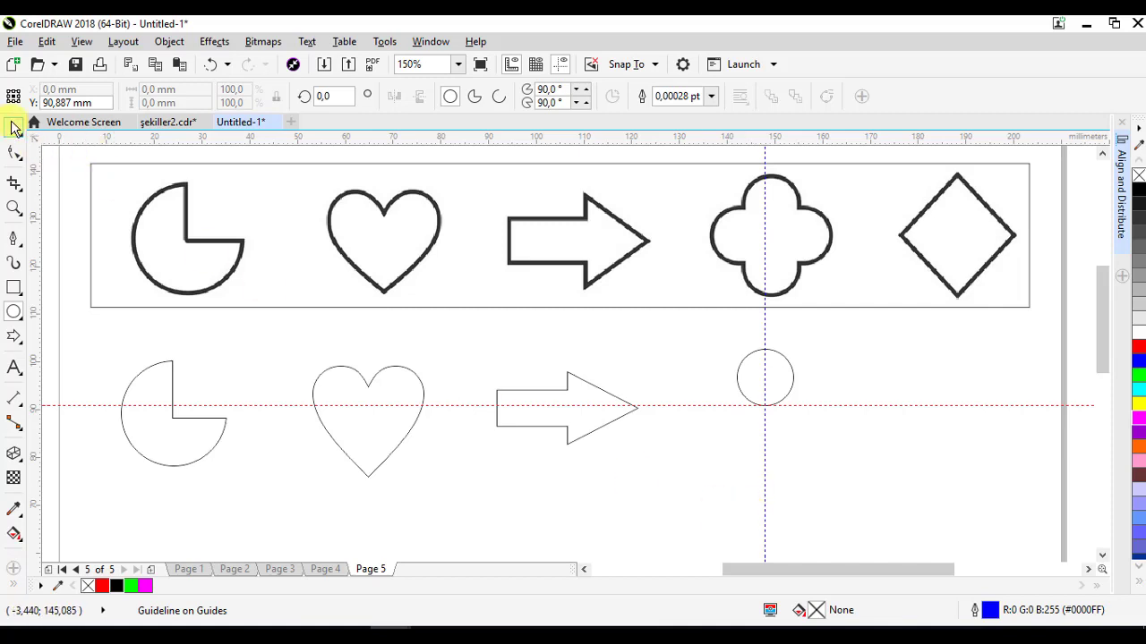
- Rotate a copy of the circle a quarter turn about the guideline intersection and duplicate it twice into four circles
click(14, 128)
click(776, 380)
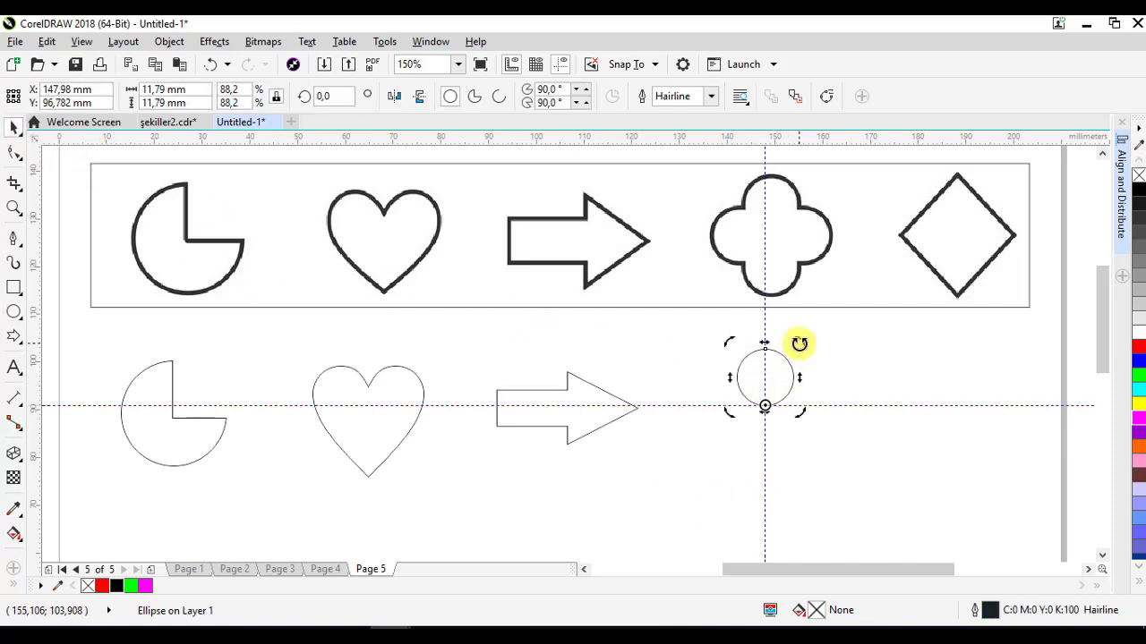
drag(801, 342, 832, 447)
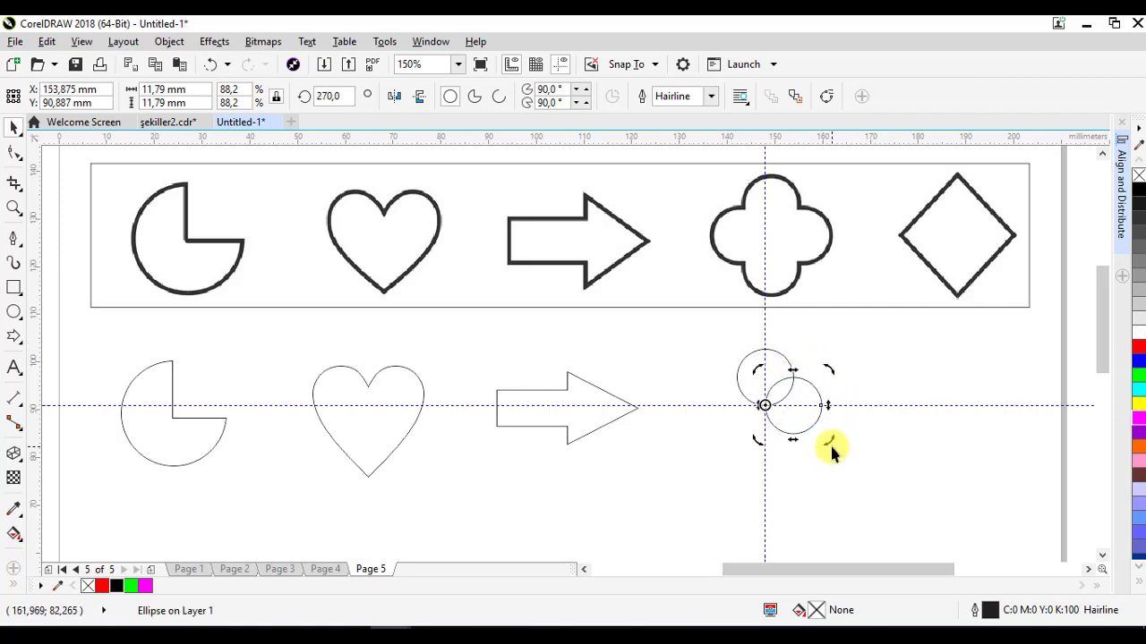
click(47, 43)
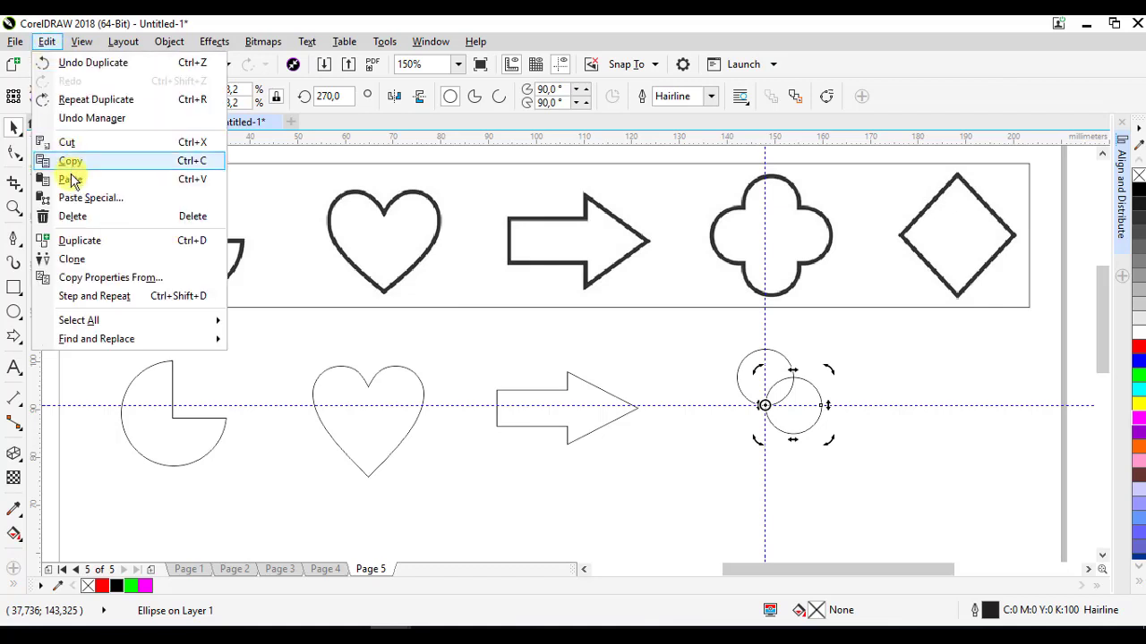
click(74, 239)
click(46, 42)
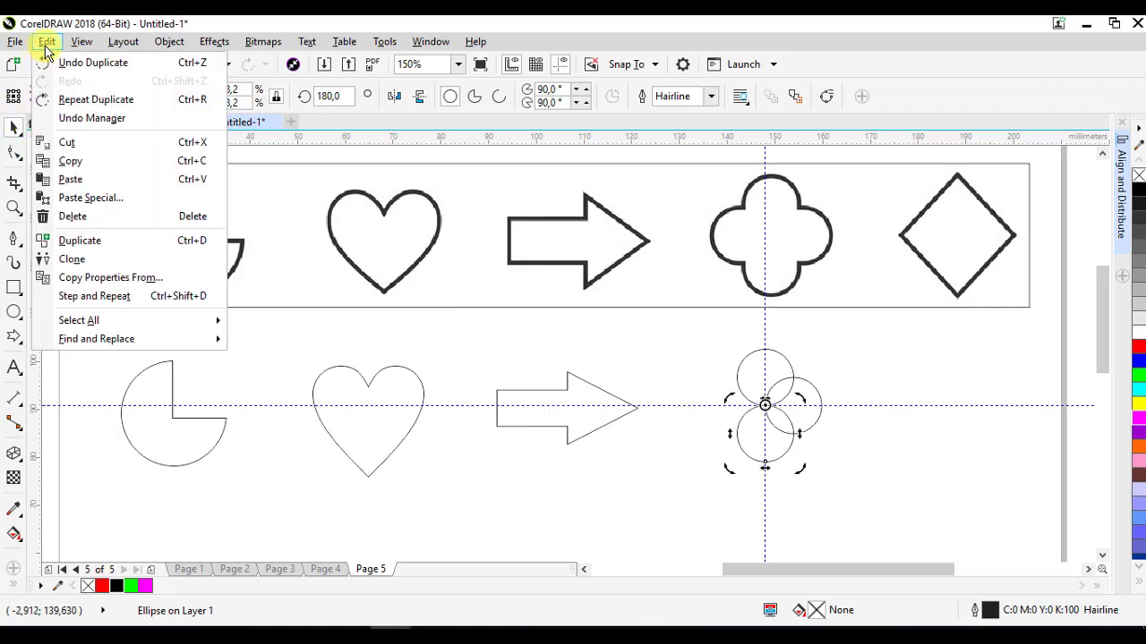
click(75, 239)
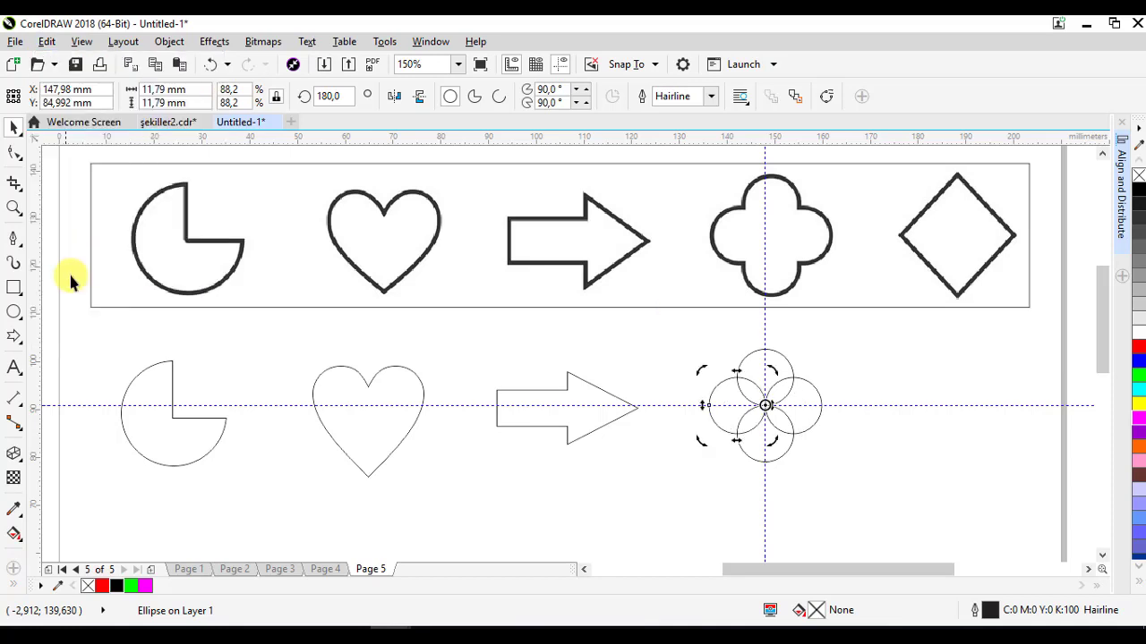
- Select the four circles and weld them into a single four-lobed shape
click(889, 452)
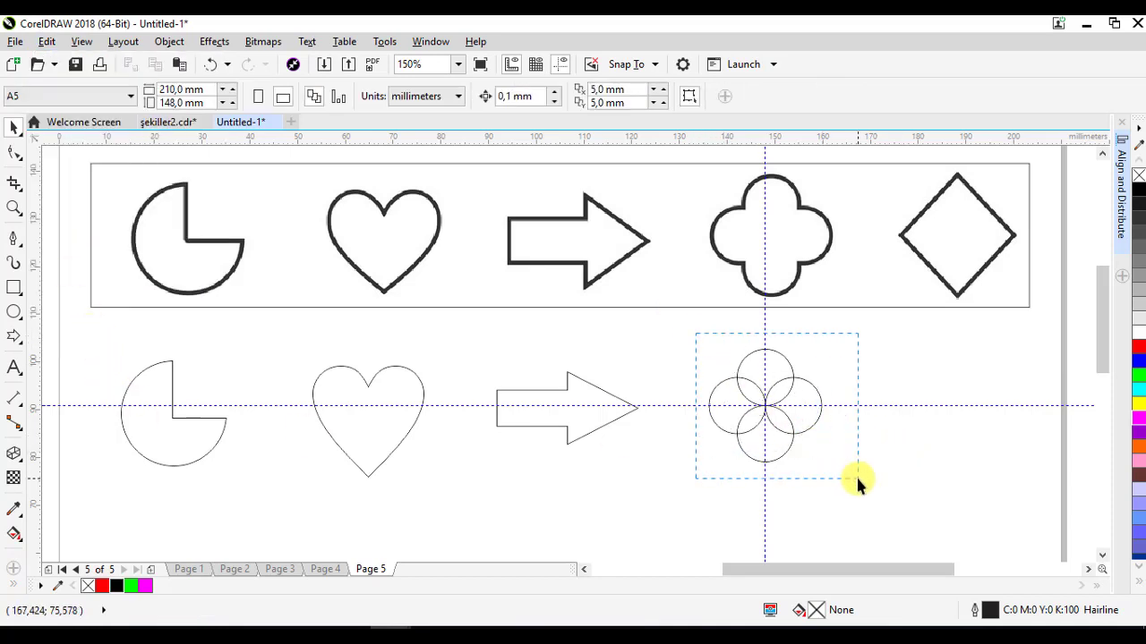
drag(856, 477, 857, 479)
click(481, 99)
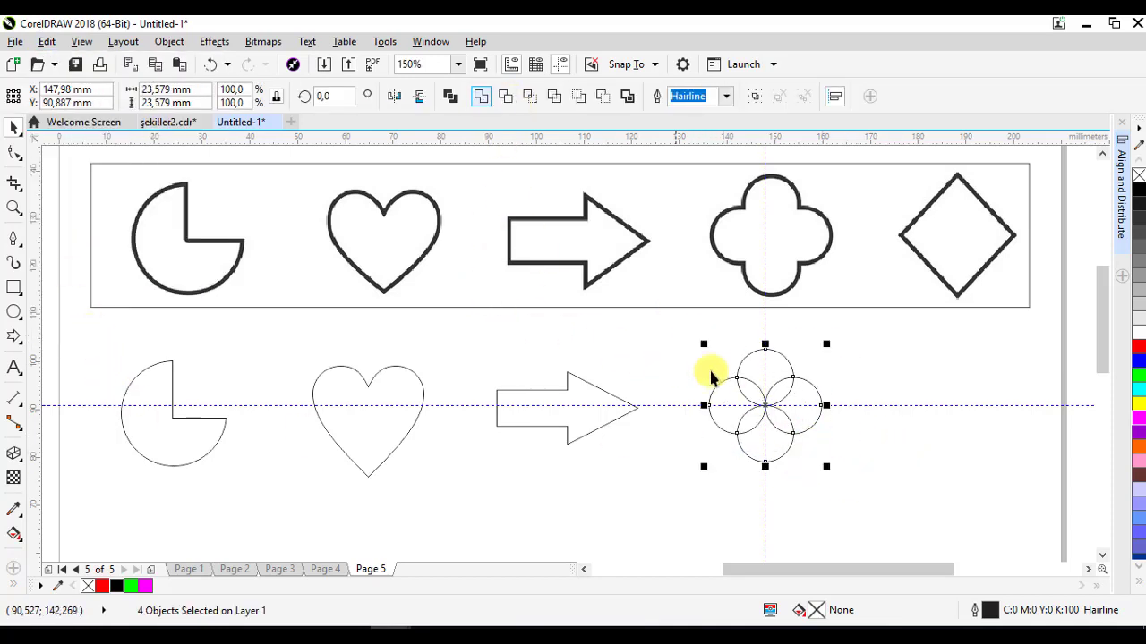
click(904, 453)
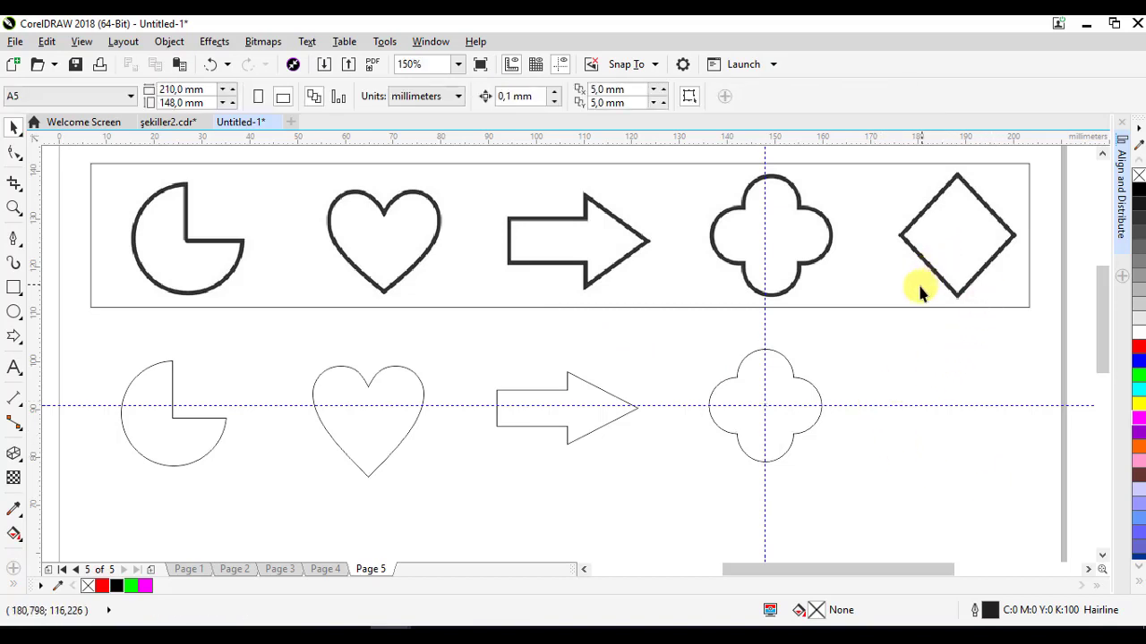
- Draw a square about 19 mm wide and rotate it 45° into a diamond
click(13, 289)
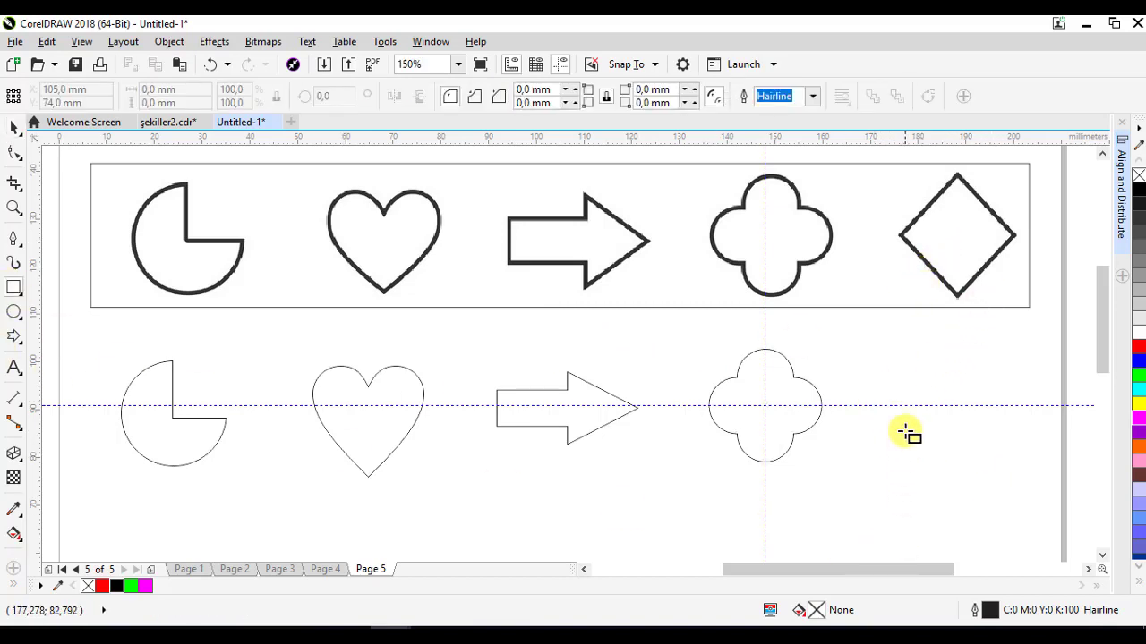
drag(891, 356, 981, 439)
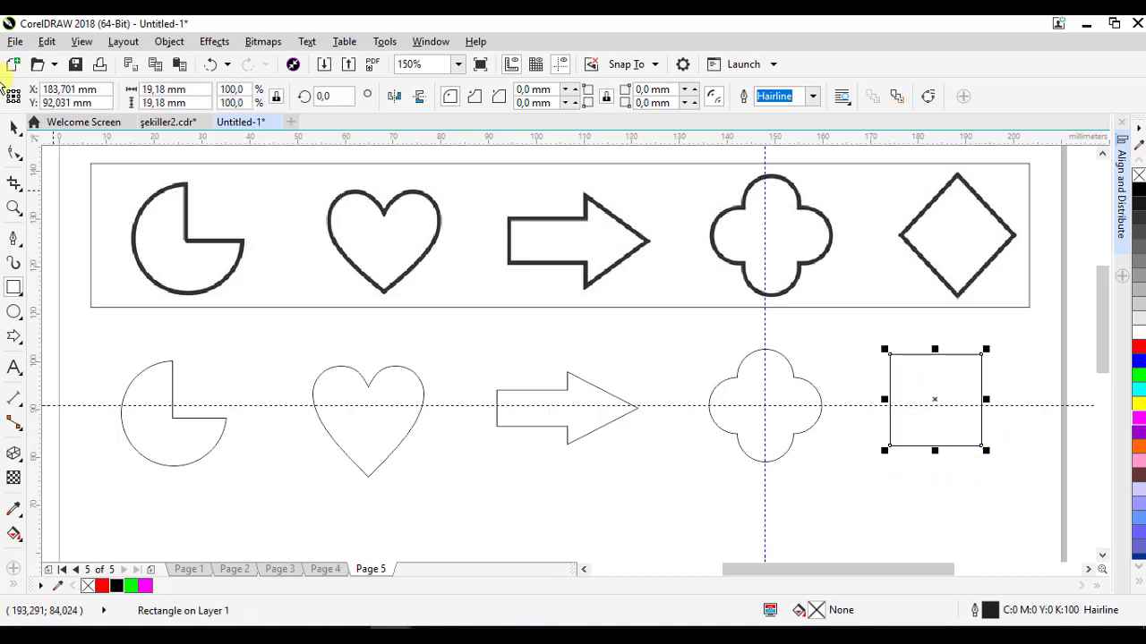
click(12, 130)
click(941, 379)
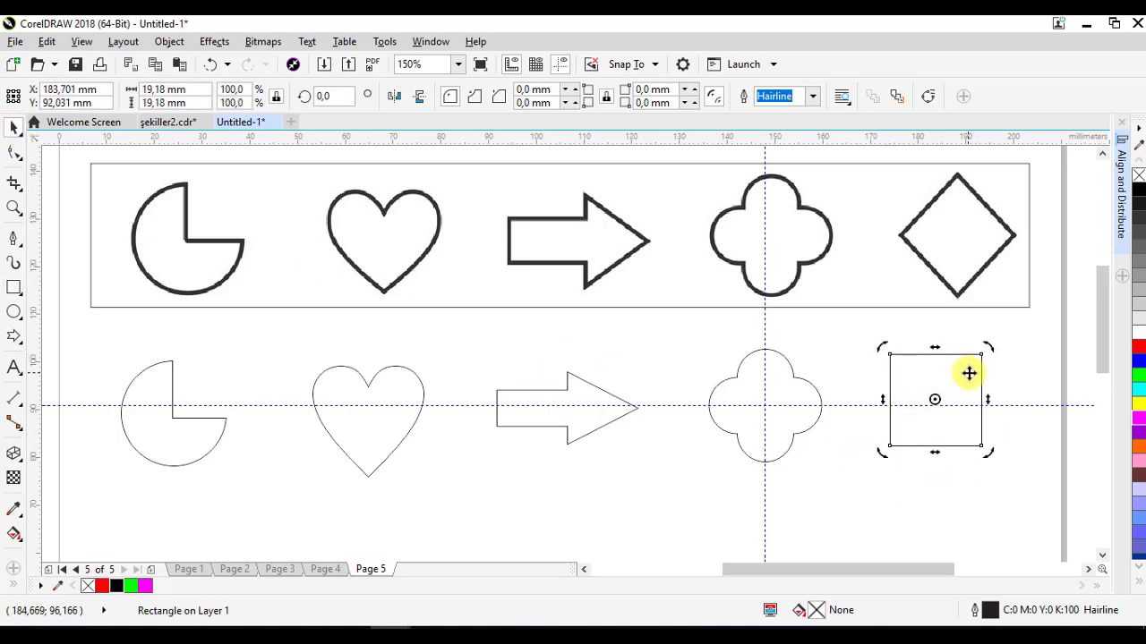
drag(987, 350, 1017, 402)
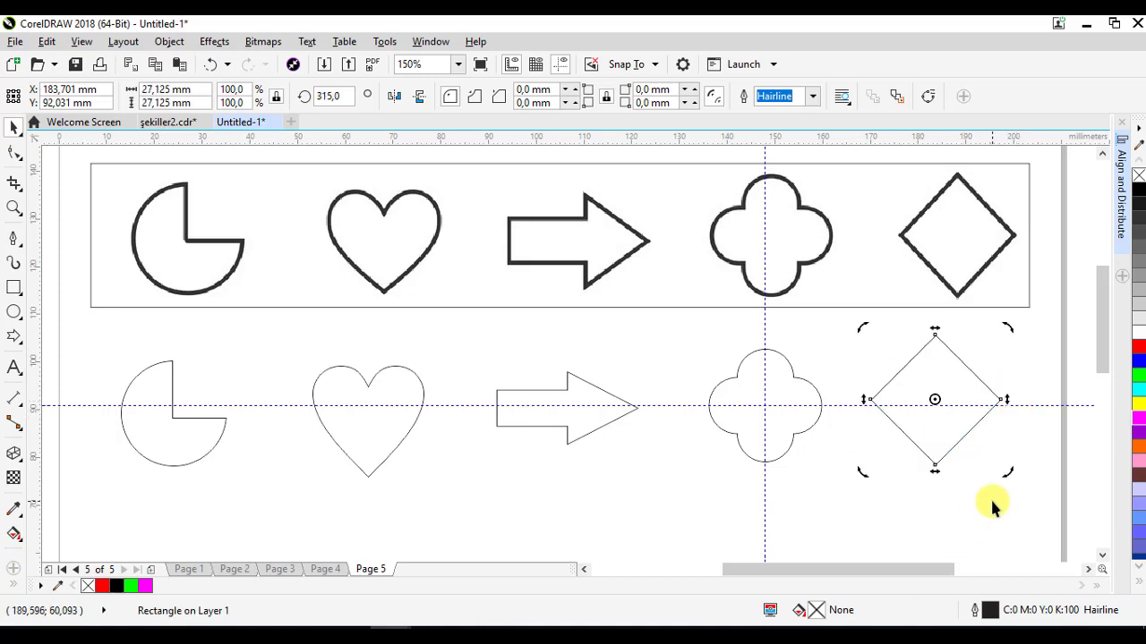
- Select both guidelines and delete them
click(1062, 407)
shift+click(764, 322)
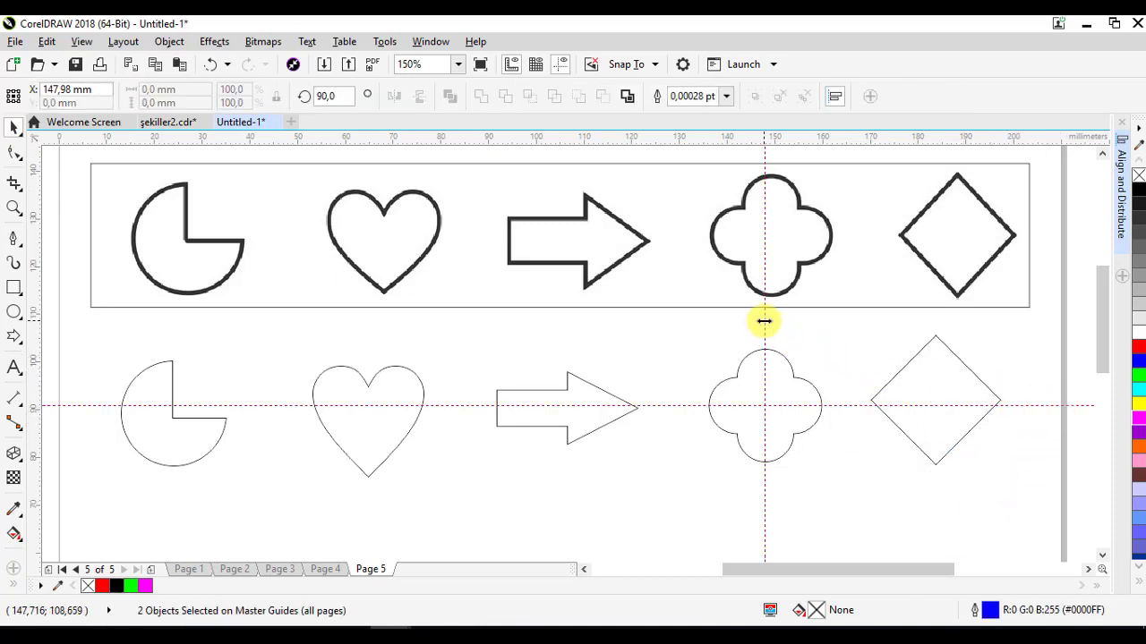
right_click(764, 321)
click(773, 385)
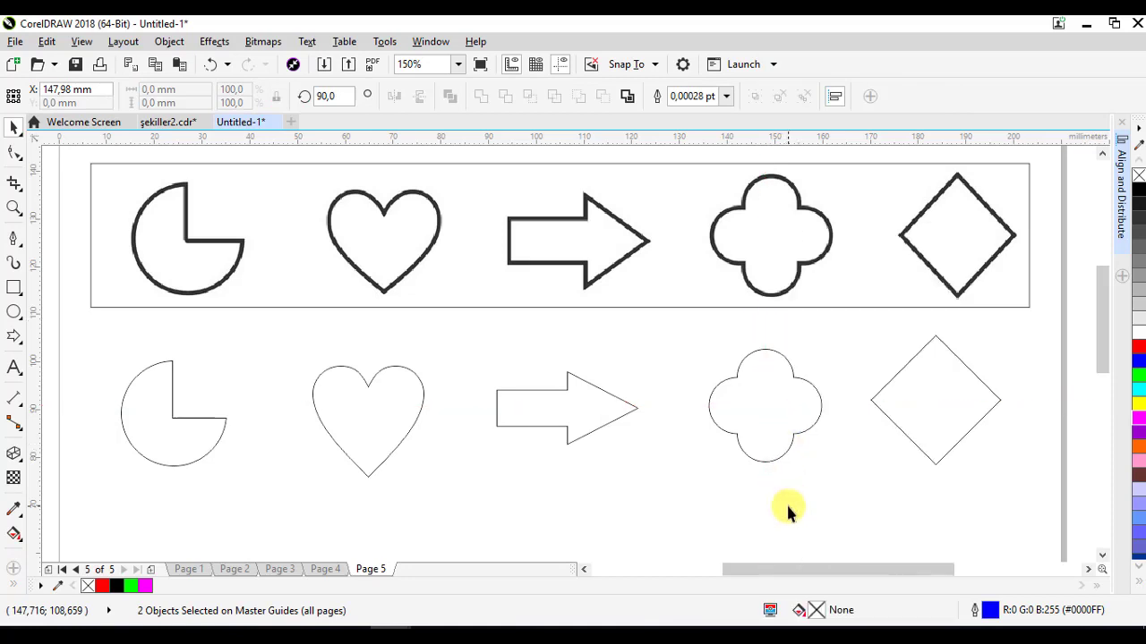
- Select the five new shapes, align them and distribute them evenly along the row
drag(731, 405, 1032, 518)
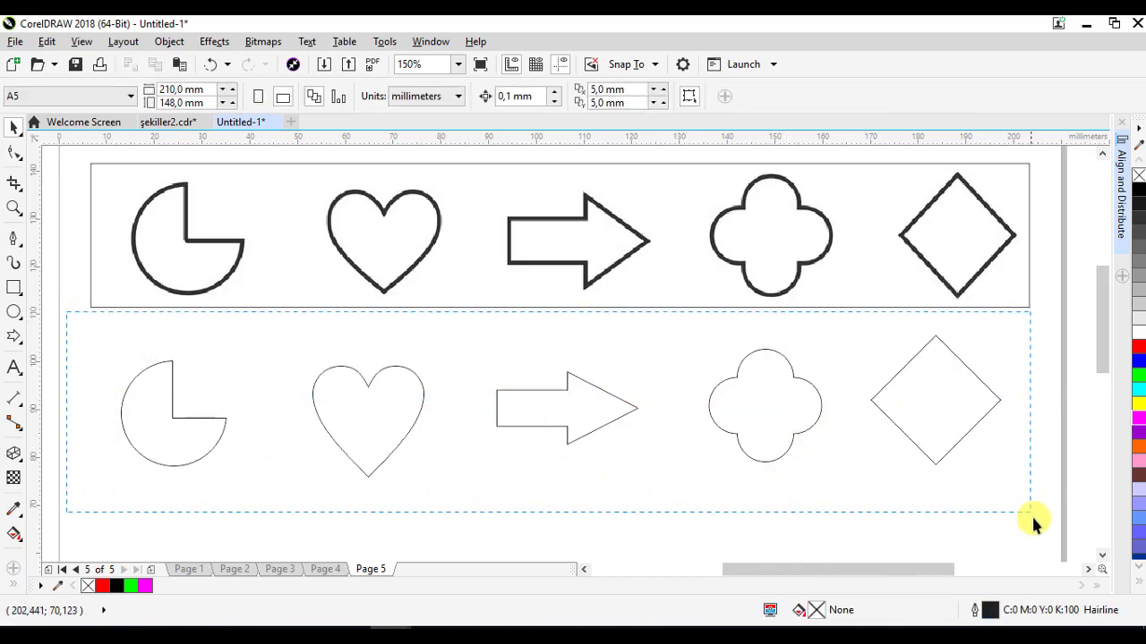
key(shift+p)
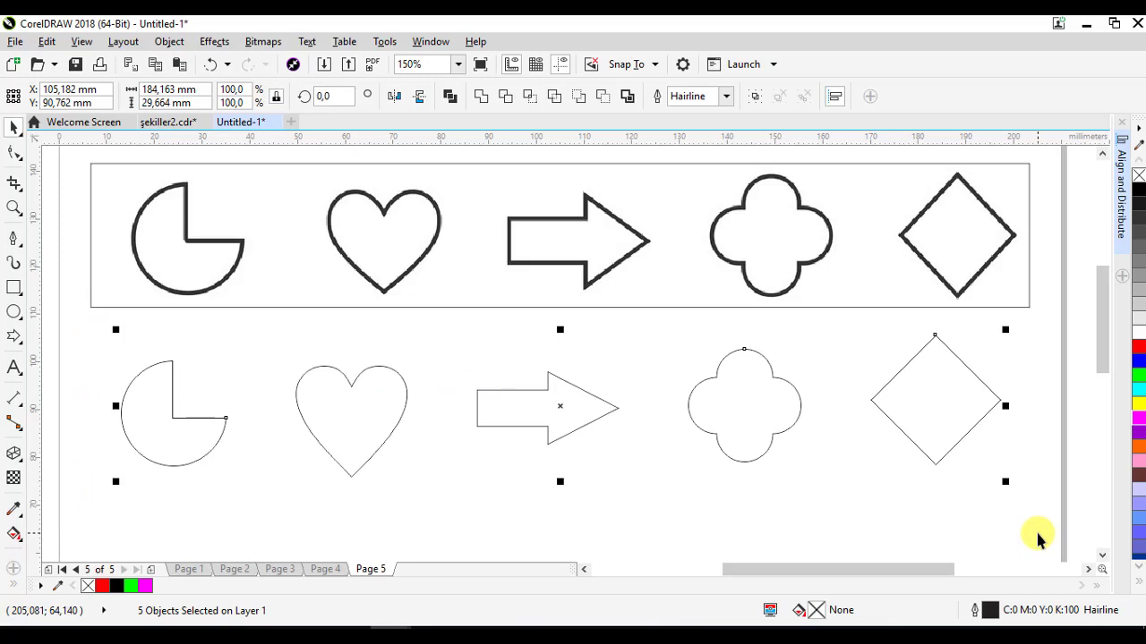
key(shift+e)
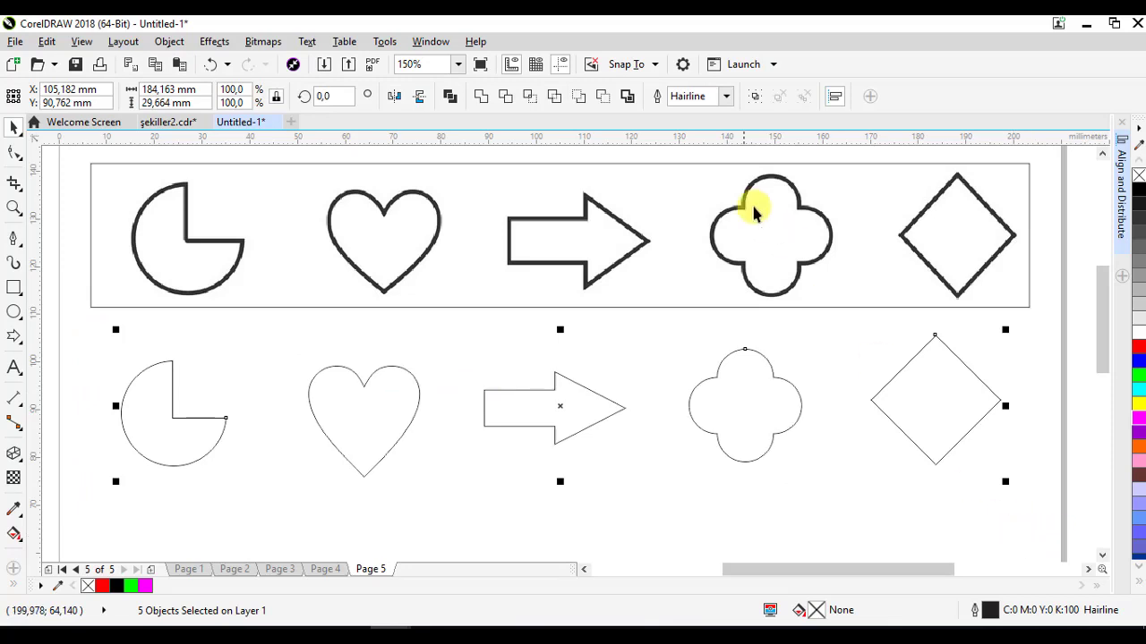
- Set the five shapes' outline width to 3.0 pt
click(726, 96)
click(682, 189)
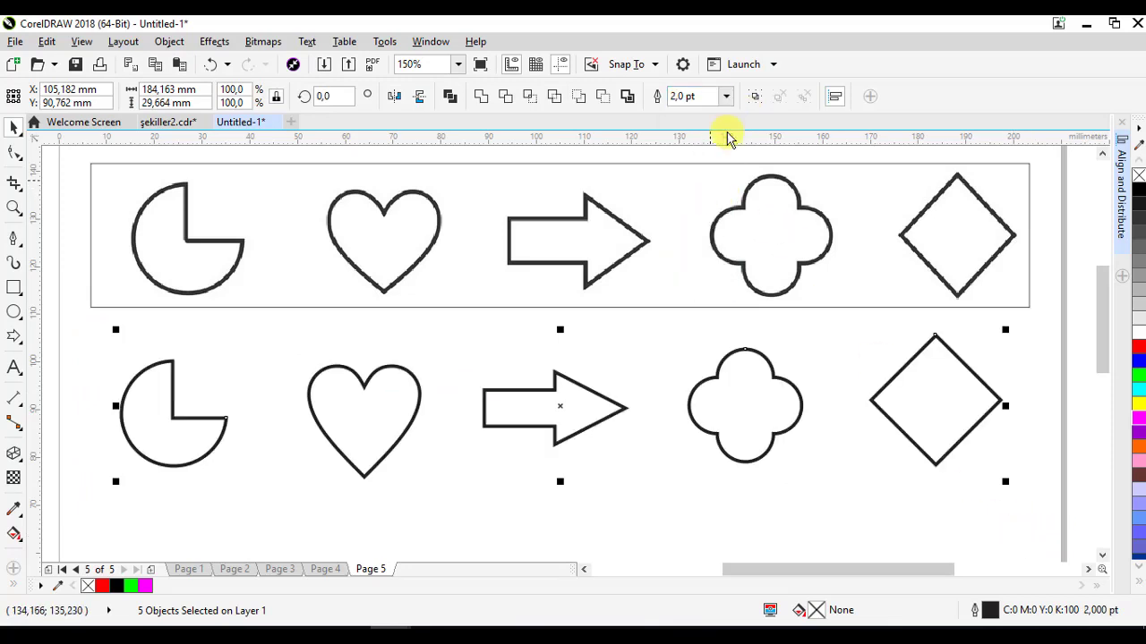
click(726, 95)
click(726, 96)
click(726, 96)
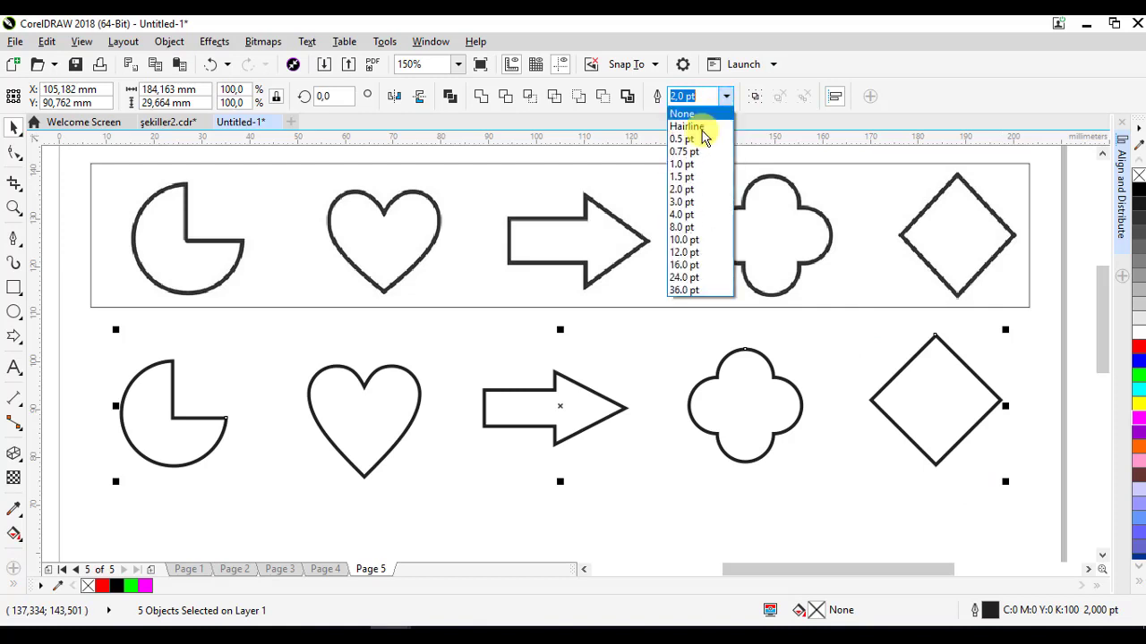
click(750, 212)
key(Return)
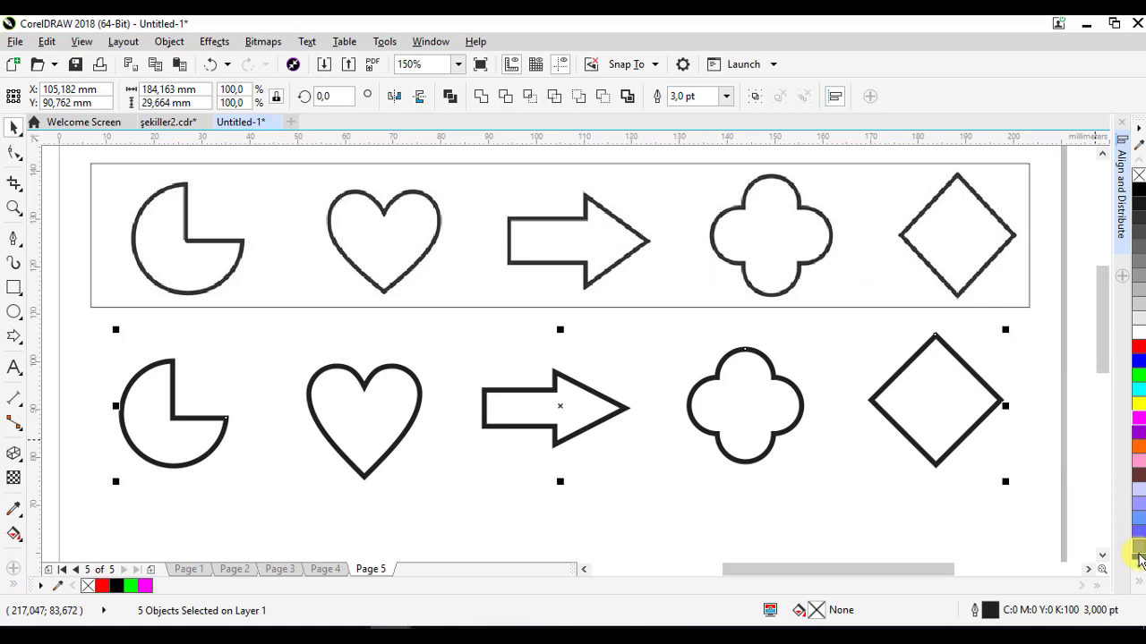
- Colour the shapes' outlines dark blue (#003399) and deselect them
right_click(1139, 549)
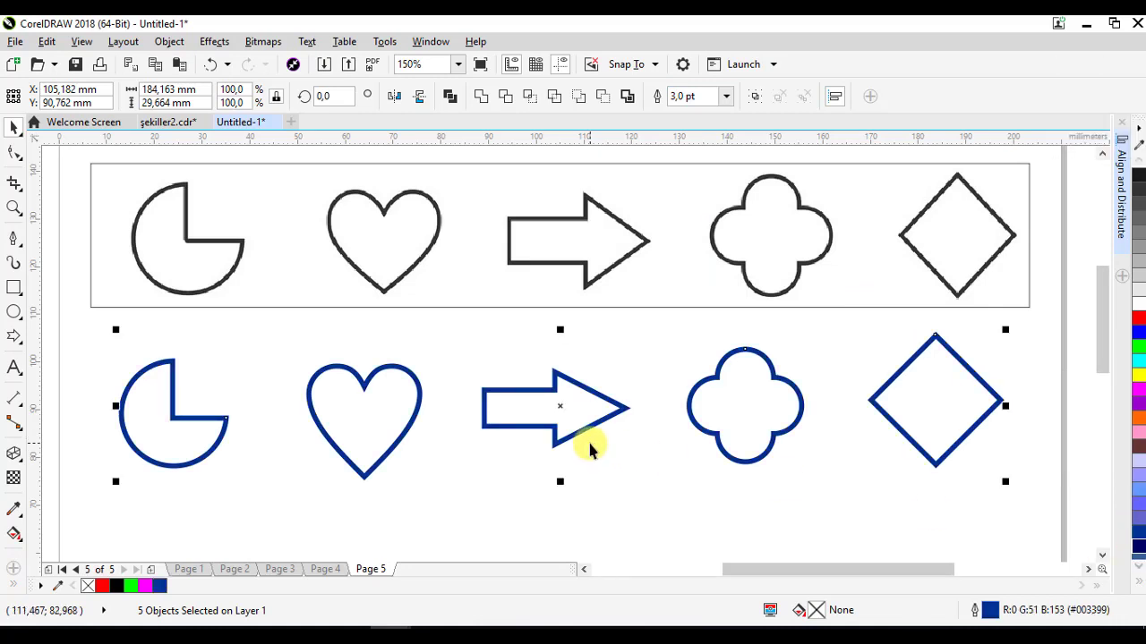
click(609, 502)
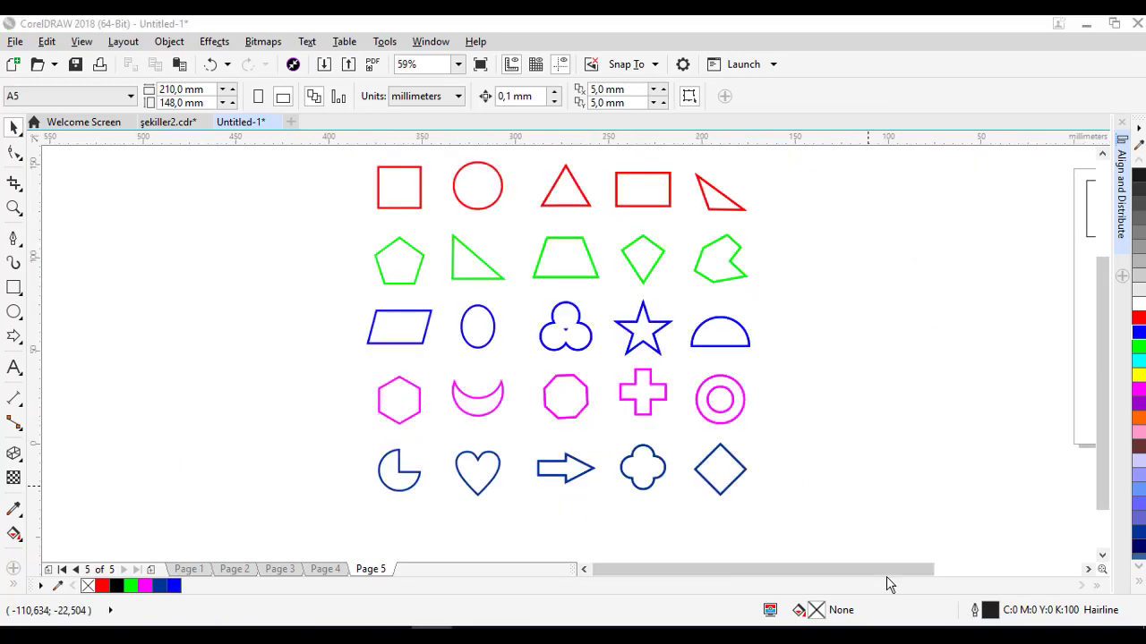
- Zoom in to review all the reproduced shapes on the page
drag(638, 267, 614, 281)
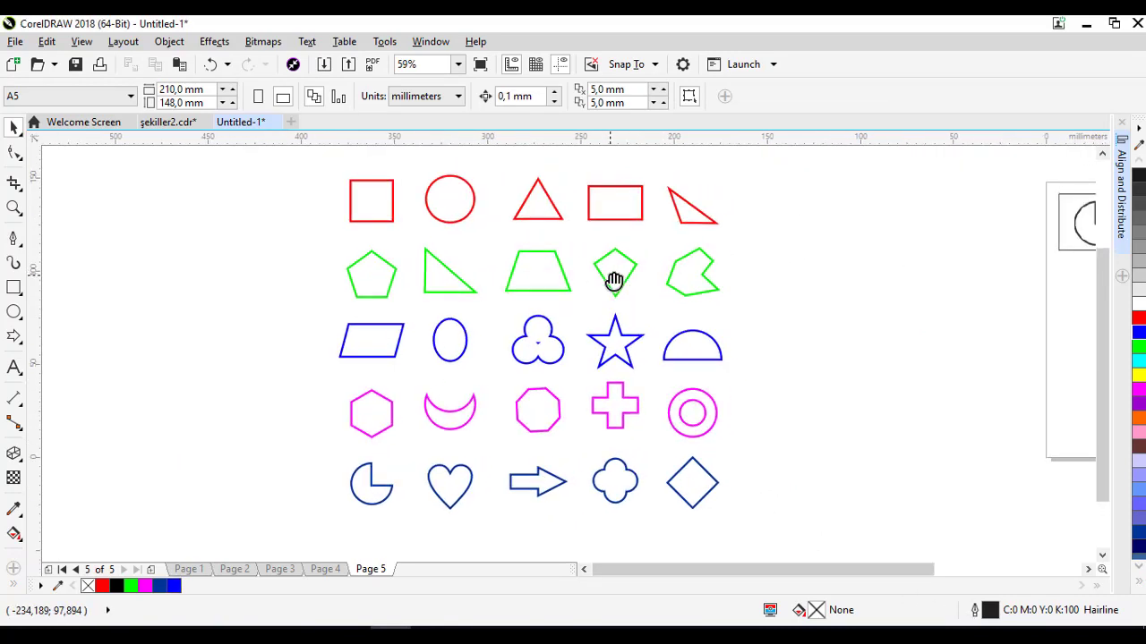
key(z)
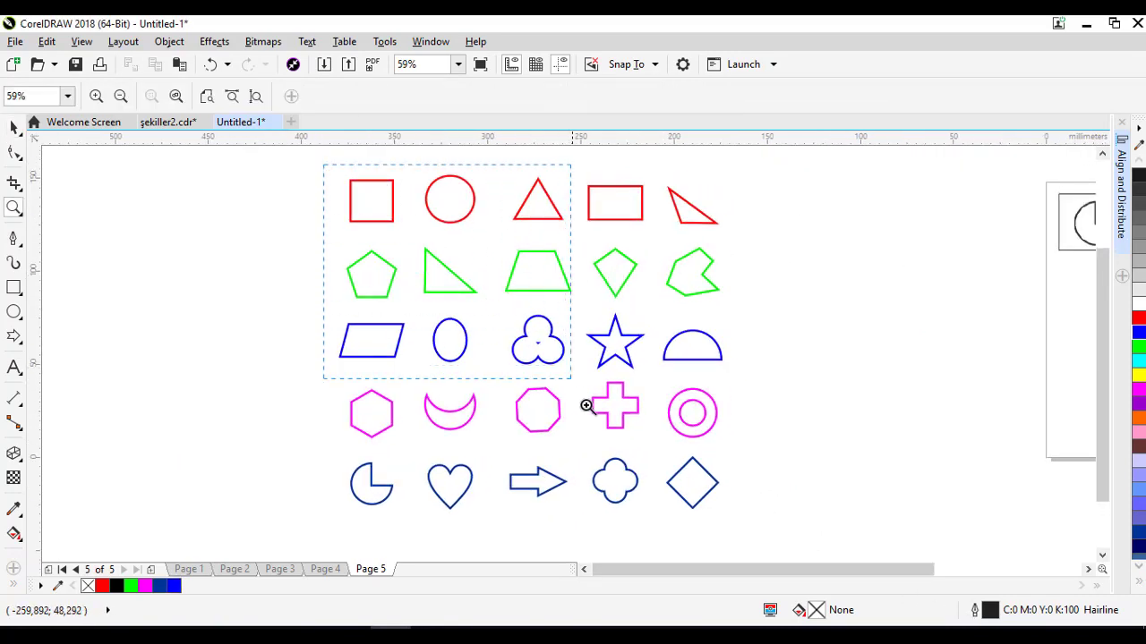
scroll(739, 521, up, 1)
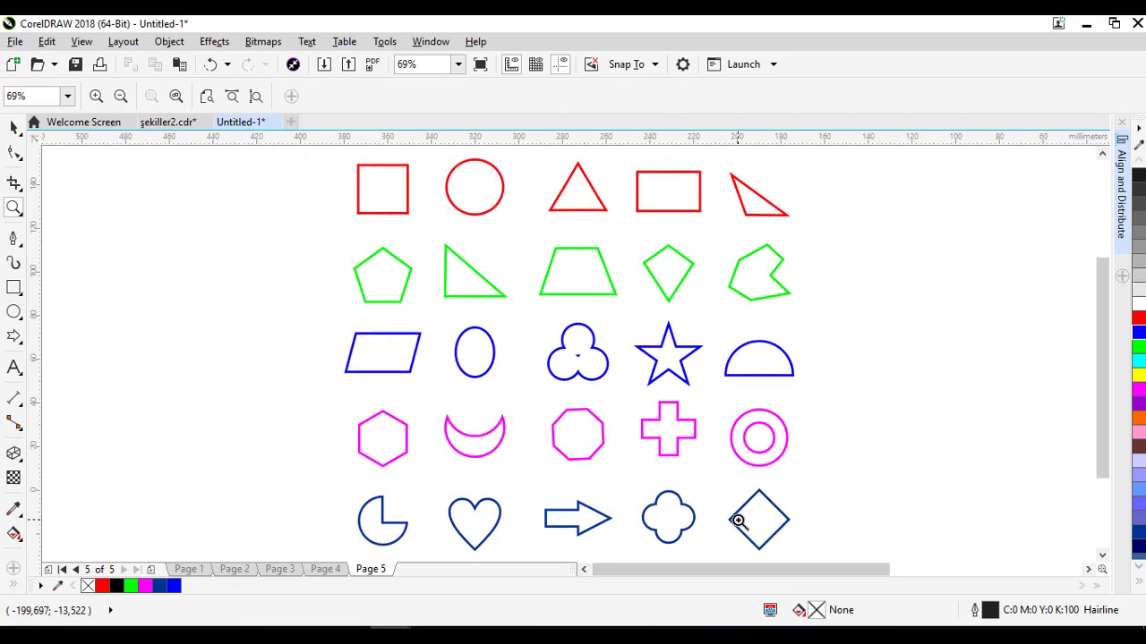